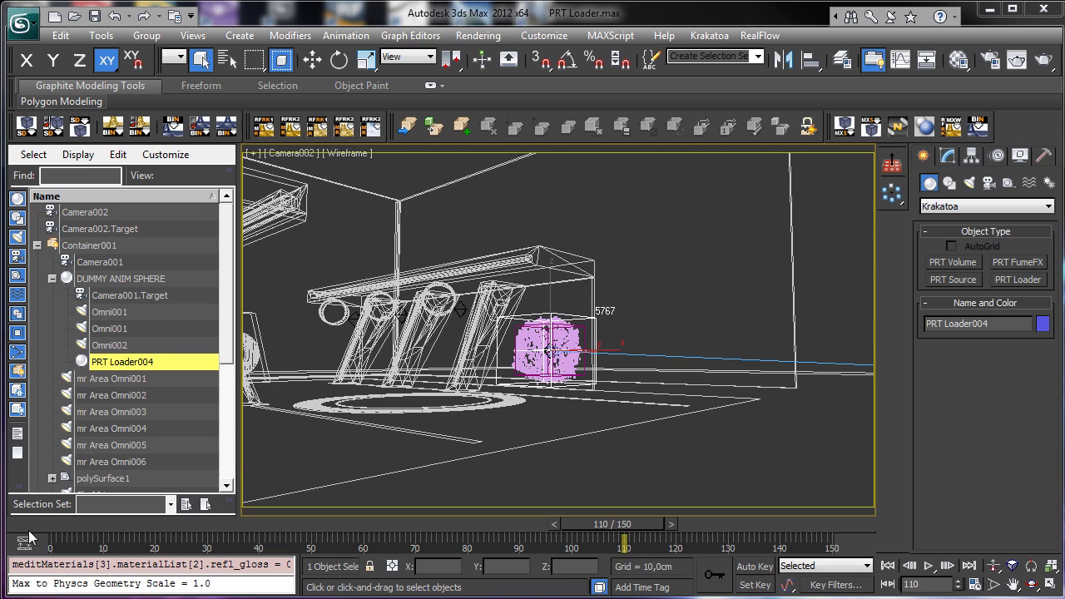
Step: Preview the existing particle animation and reset the scene to an empty, untitled one
{"action": "left_click_drag", "start_coordinate": [114, 526], "coordinate": [616, 524]}
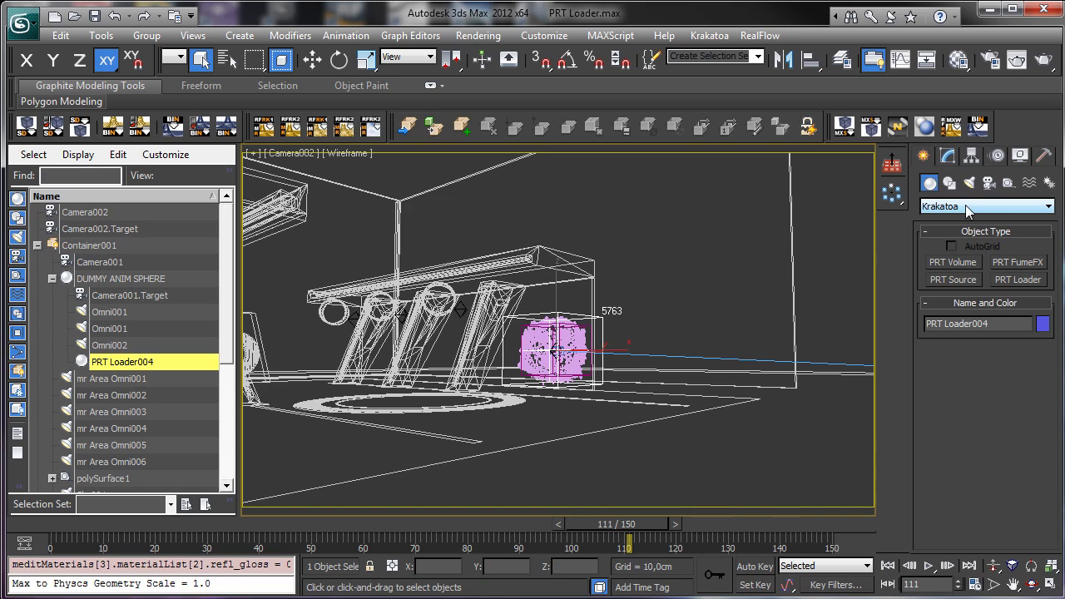
{"action": "left_click", "coordinate": [25, 27]}
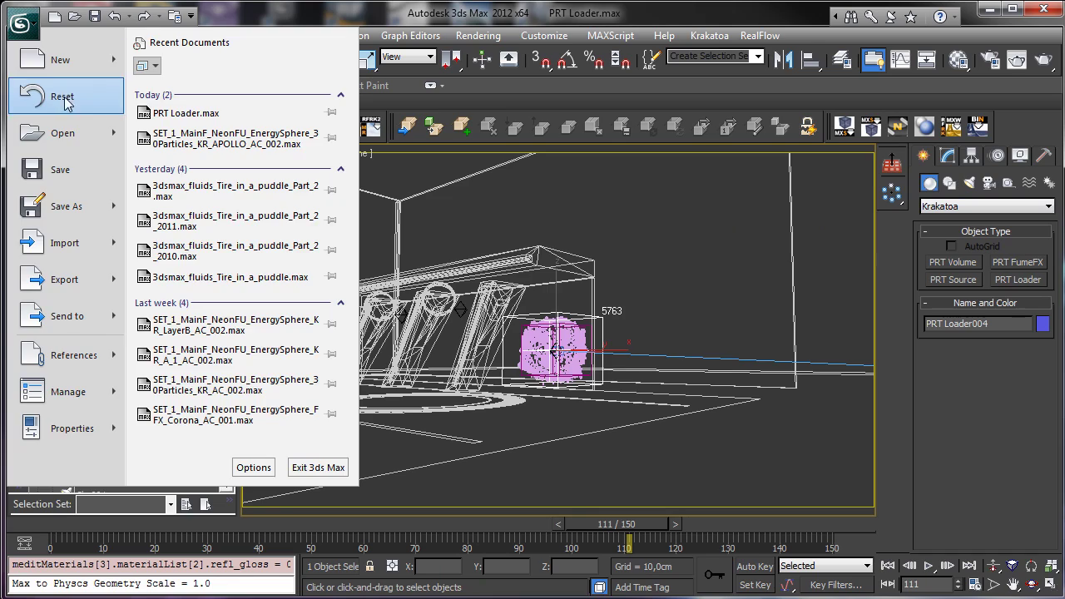
{"action": "left_click", "coordinate": [63, 97]}
{"action": "left_click", "coordinate": [494, 340]}
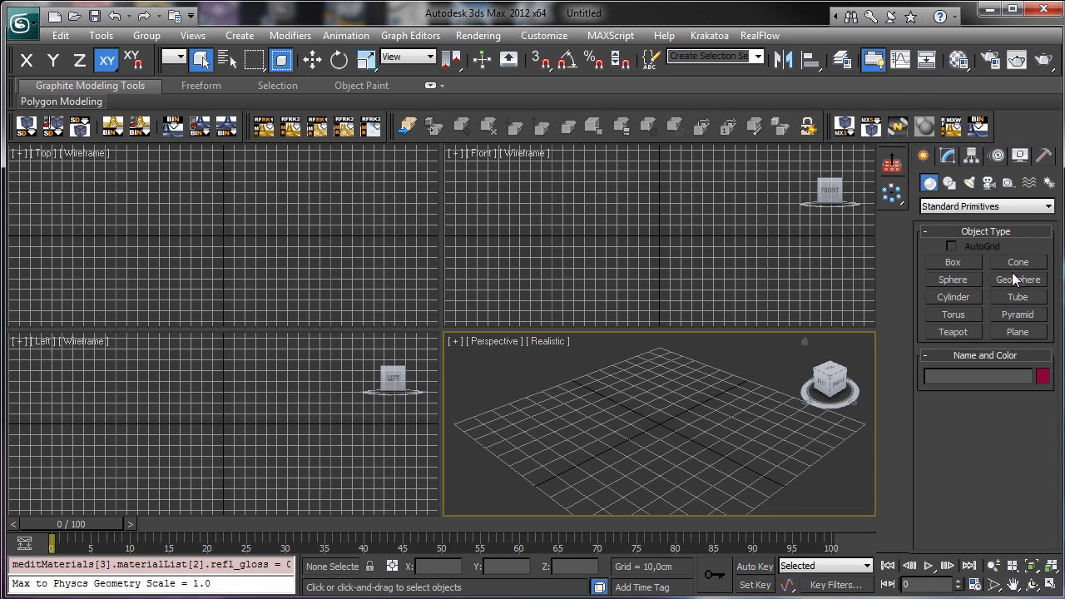
Step: Create a sphere with a radius of about 21.8 cm near the grid centre in the perspective view
{"action": "left_click", "coordinate": [964, 282]}
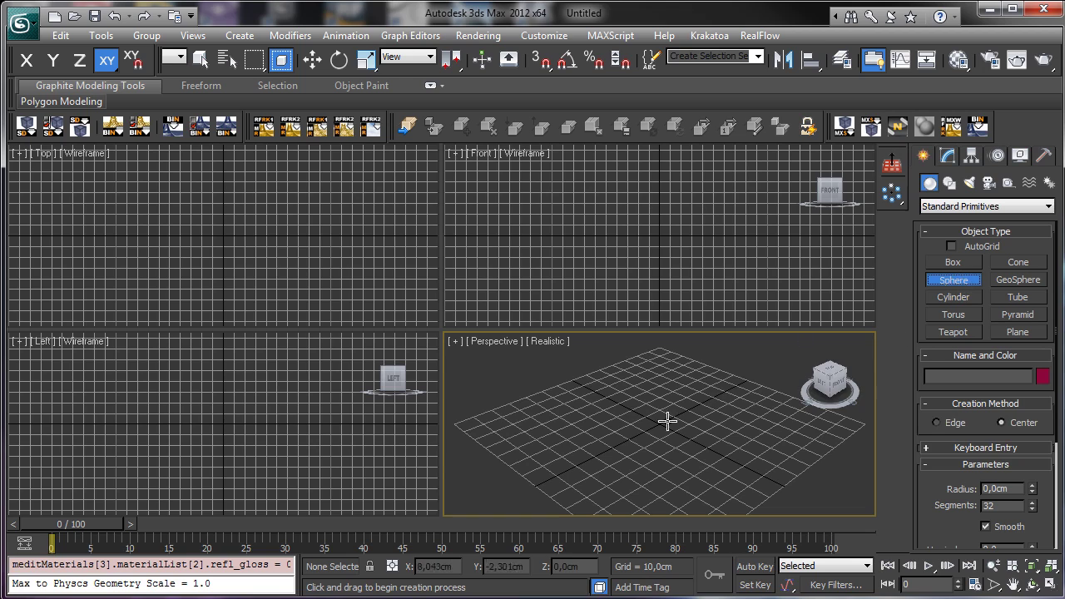
{"action": "left_click_drag", "start_coordinate": [646, 423], "coordinate": [658, 446]}
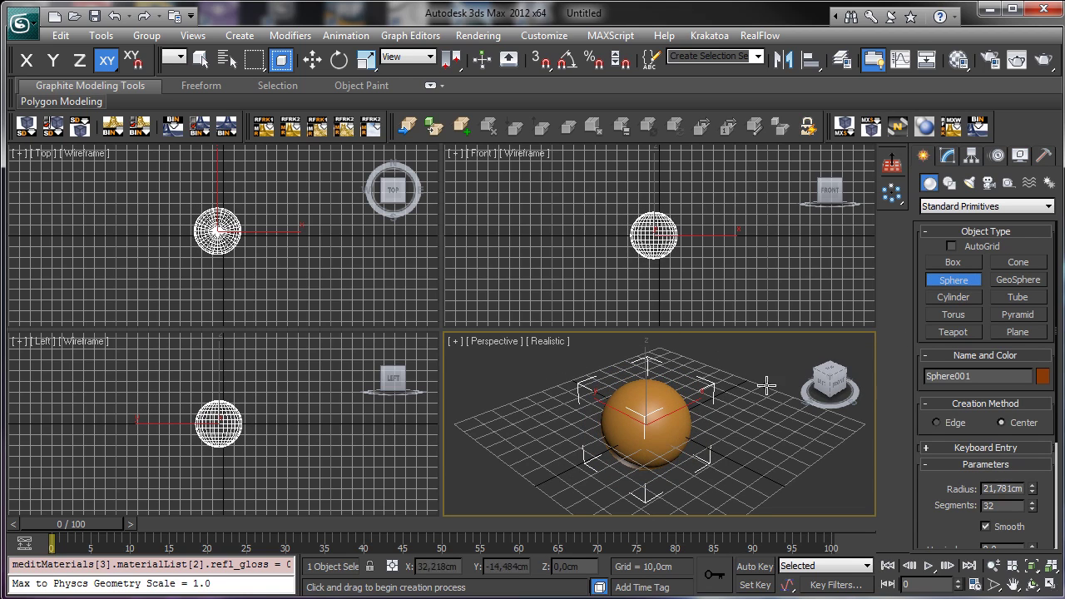
{"action": "left_click", "coordinate": [948, 156]}
{"action": "left_click", "coordinate": [924, 157]}
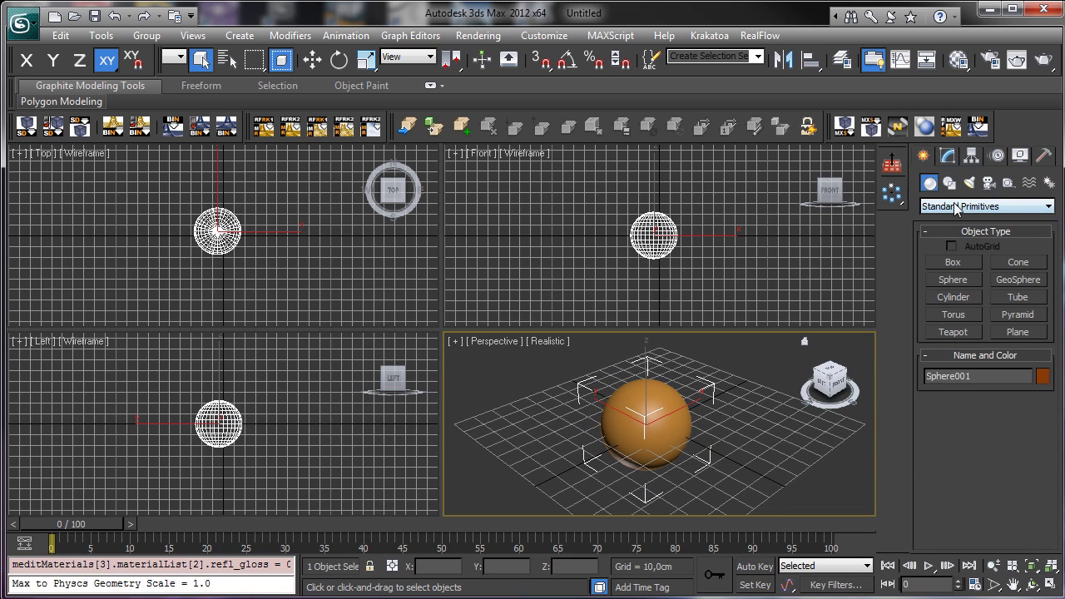
Step: Create a PF Source particle emitter about 37 by 19 cm on the grid, away from the sphere
{"action": "left_click", "coordinate": [956, 208]}
{"action": "left_click", "coordinate": [986, 259]}
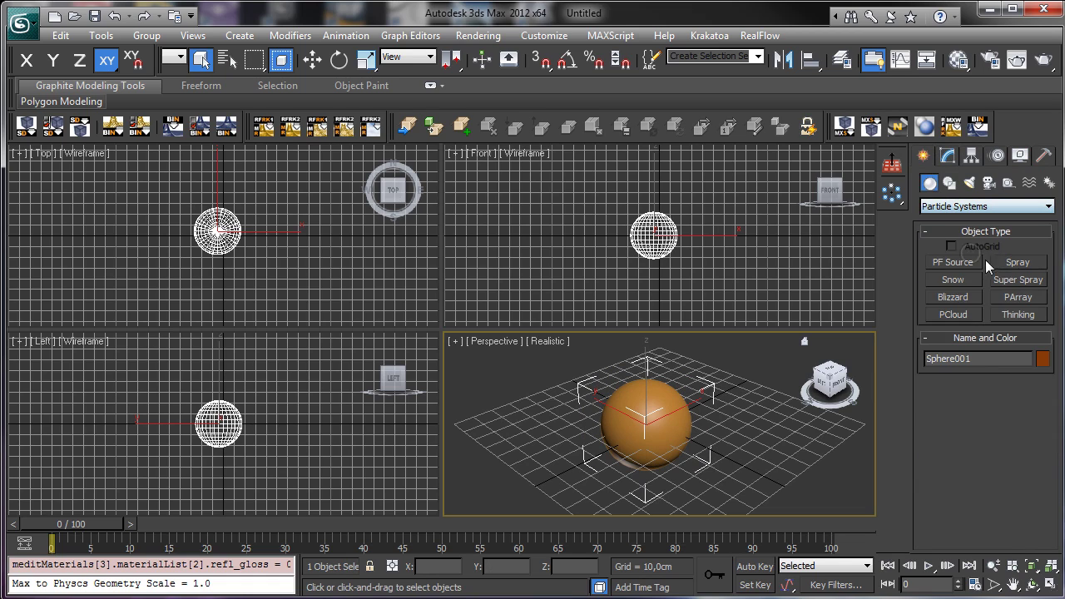
{"action": "left_click", "coordinate": [974, 262]}
{"action": "left_click_drag", "start_coordinate": [496, 411], "coordinate": [516, 426]}
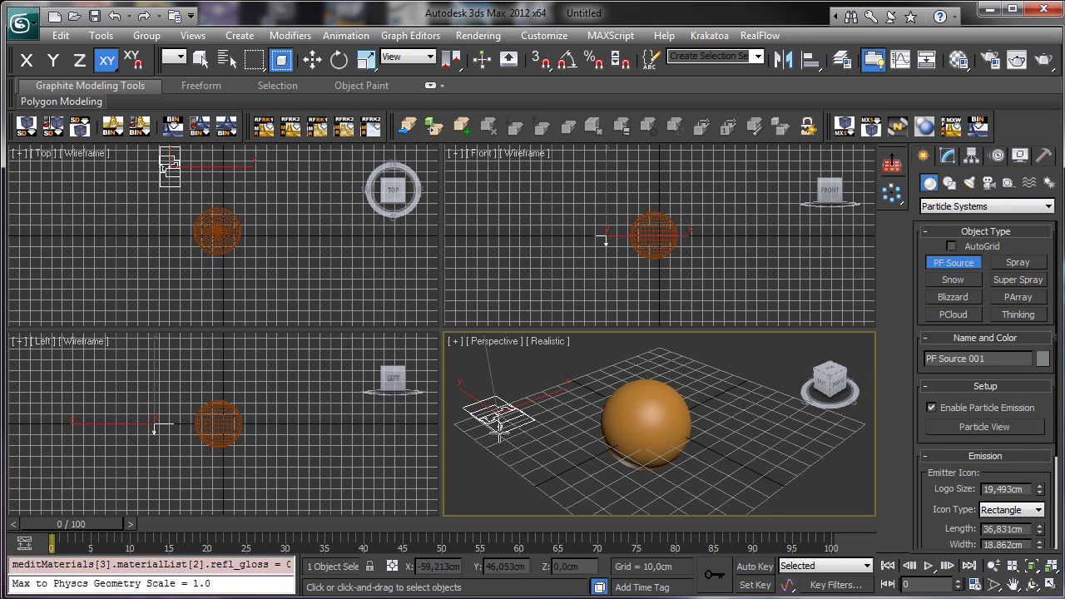
Step: Open Particle View for the PF Source and enlarge it so that the whole event and the operator list fit
{"action": "left_click", "coordinate": [971, 156]}
{"action": "key", "text": "6"}
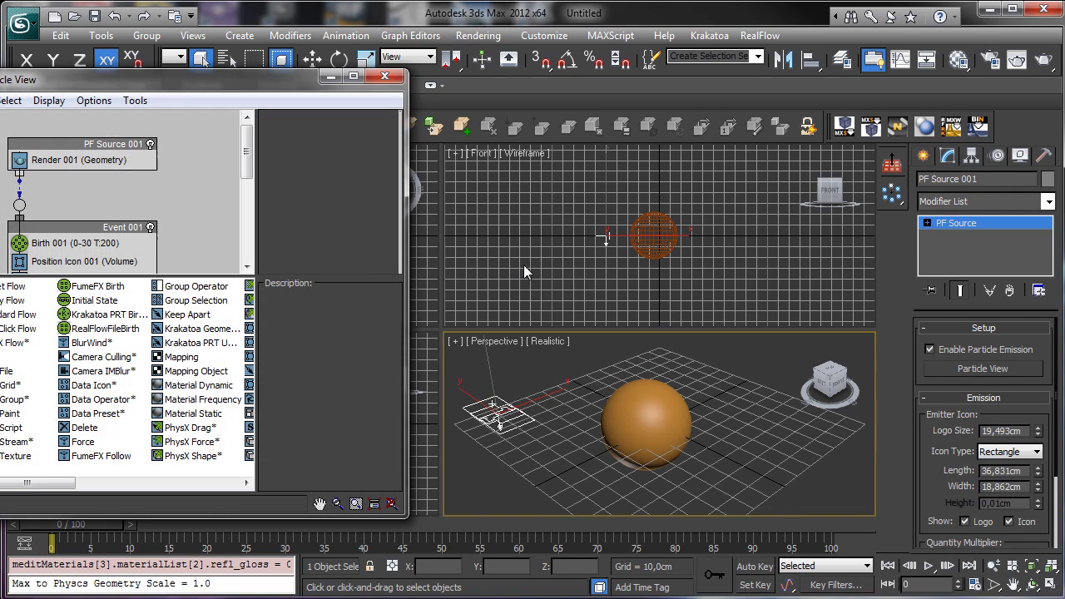
{"action": "left_click_drag", "start_coordinate": [188, 90], "coordinate": [282, 86]}
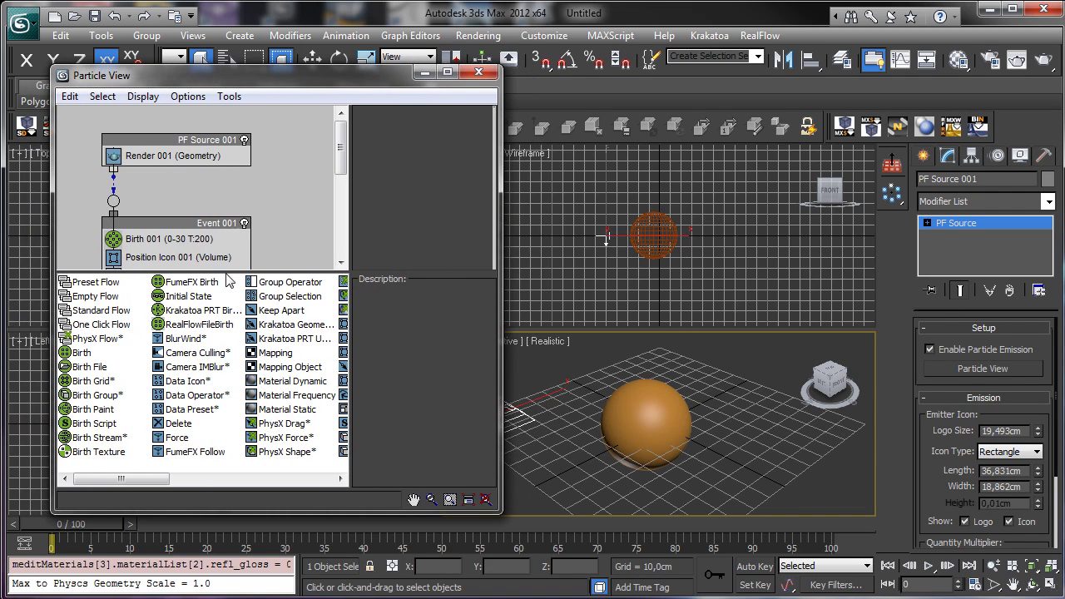
{"action": "left_click_drag", "start_coordinate": [226, 275], "coordinate": [230, 384]}
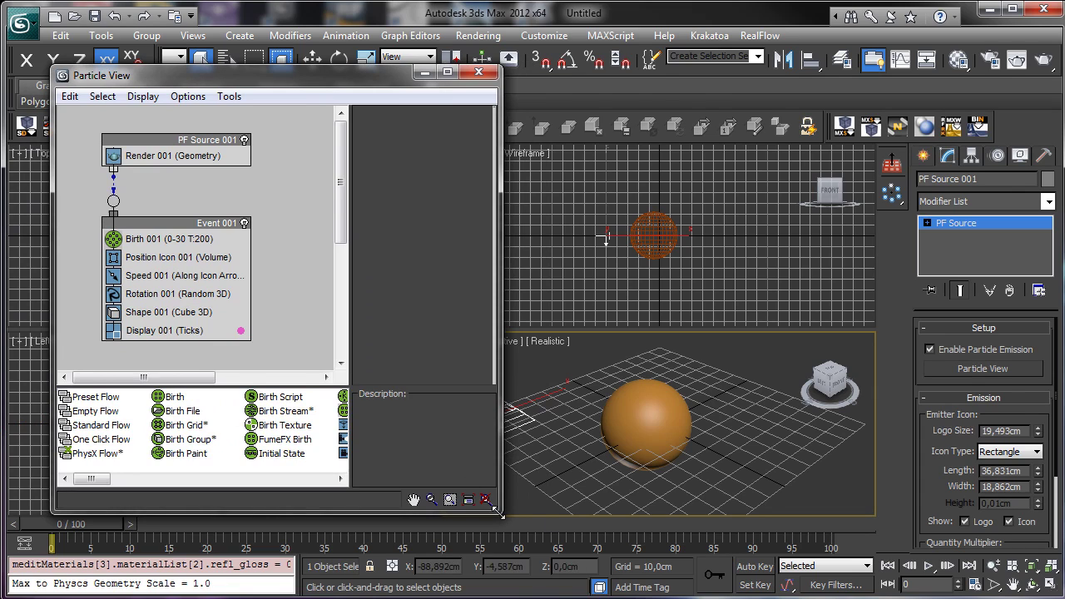
{"action": "left_click_drag", "start_coordinate": [498, 514], "coordinate": [686, 586]}
{"action": "left_click_drag", "start_coordinate": [404, 85], "coordinate": [356, 75]}
Step: Replace the Position Icon operator in Event 001 with a Position Object operator and add the sphere as its emitter object
{"action": "left_click", "coordinate": [331, 539]}
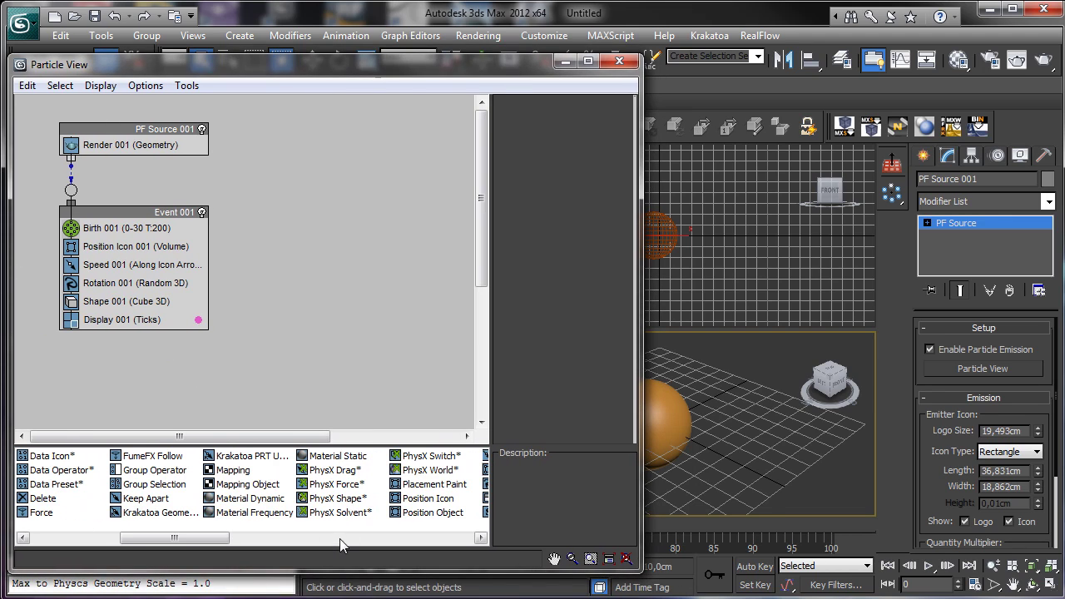
{"action": "left_click_drag", "start_coordinate": [429, 513], "coordinate": [154, 262]}
{"action": "left_click", "coordinate": [154, 246]}
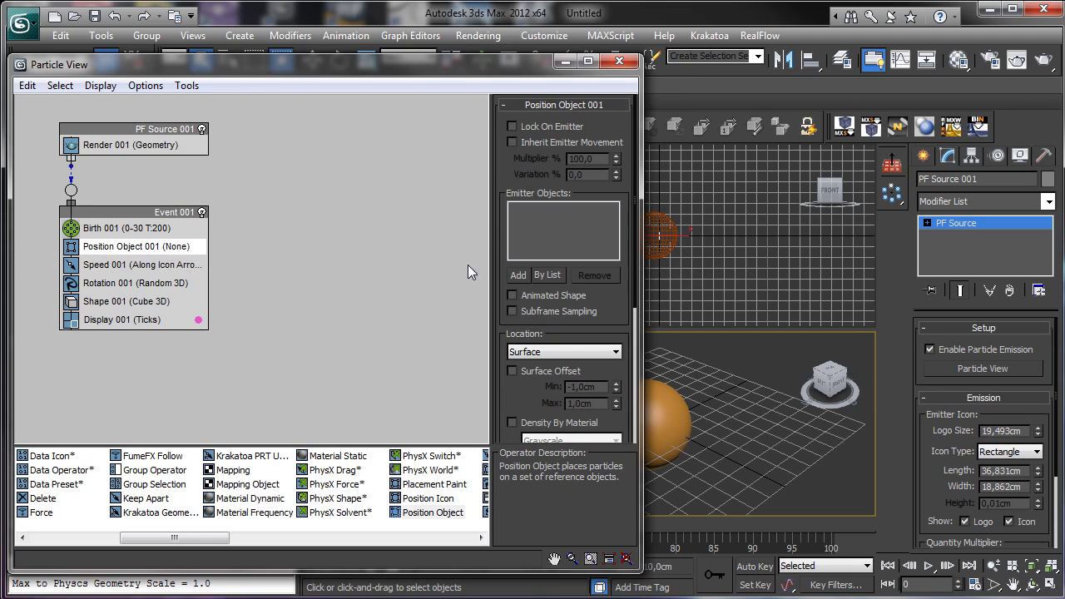
{"action": "left_click", "coordinate": [517, 277]}
{"action": "left_click", "coordinate": [669, 420]}
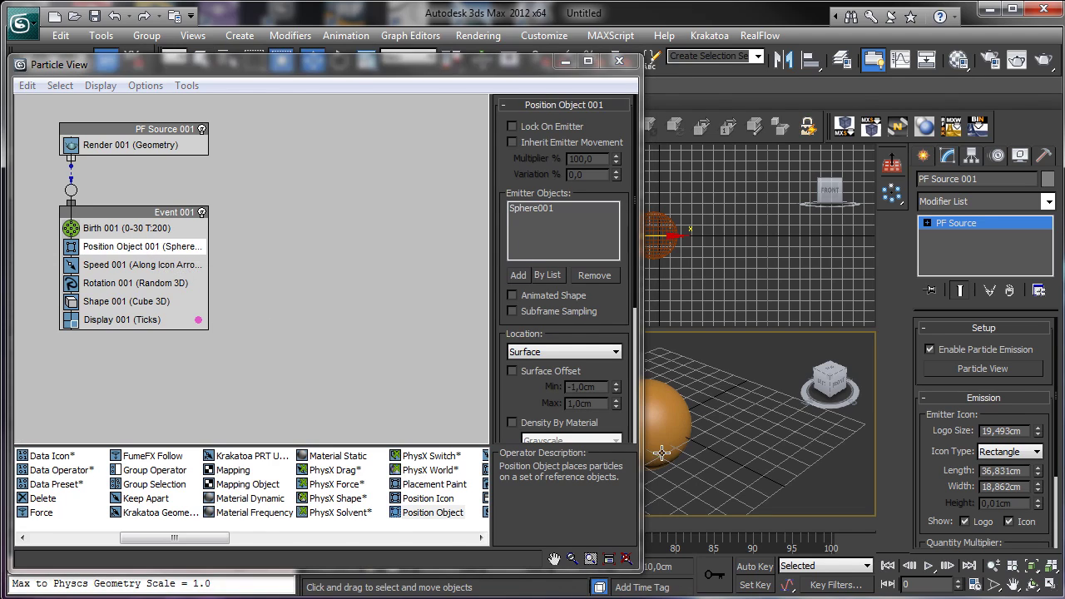
Step: Shrink Particle View to uncover the viewports and time slider, and set the Speed operator's direction to Random 3D
{"action": "left_click_drag", "start_coordinate": [643, 290], "coordinate": [439, 297]}
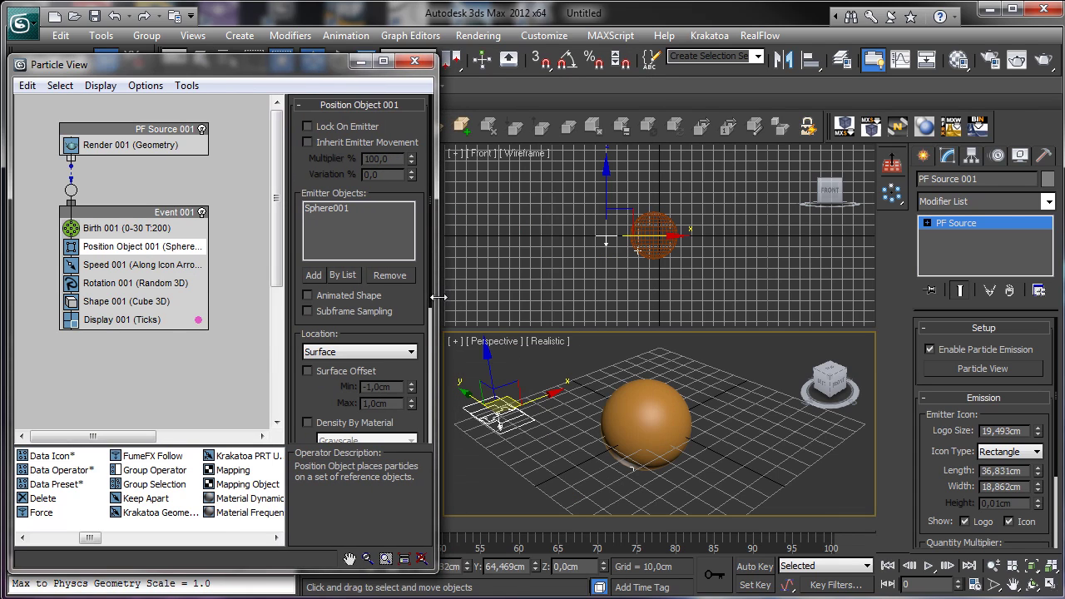
{"action": "left_click_drag", "start_coordinate": [98, 571], "coordinate": [58, 526]}
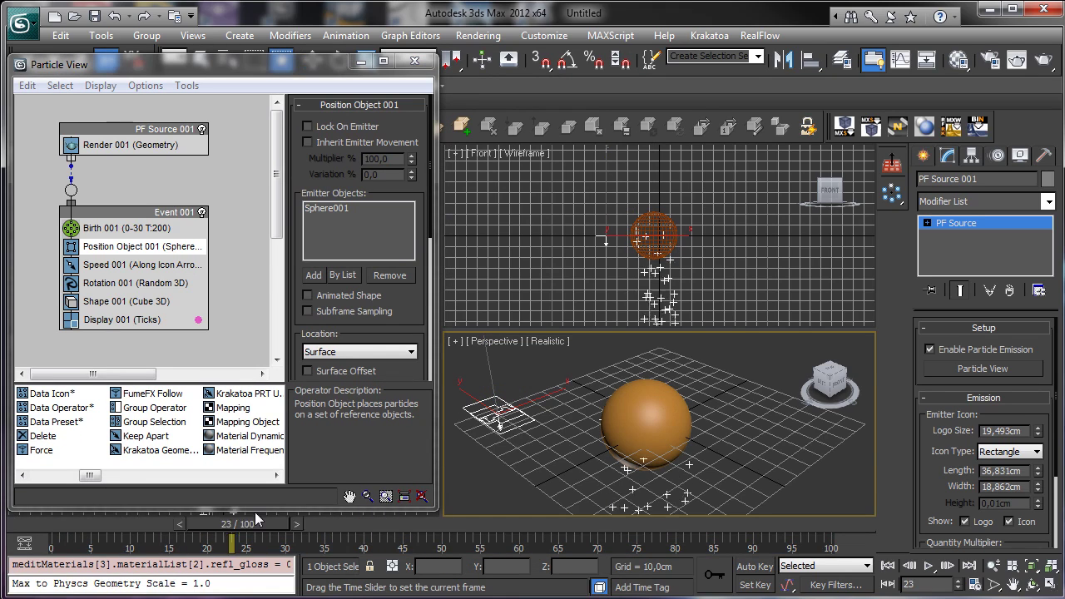
{"action": "left_click", "coordinate": [142, 265]}
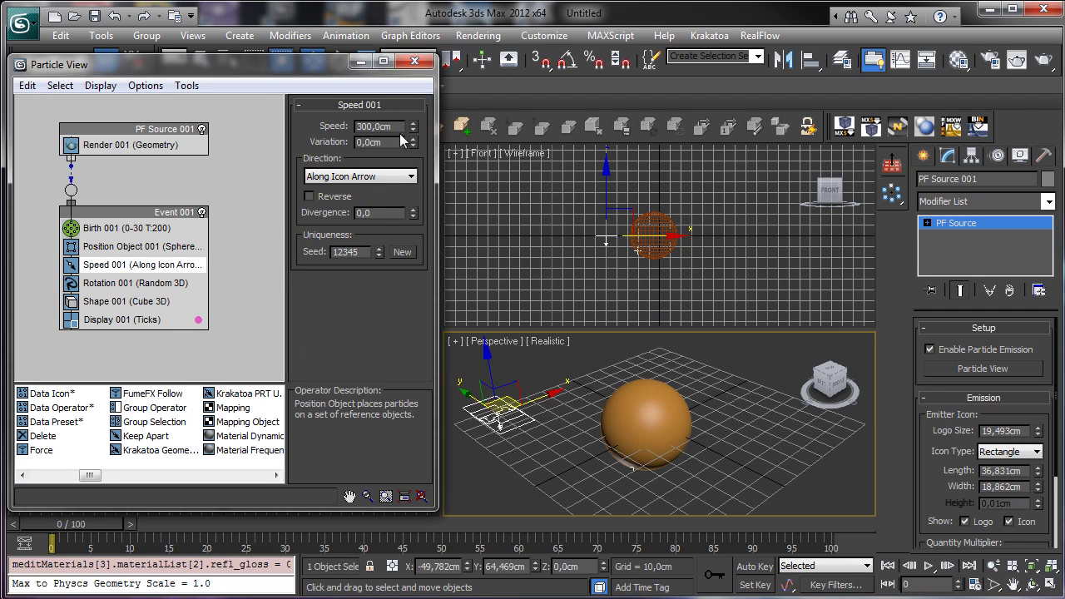
{"action": "left_click", "coordinate": [361, 177]}
{"action": "left_click", "coordinate": [357, 225]}
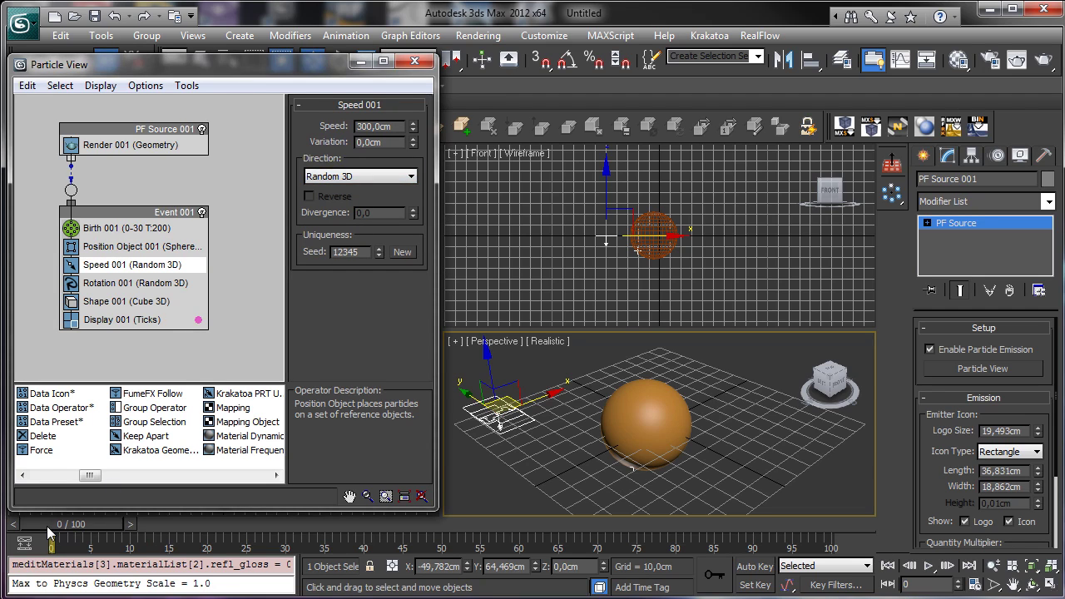
{"action": "mouse_move", "coordinate": [50, 526]}
{"action": "left_mouse_down"}
{"action": "mouse_move", "coordinate": [333, 525]}
{"action": "mouse_move", "coordinate": [51, 524]}
{"action": "left_mouse_up"}
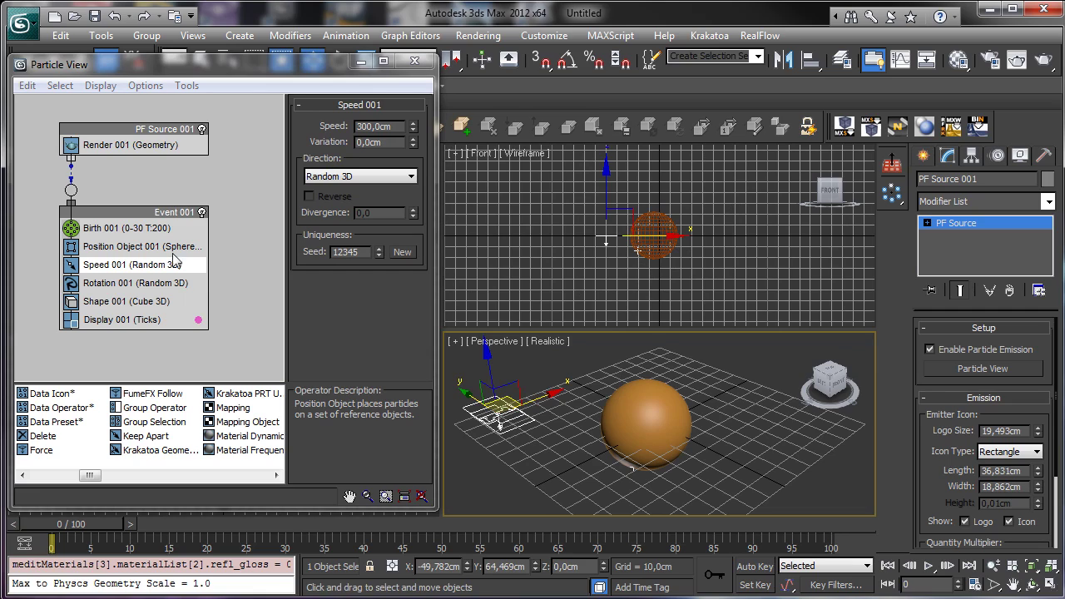
Step: Set the Speed operator's speed to 50 cm and its variation to 10 cm, and preview the particle motion
{"action": "left_click", "coordinate": [352, 126]}
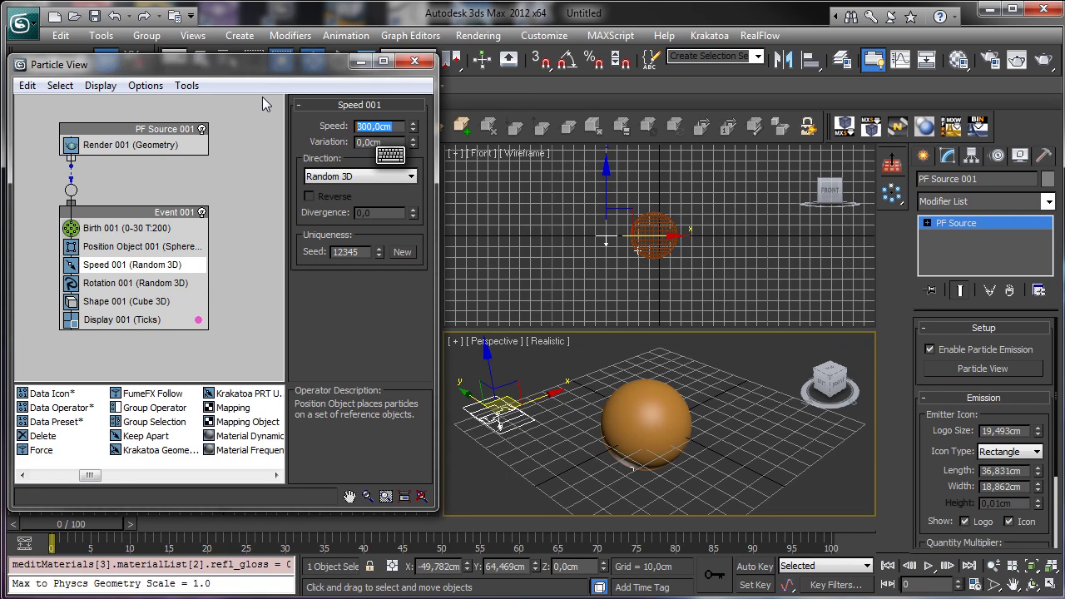
{"action": "key", "text": "Tab"}
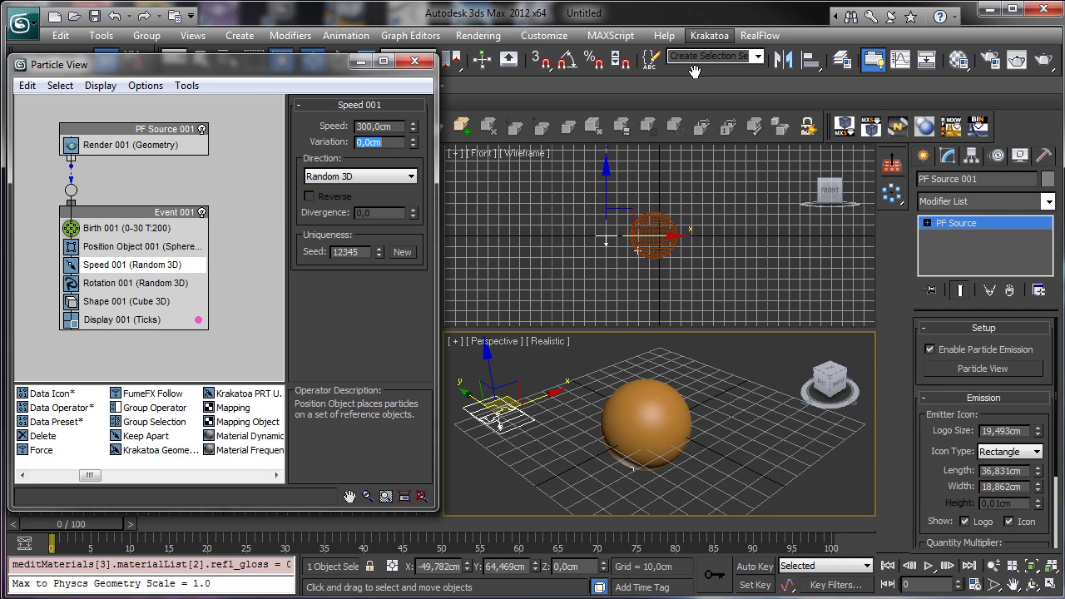
{"action": "double_click", "coordinate": [397, 126]}
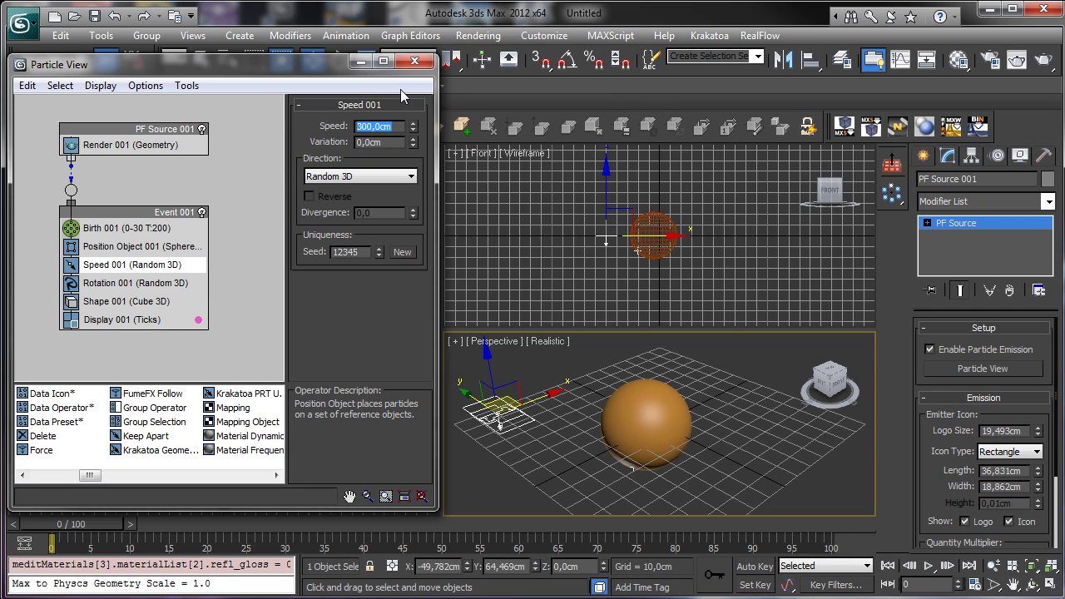
{"action": "type", "text": "50"}
{"action": "key", "text": "Return"}
{"action": "key", "text": "Tab"}
{"action": "type", "text": "10"}
{"action": "key", "text": "Return"}
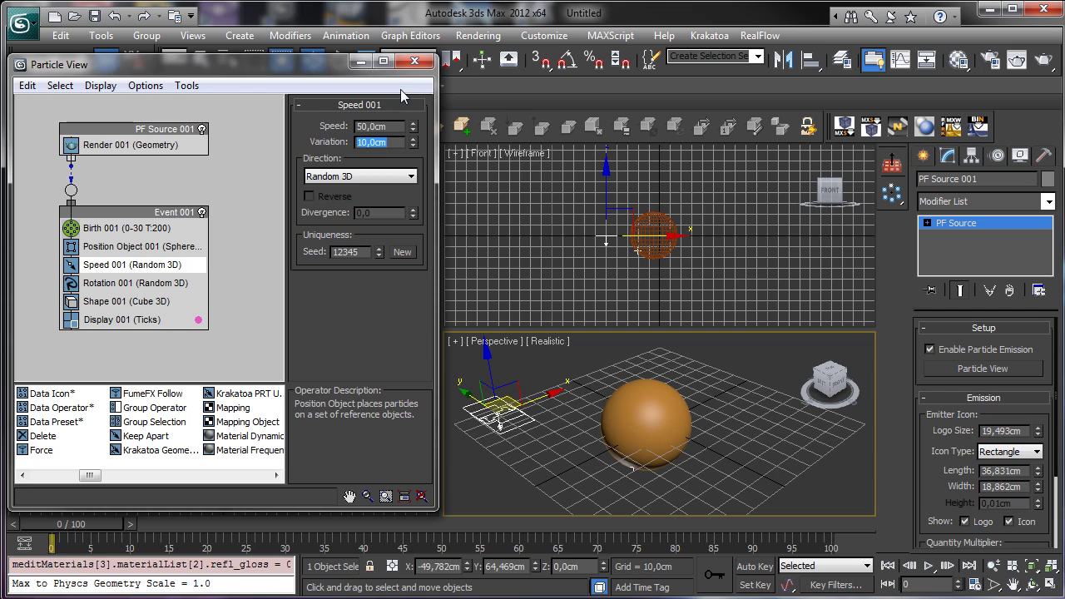
{"action": "left_click_drag", "start_coordinate": [98, 530], "coordinate": [75, 556]}
{"action": "key", "text": "w"}
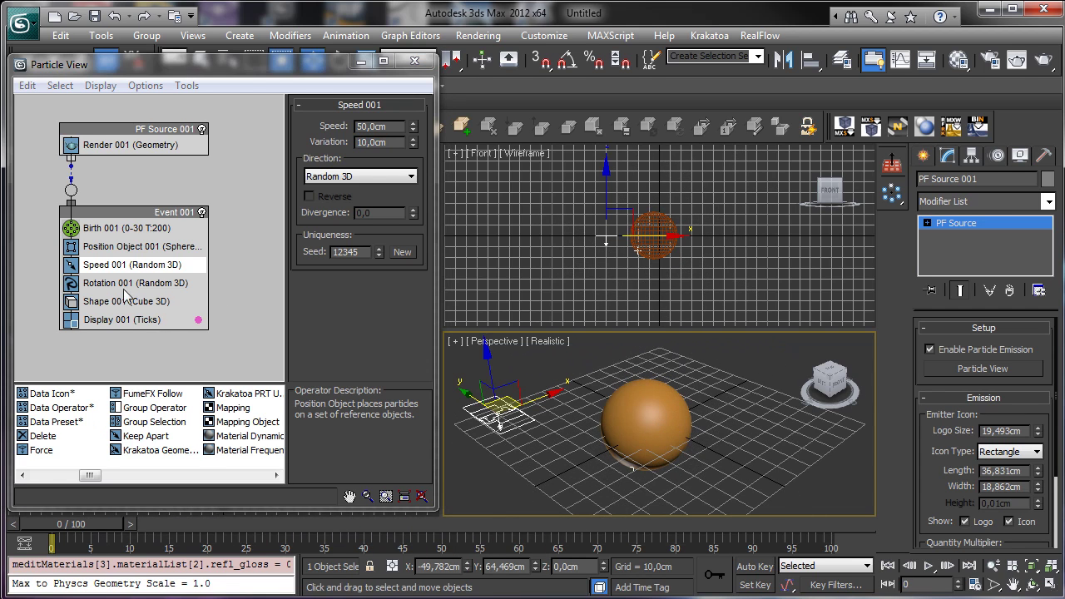
Step: Set the Display operator's particle type to Dots
{"action": "left_click", "coordinate": [117, 325]}
{"action": "left_click", "coordinate": [379, 128]}
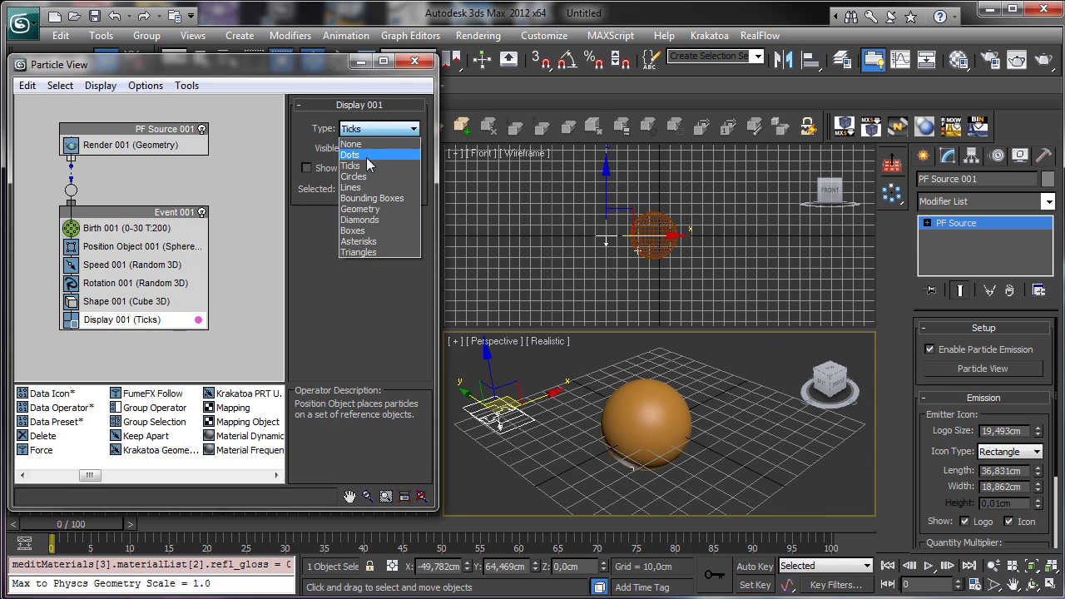
{"action": "left_click", "coordinate": [367, 156]}
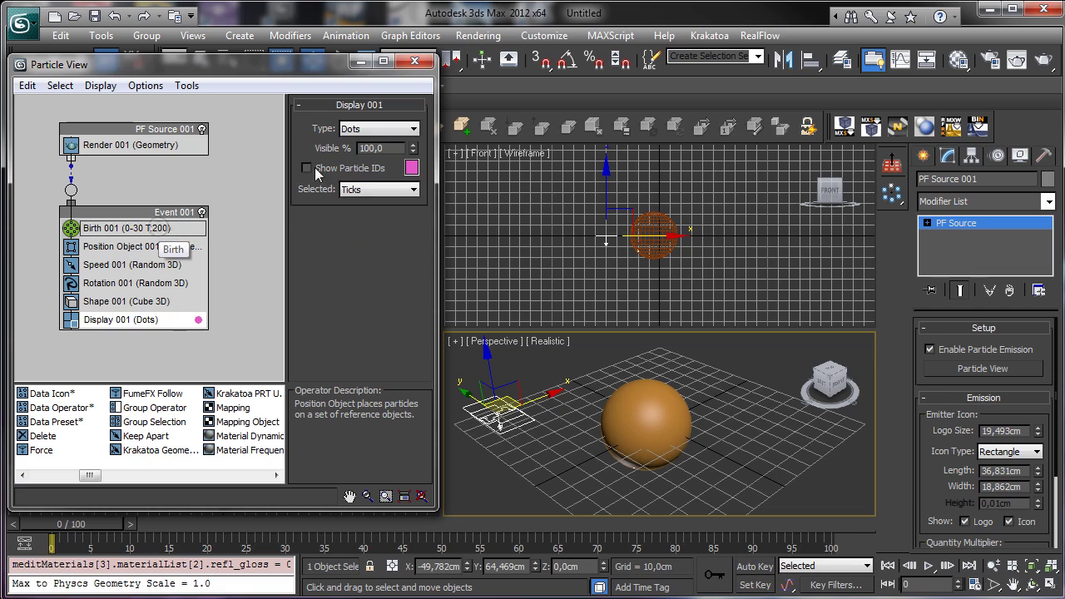
Step: Set the Birth operator's Emit Stop to frame 100
{"action": "left_click", "coordinate": [161, 230]}
{"action": "double_click", "coordinate": [379, 146]}
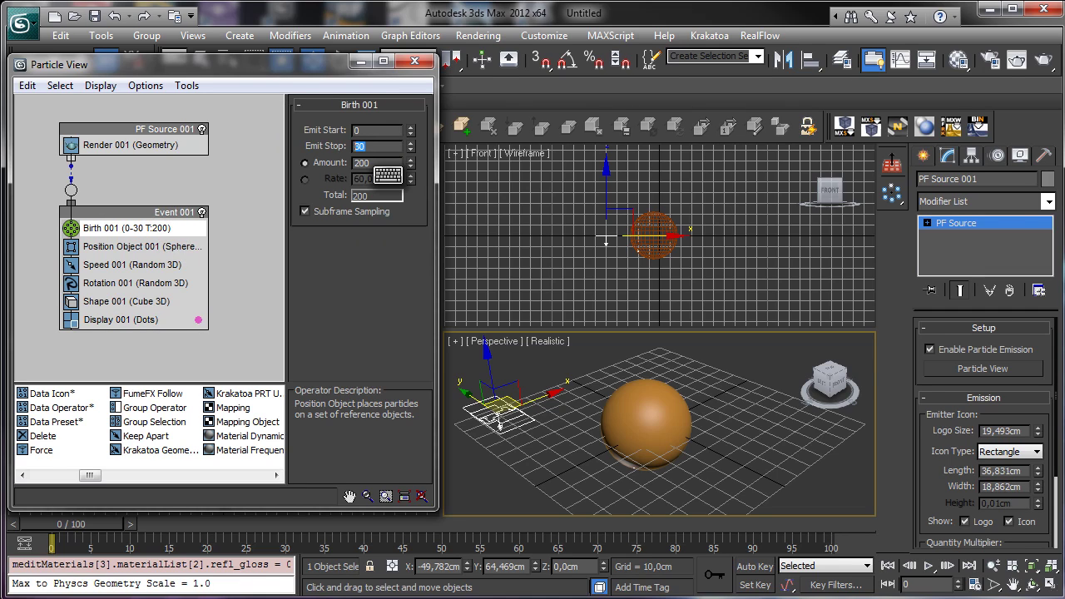
{"action": "type", "text": "100"}
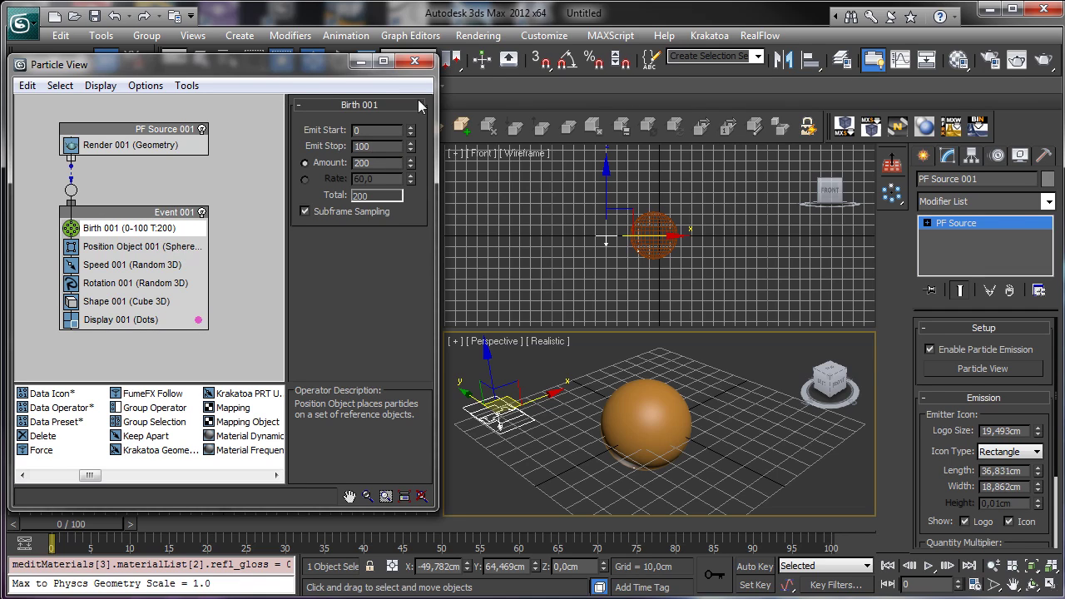
Step: Set the PF Source's viewport quantity multiplier to 100 %
{"action": "left_click", "coordinate": [148, 130]}
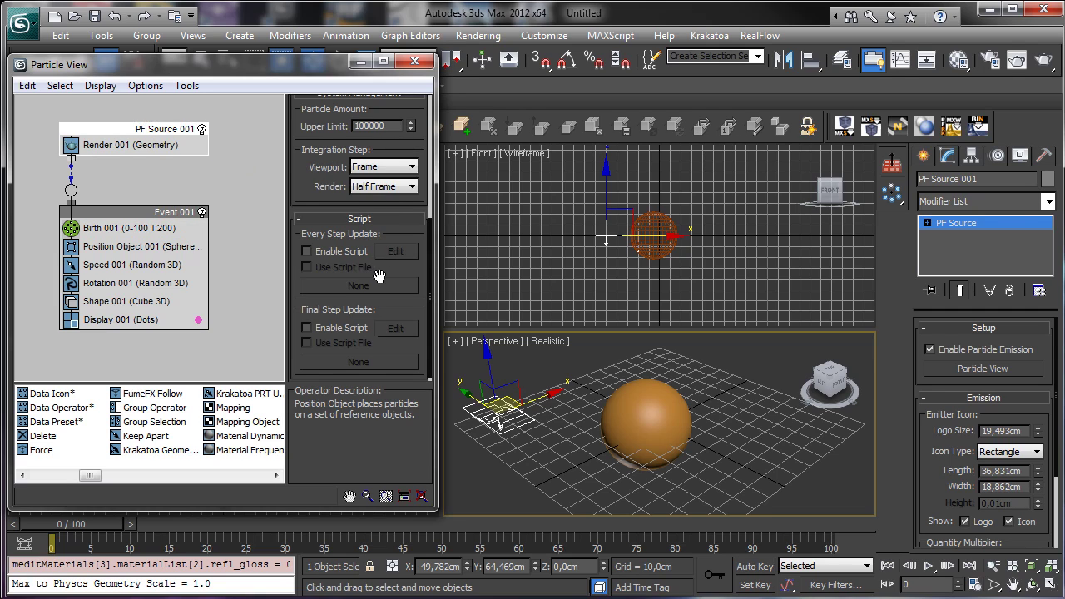
{"action": "scroll", "coordinate": [349, 174], "scroll_direction": "up", "scroll_amount": 5}
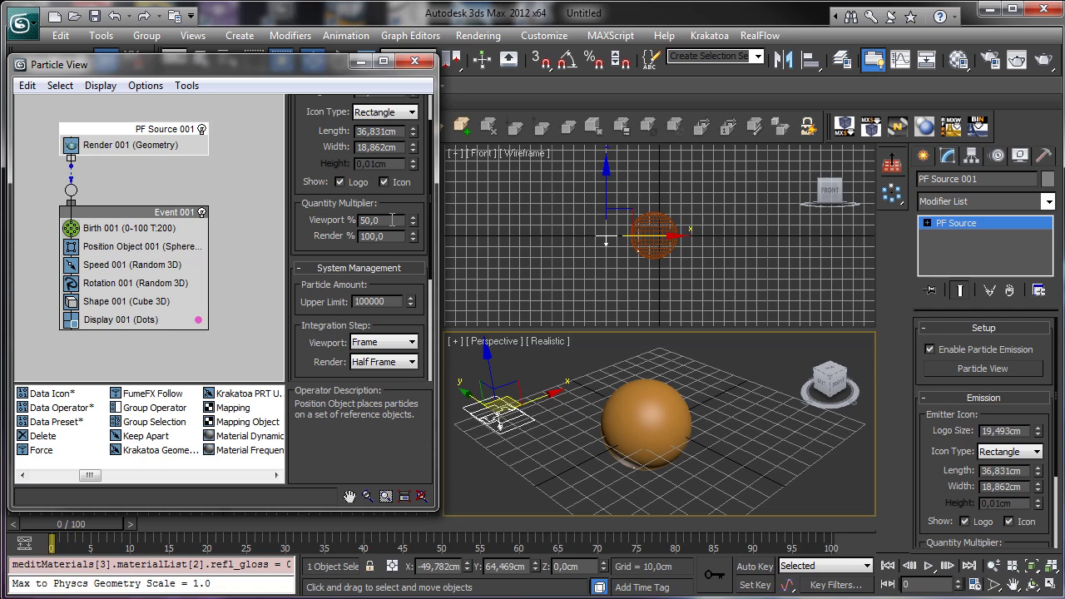
{"action": "double_click", "coordinate": [392, 220]}
{"action": "type", "text": "100"}
{"action": "key", "text": "Return"}
Step: Set the Birth operator's particle amount to 20000 and preview the emission over the timeline
{"action": "left_click", "coordinate": [137, 228]}
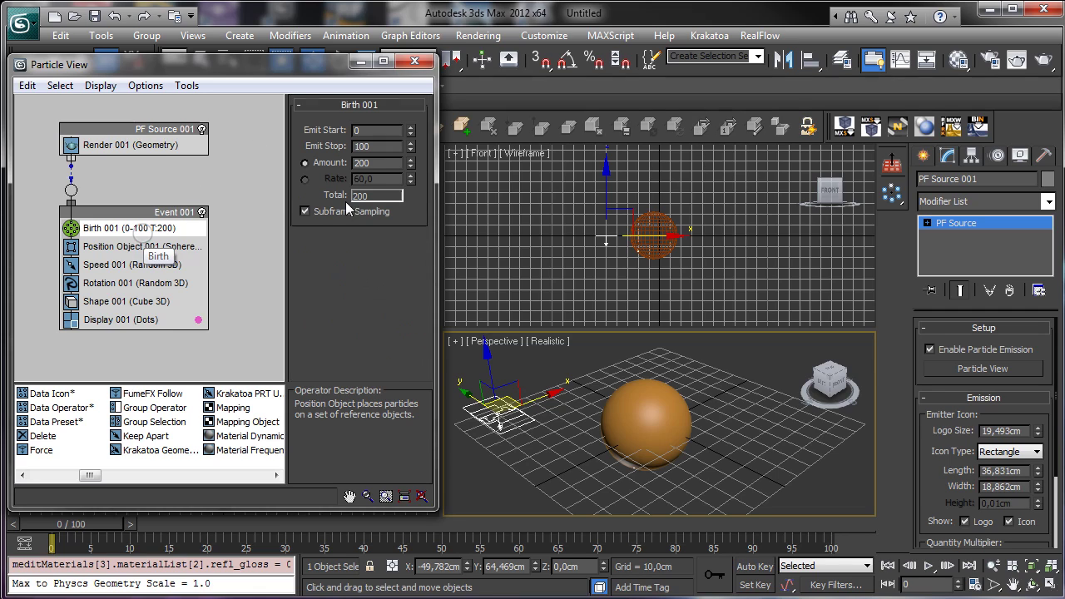
{"action": "left_click", "coordinate": [380, 163]}
{"action": "type", "text": "00"}
{"action": "key", "text": "Return"}
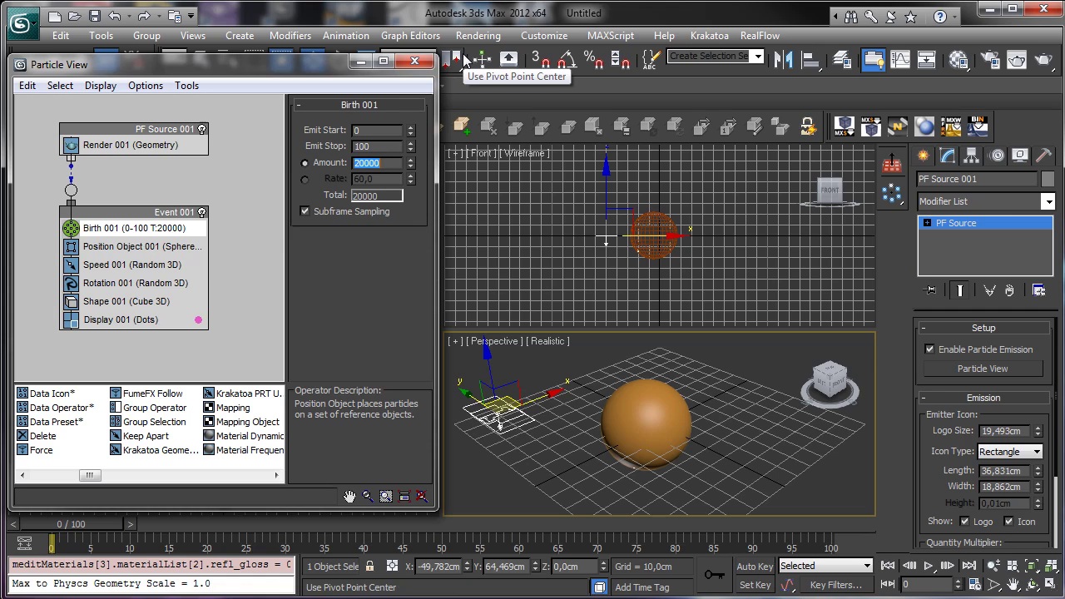
{"action": "mouse_move", "coordinate": [83, 525]}
{"action": "left_mouse_down"}
{"action": "mouse_move", "coordinate": [282, 527]}
{"action": "mouse_move", "coordinate": [81, 526]}
{"action": "left_mouse_up"}
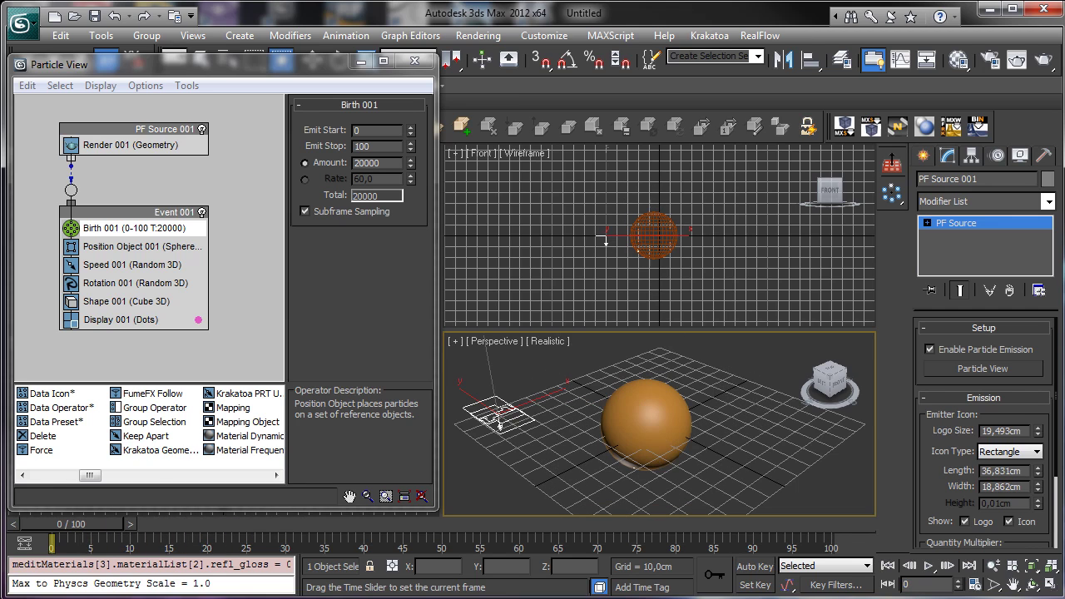
Step: Turn off particle emission on the PF Source
{"action": "left_click", "coordinate": [361, 63]}
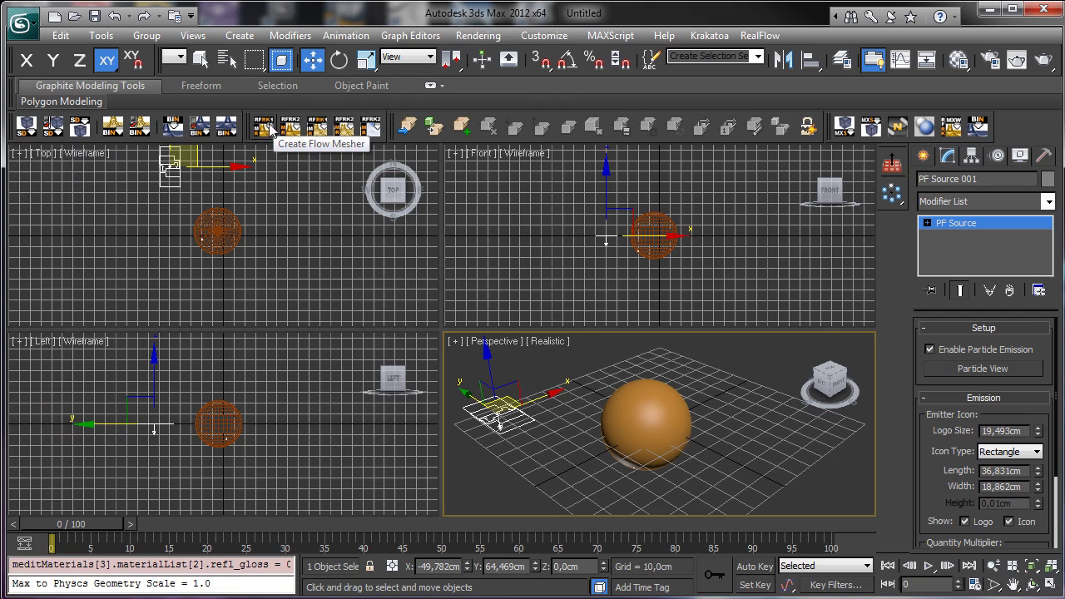
{"action": "left_click", "coordinate": [645, 391]}
{"action": "left_click", "coordinate": [340, 60]}
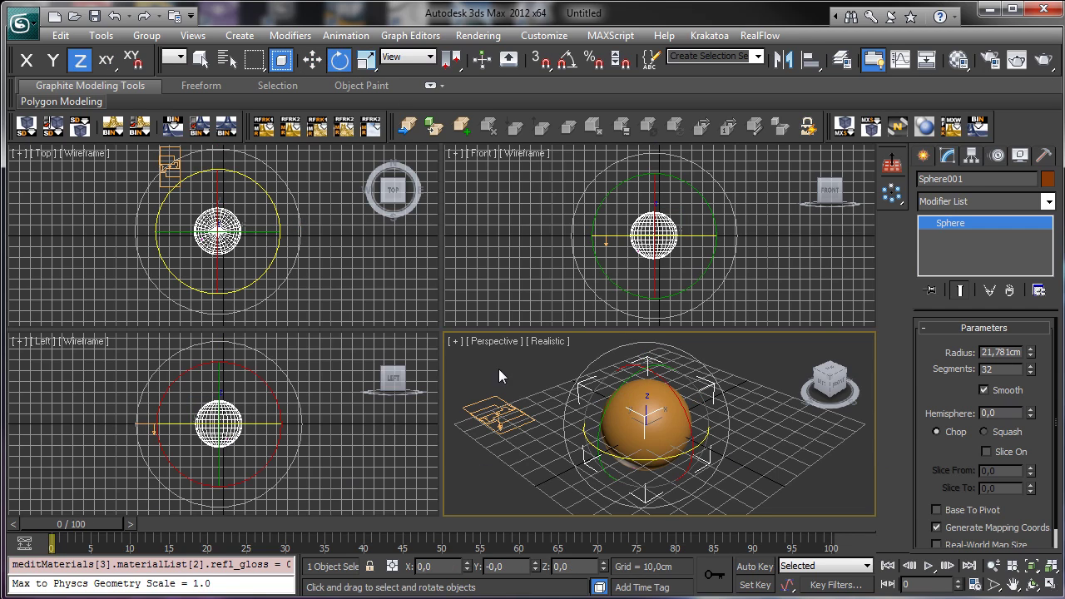
{"action": "left_click", "coordinate": [500, 407]}
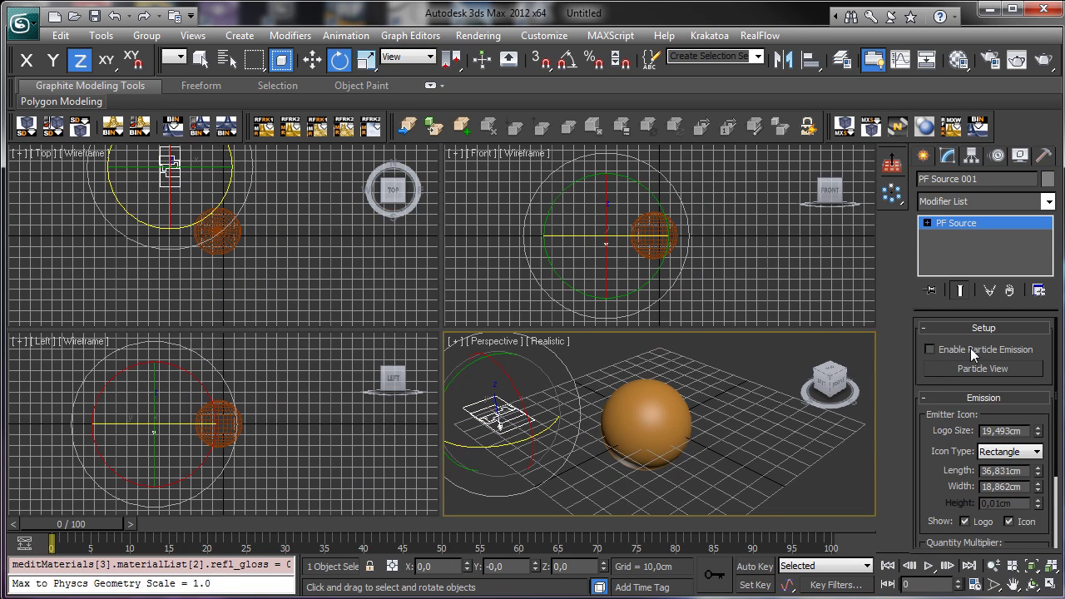
Step: Move the sphere along its Y axis to a start position of about 234.5 cm
{"action": "left_click", "coordinate": [666, 402]}
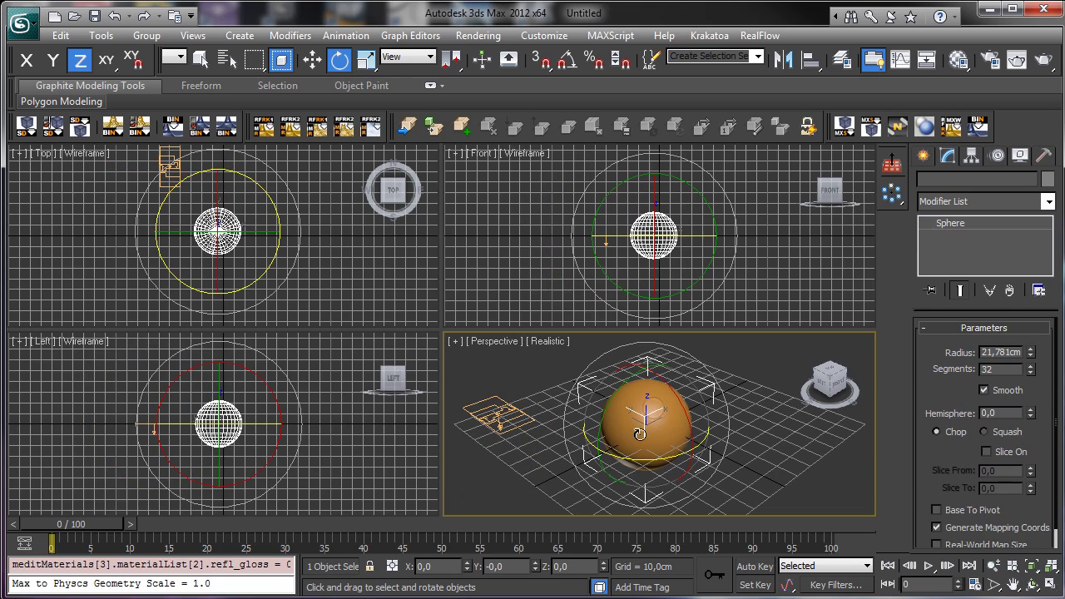
{"action": "left_click", "coordinate": [994, 566]}
{"action": "left_click_drag", "start_coordinate": [717, 452], "coordinate": [717, 499]}
{"action": "key", "text": "w"}
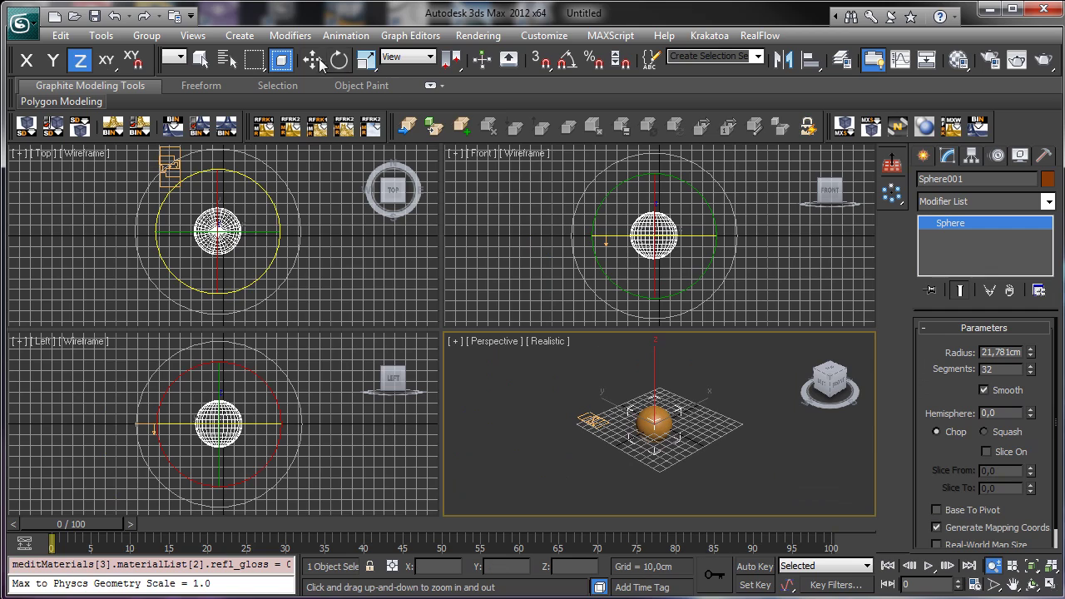
{"action": "left_click_drag", "start_coordinate": [616, 401], "coordinate": [505, 353]}
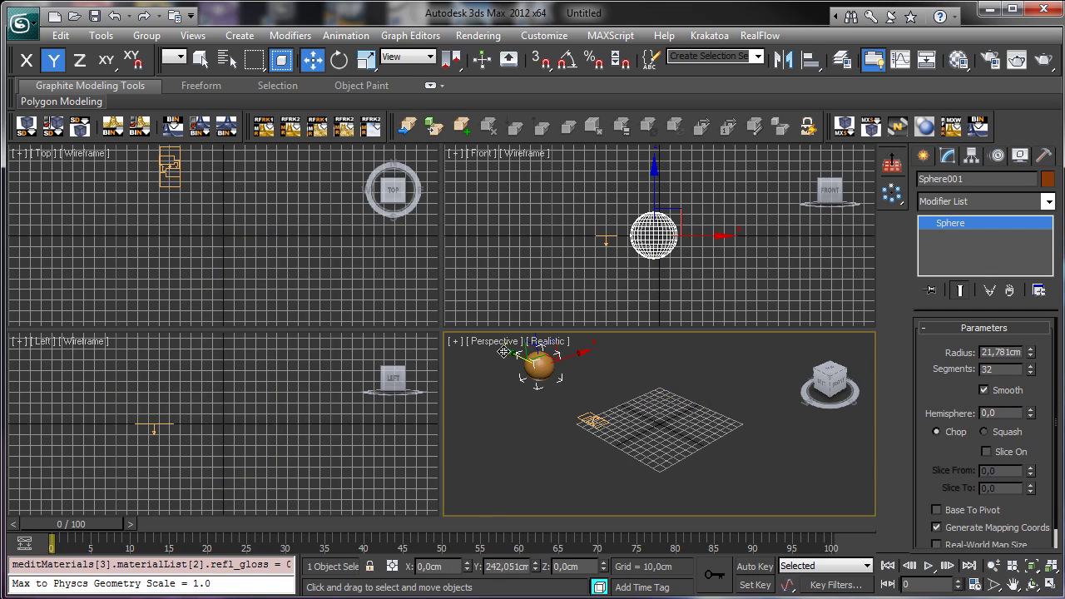
Step: Animate the sphere with Auto Key by moving it along Y to about -200 cm at frame 68, and return to frame 0
{"action": "left_click", "coordinate": [755, 566]}
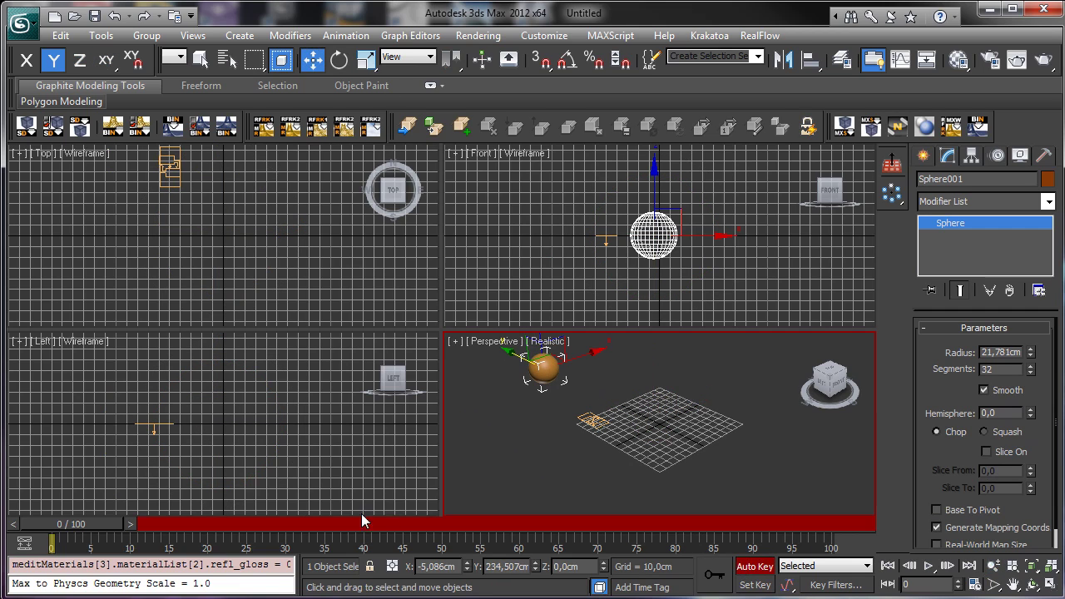
{"action": "left_click_drag", "start_coordinate": [366, 521], "coordinate": [581, 532]}
{"action": "key", "text": "w"}
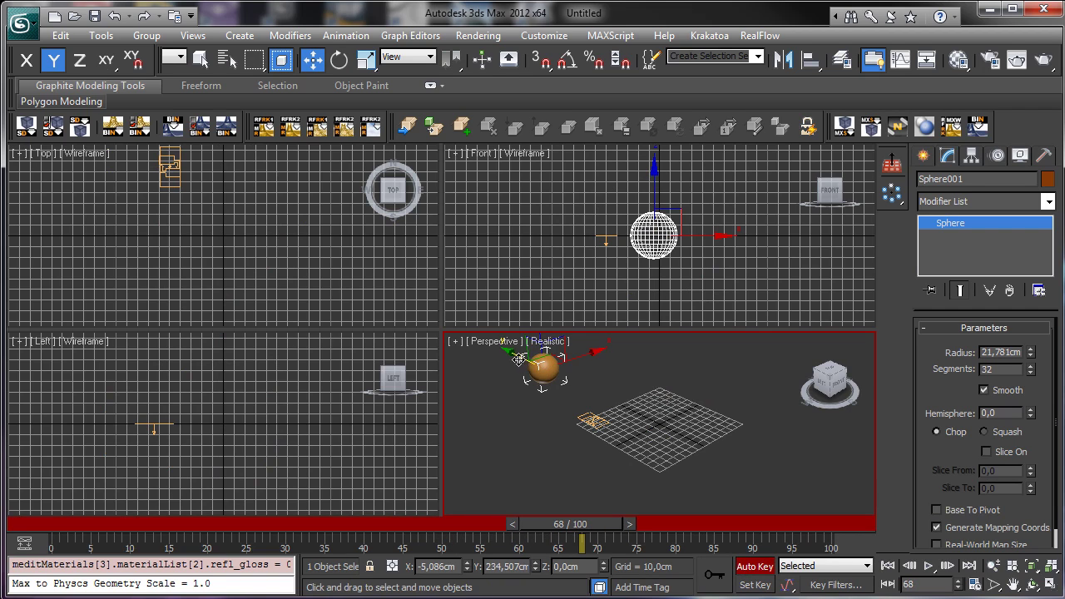
{"action": "left_click_drag", "start_coordinate": [523, 361], "coordinate": [781, 473]}
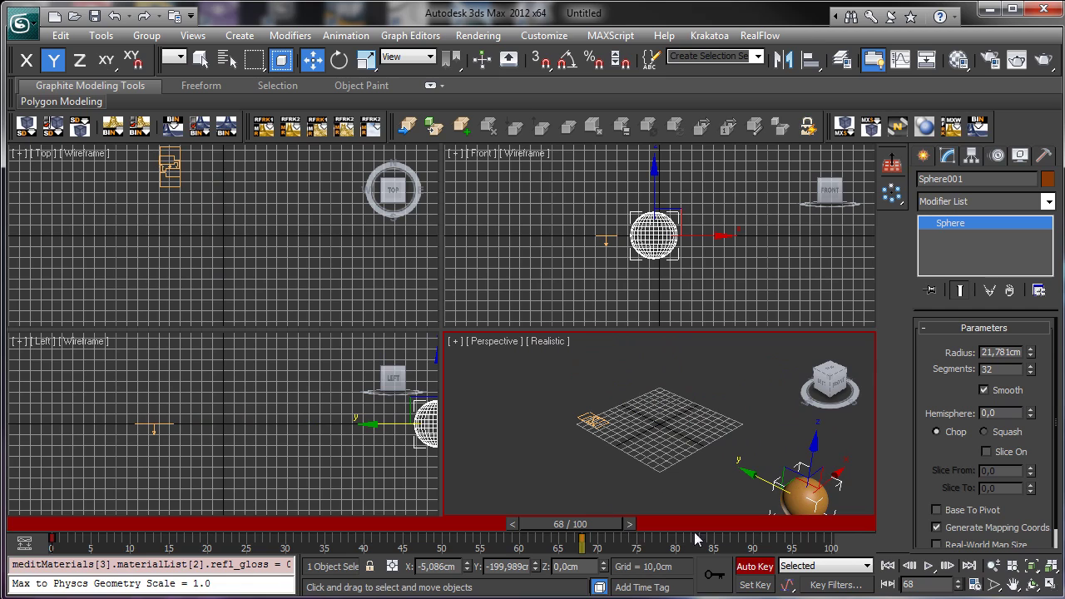
{"action": "left_click", "coordinate": [755, 565]}
{"action": "left_click_drag", "start_coordinate": [585, 541], "coordinate": [9, 504]}
{"action": "key", "text": "w"}
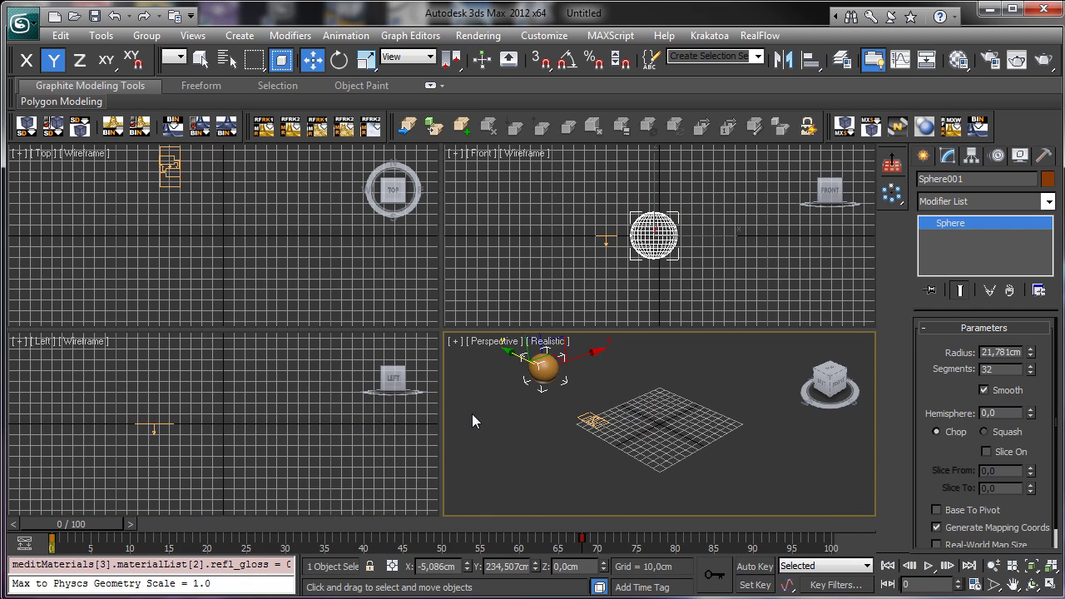
Step: Set the Birth operator's amount to 2000, turn the PF Source back on, and preview the emission from the moving sphere
{"action": "left_click", "coordinate": [588, 420]}
{"action": "left_click", "coordinate": [960, 369]}
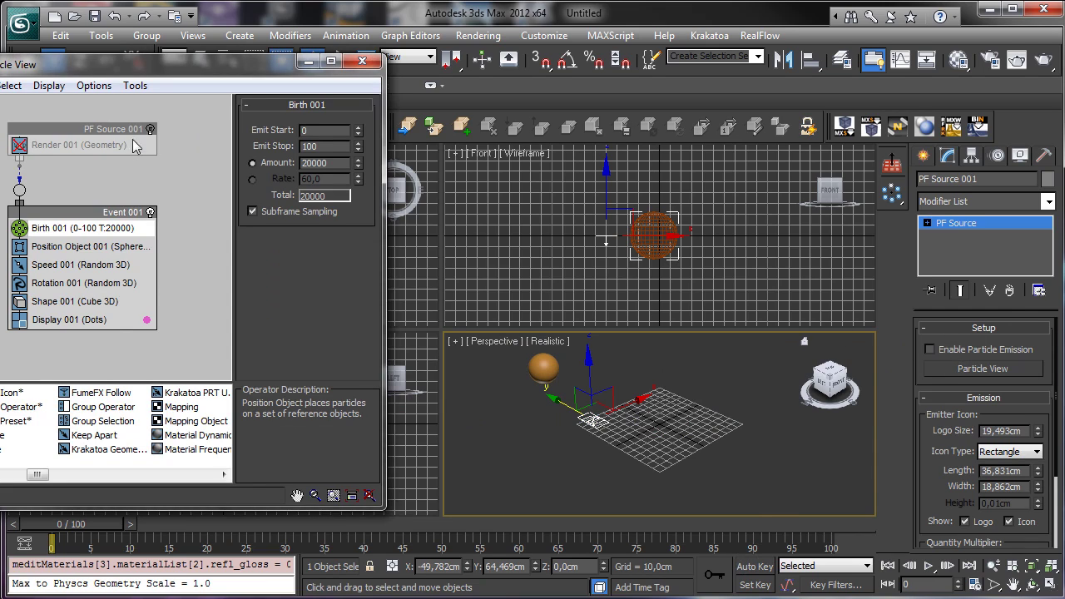
{"action": "key", "text": "BackSpace"}
{"action": "key", "text": "Return"}
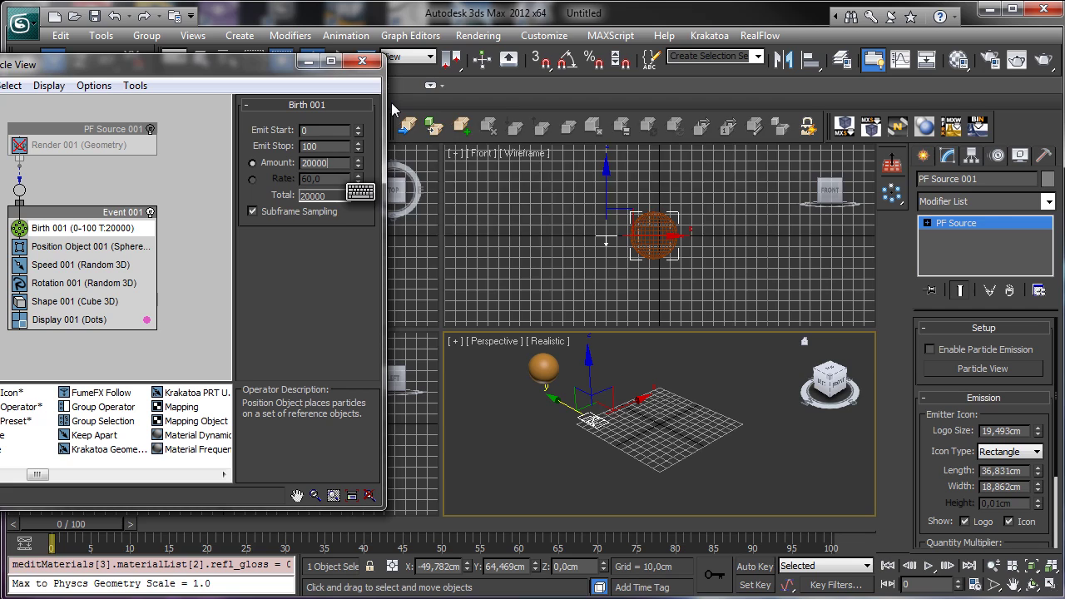
{"action": "left_click", "coordinate": [149, 129]}
{"action": "left_click_drag", "start_coordinate": [59, 529], "coordinate": [371, 533]}
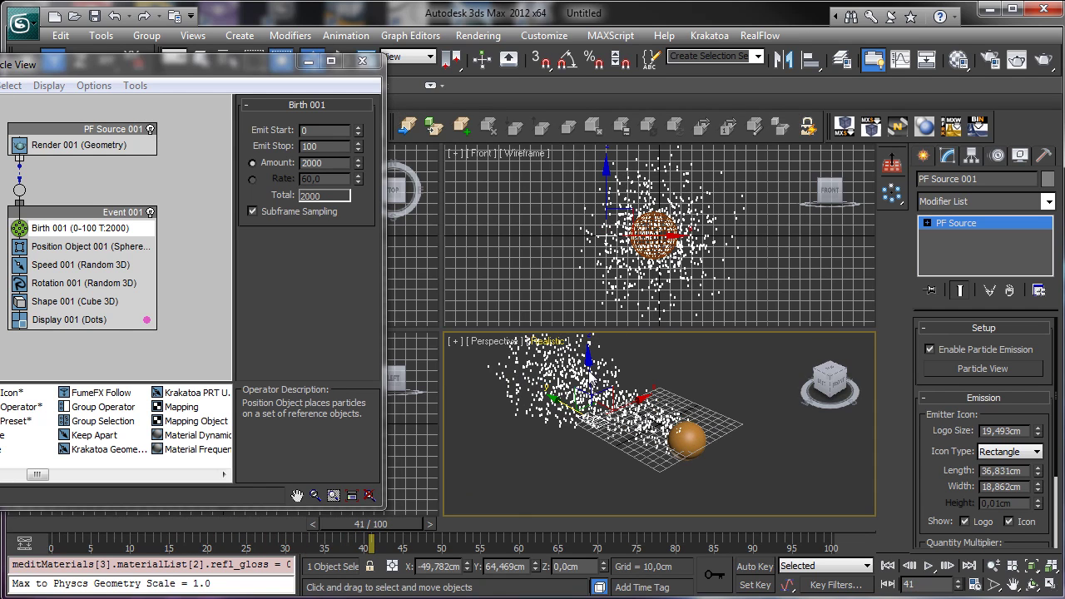
{"action": "left_click_drag", "start_coordinate": [23, 537], "coordinate": [18, 537]}
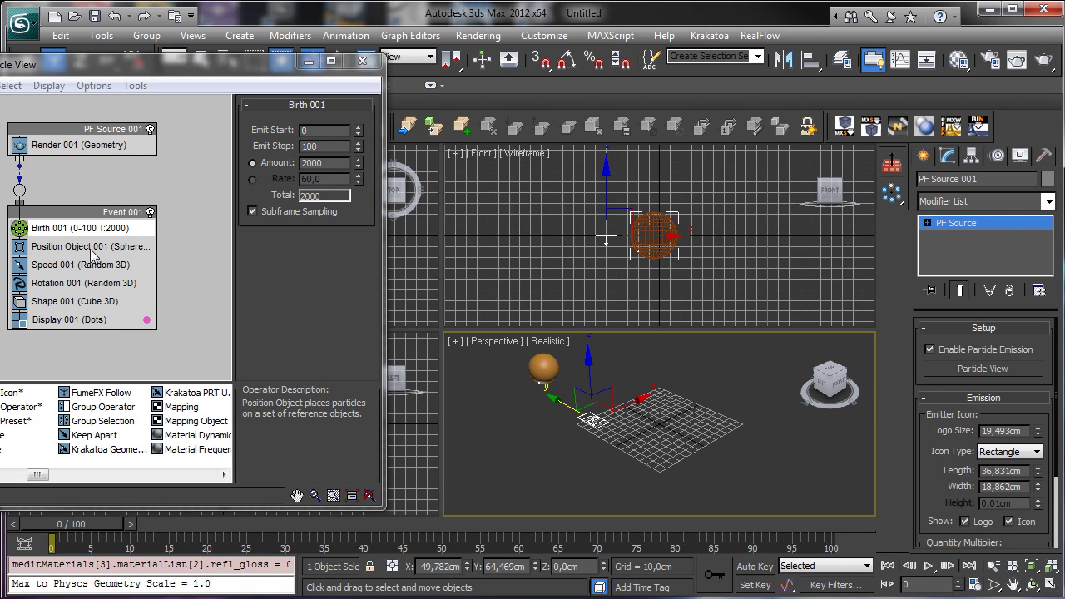
Step: Enable Animated Shape for the sphere emitter in the Position Object operator and preview the emission over the timeline
{"action": "left_click", "coordinate": [91, 246]}
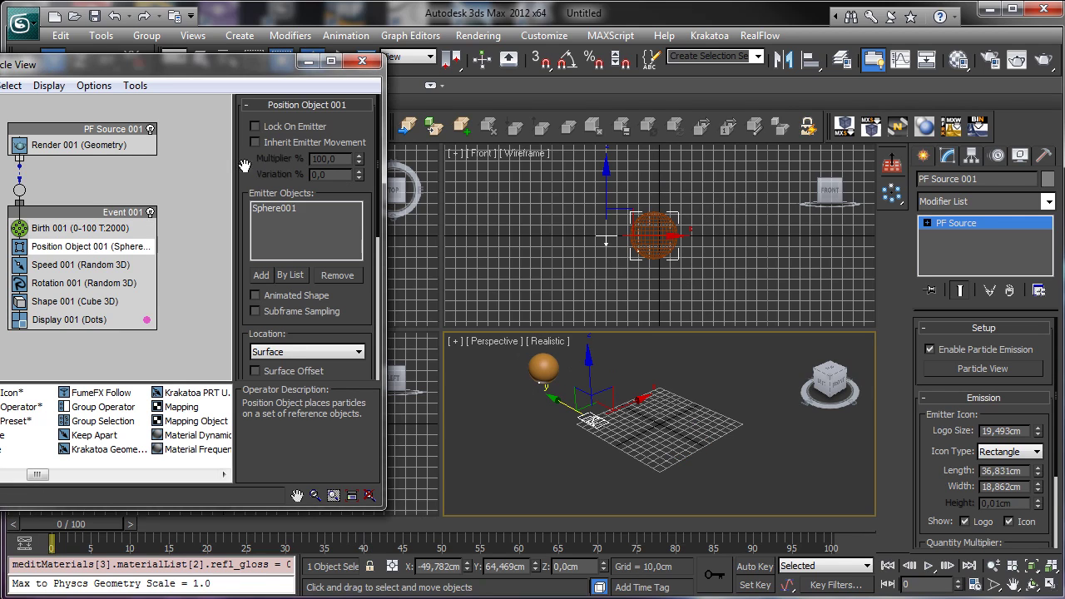
{"action": "left_click", "coordinate": [277, 210]}
{"action": "left_click", "coordinate": [271, 297]}
{"action": "left_click_drag", "start_coordinate": [71, 526], "coordinate": [406, 512]}
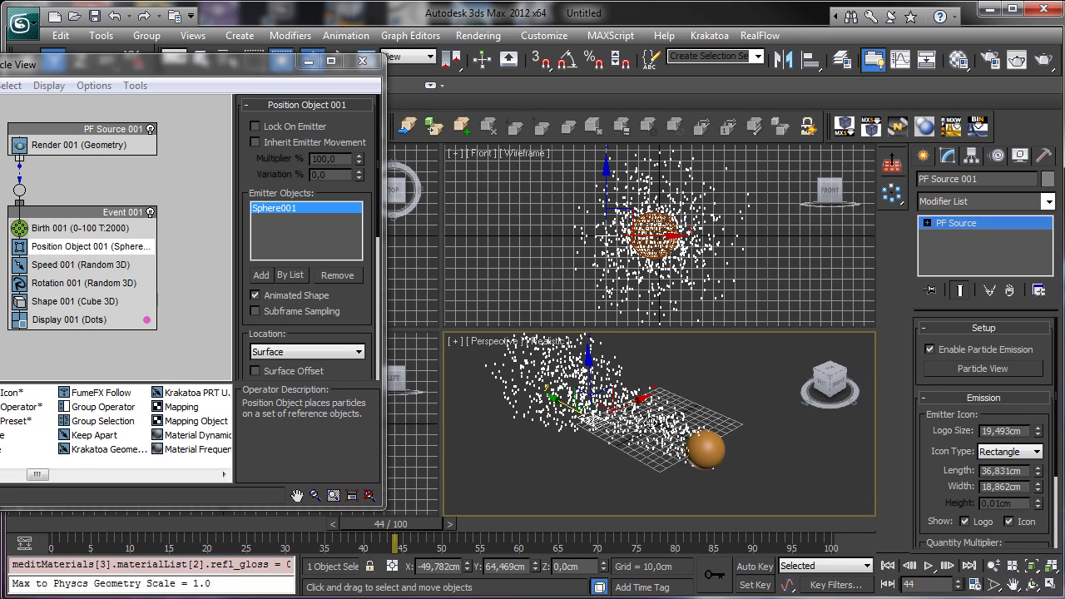
{"action": "left_click", "coordinate": [25, 529]}
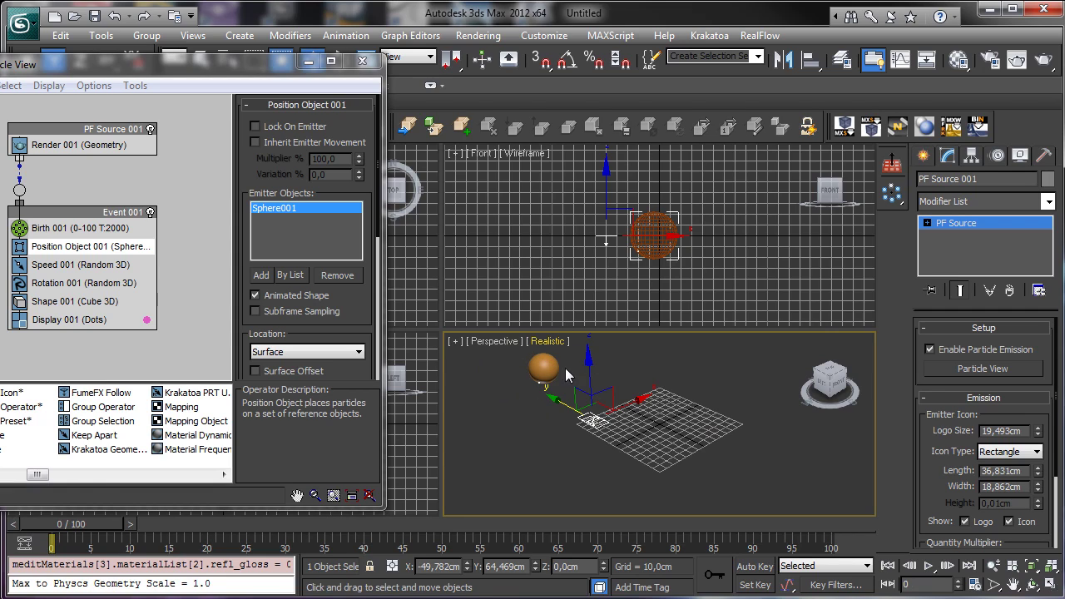
Step: Try Lock On Emitter in the Position Object operator, preview the motion, and switch the option off again
{"action": "left_click", "coordinate": [283, 127]}
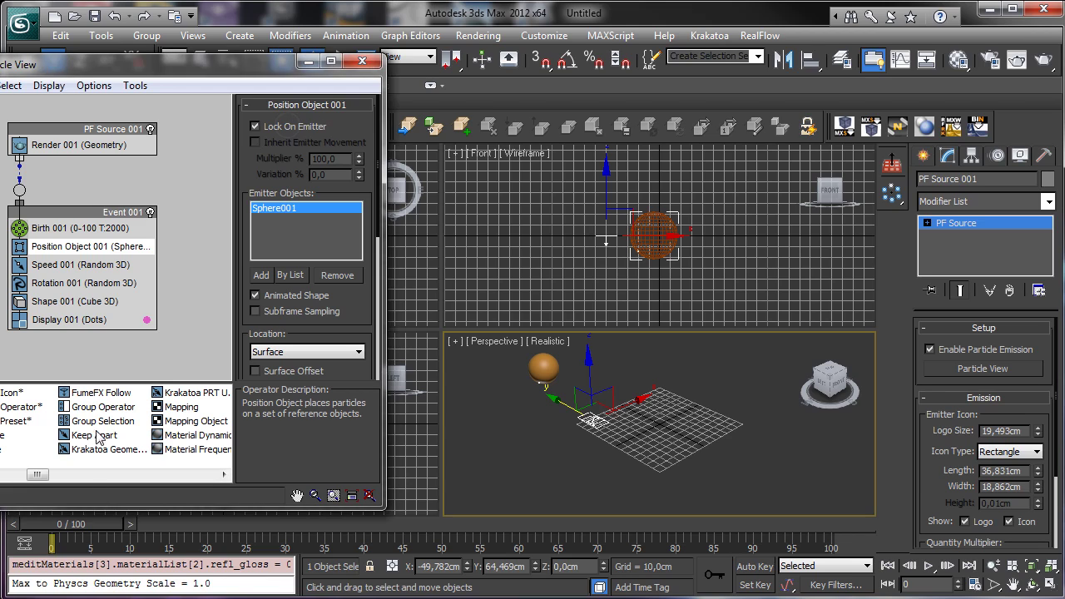
{"action": "left_click_drag", "start_coordinate": [114, 529], "coordinate": [321, 501]}
{"action": "key", "text": "w"}
{"action": "key", "text": "Home"}
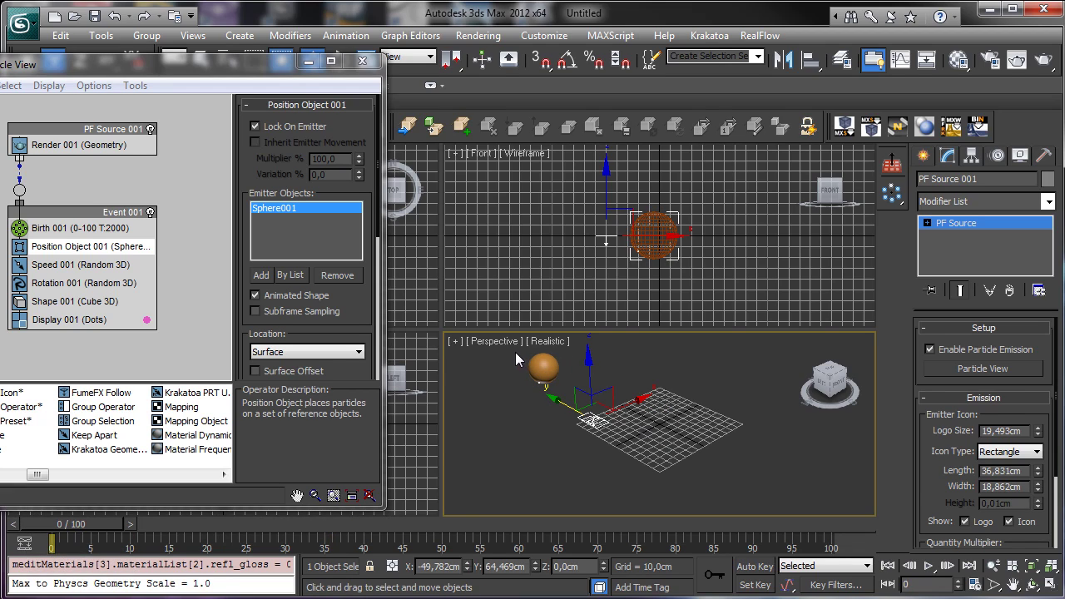
{"action": "left_click_drag", "start_coordinate": [214, 62], "coordinate": [271, 59]}
{"action": "left_click", "coordinate": [313, 124]}
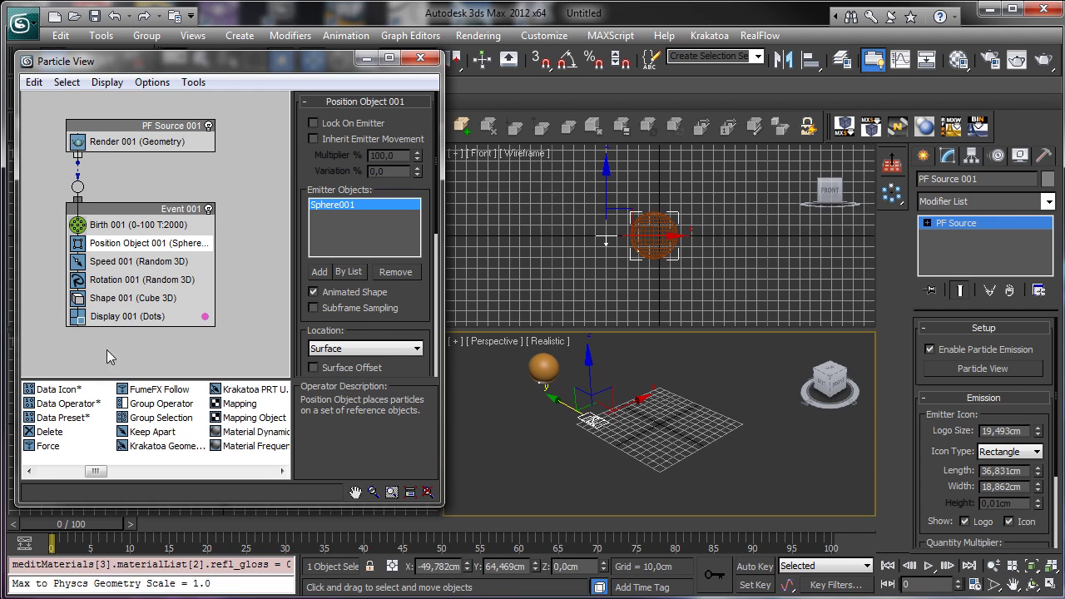
{"action": "left_click_drag", "start_coordinate": [59, 529], "coordinate": [12, 505]}
{"action": "key", "text": "w"}
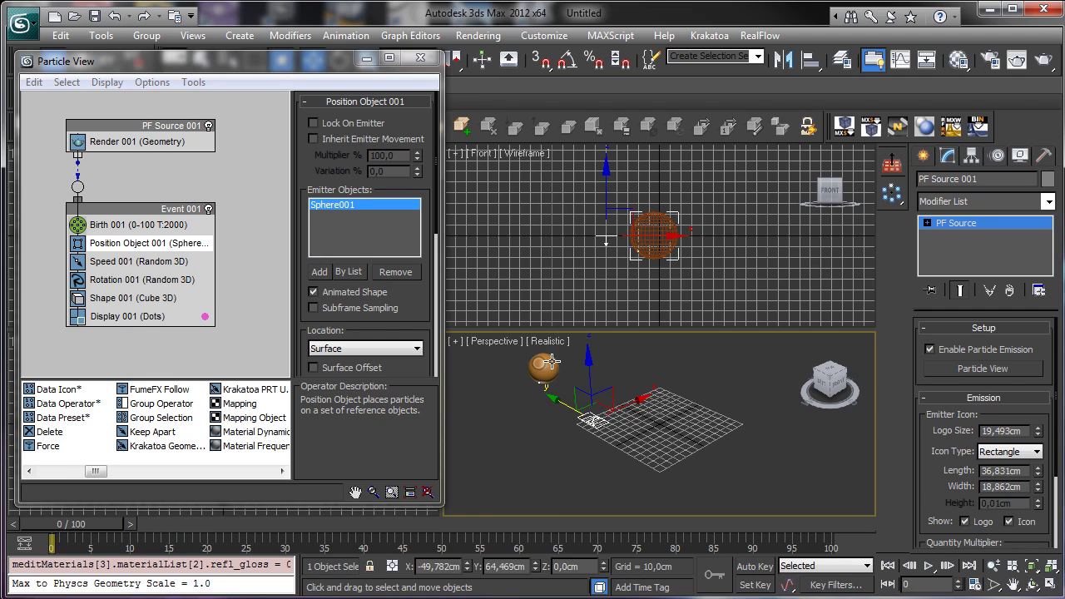
Step: Clone the animated sphere as an instance, move the clone along X beside the original, and reselect the original to preview the motion
{"action": "left_click", "coordinate": [542, 366]}
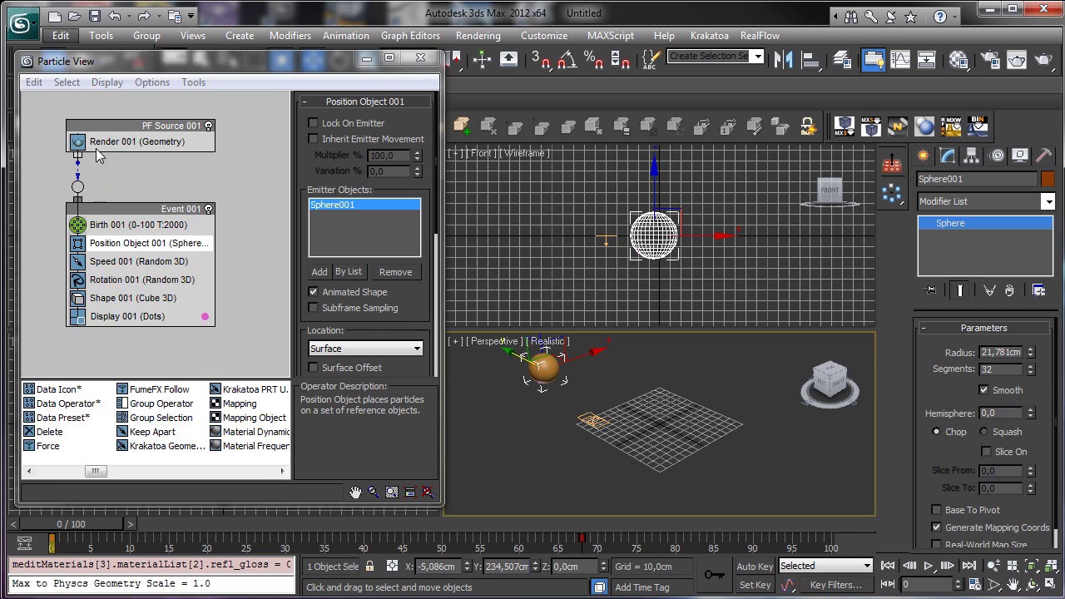
{"action": "left_click", "coordinate": [61, 35]}
{"action": "left_click", "coordinate": [86, 159]}
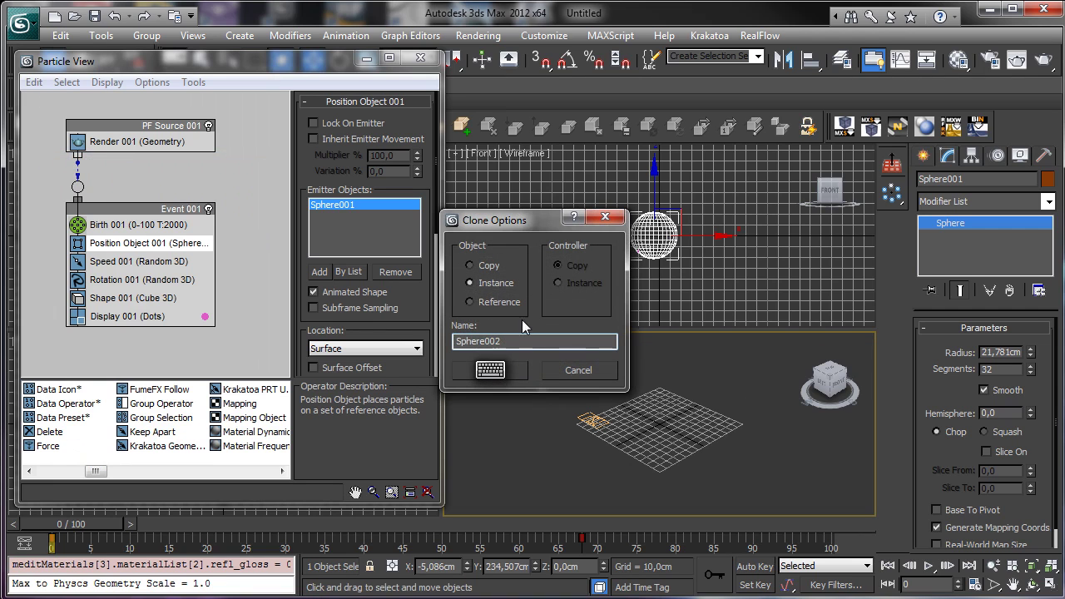
{"action": "left_click", "coordinate": [512, 366]}
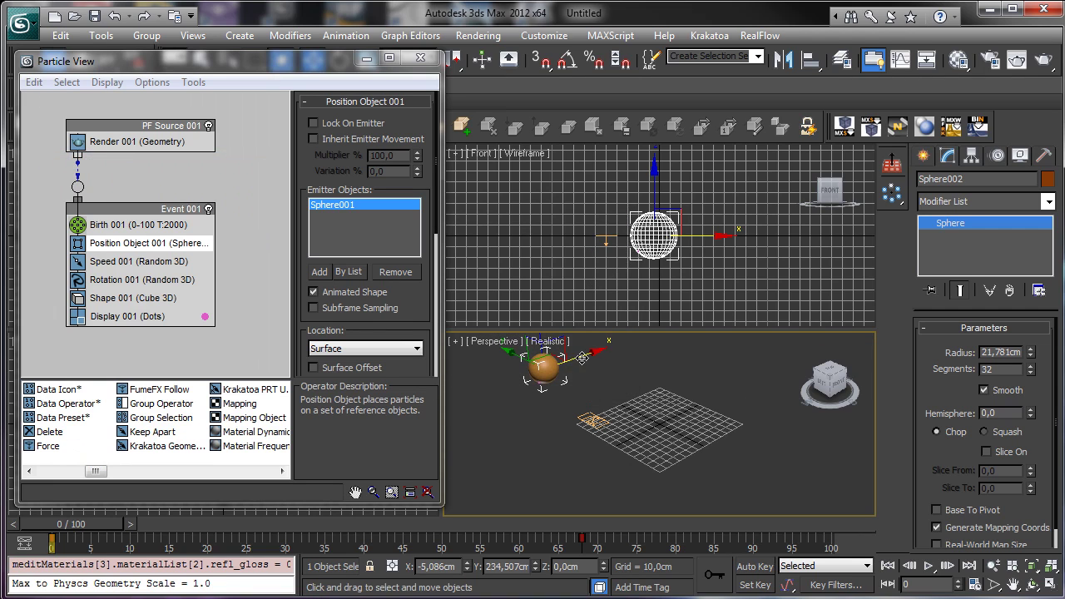
{"action": "left_click_drag", "start_coordinate": [583, 358], "coordinate": [633, 355]}
{"action": "left_click", "coordinate": [539, 369]}
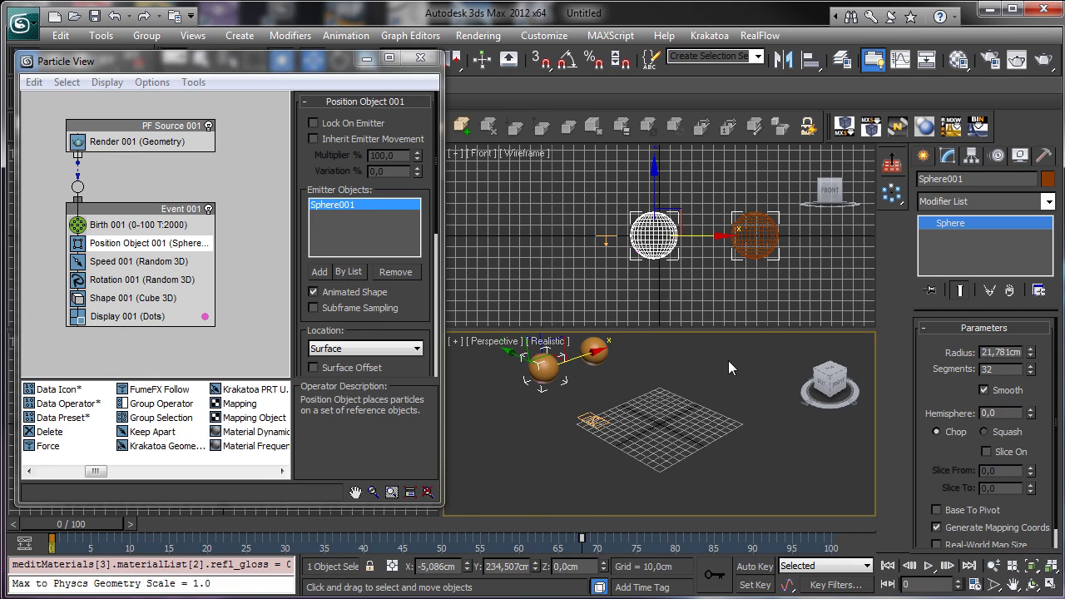
{"action": "mouse_move", "coordinate": [94, 518]}
{"action": "left_mouse_down"}
{"action": "mouse_move", "coordinate": [367, 516]}
{"action": "mouse_move", "coordinate": [75, 523]}
{"action": "left_mouse_up"}
{"action": "key", "text": "w"}
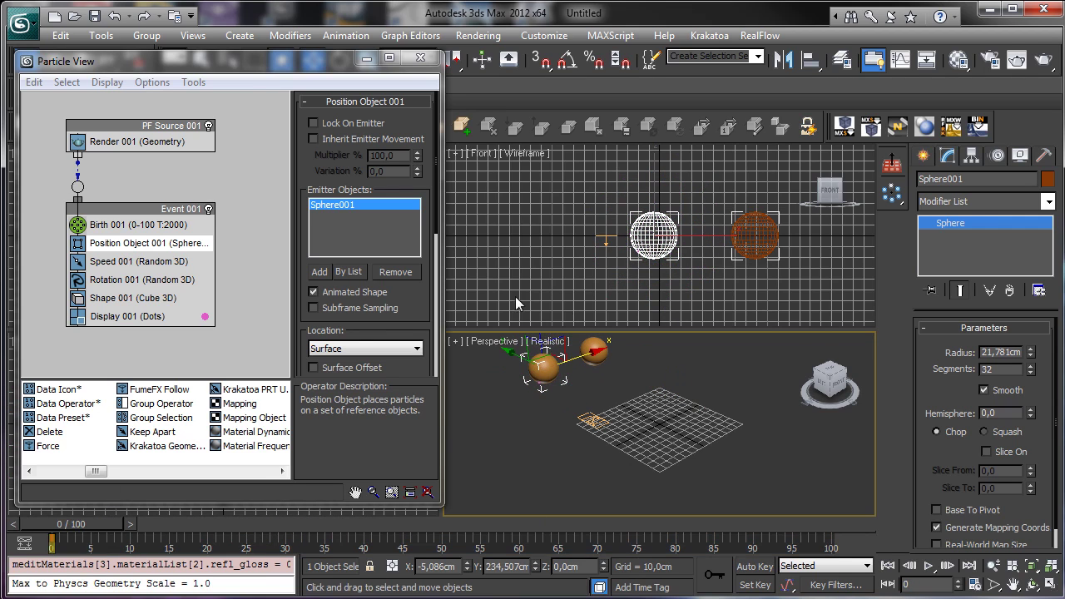
Step: Set the Birth operator's particle amount to 200000 and preview the emission
{"action": "left_click", "coordinate": [166, 225]}
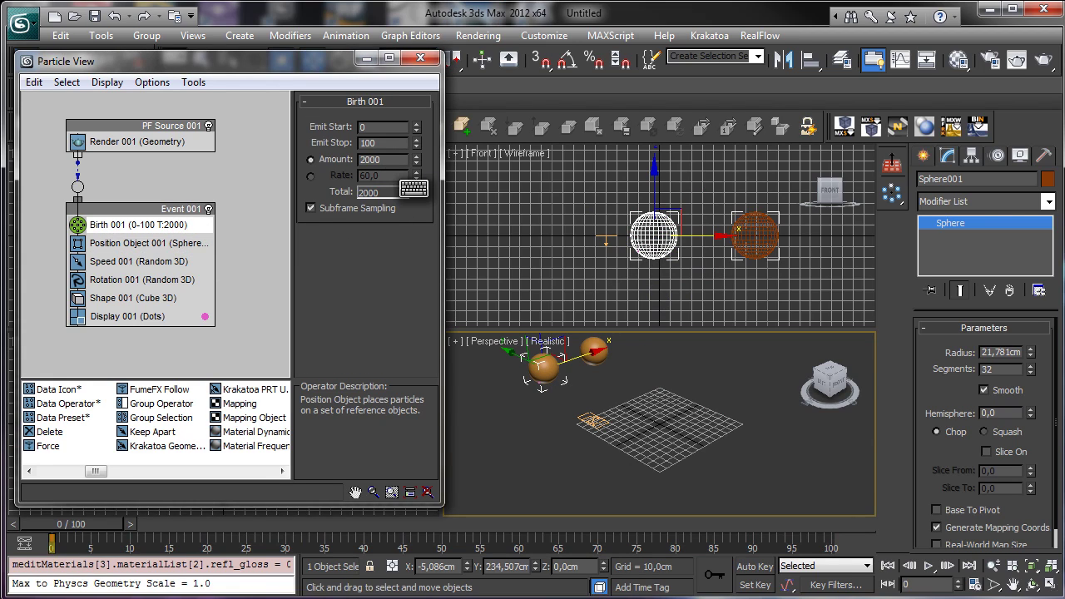
{"action": "type", "text": "00"}
{"action": "key", "text": "Return"}
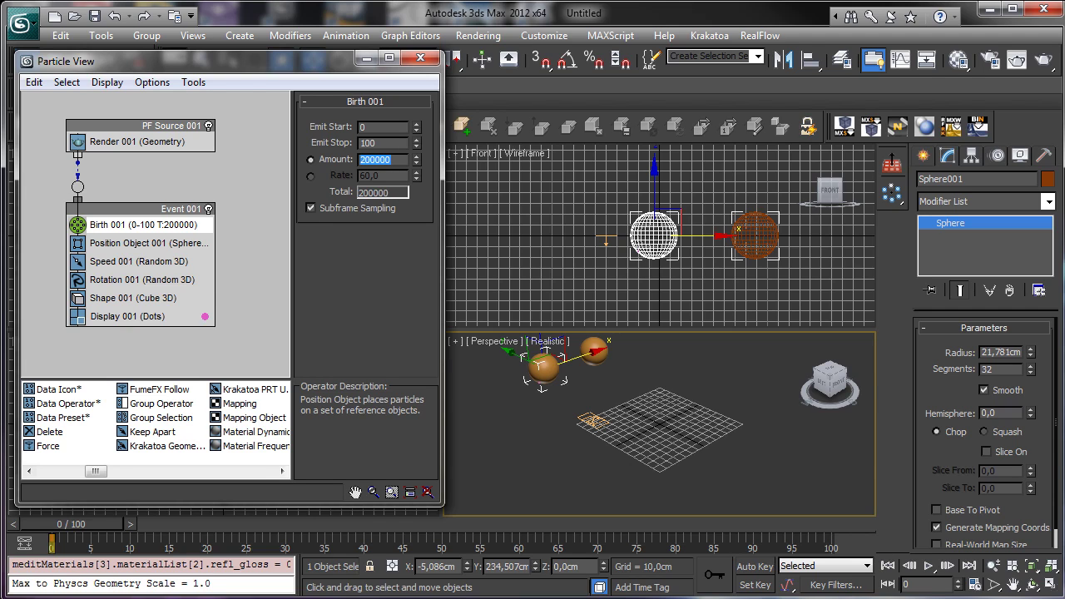
{"action": "left_click_drag", "start_coordinate": [69, 533], "coordinate": [42, 518]}
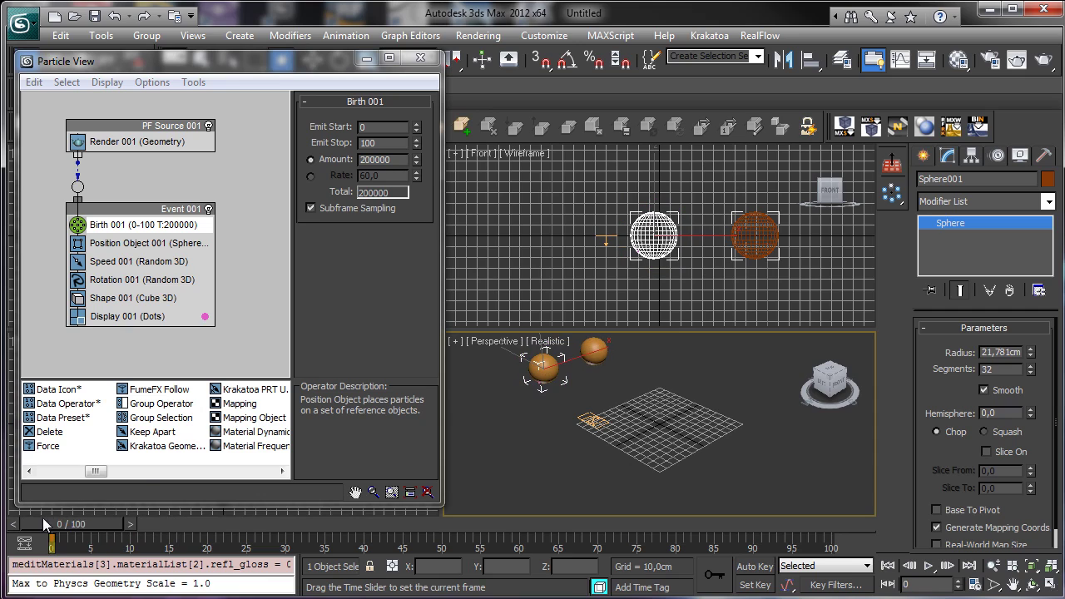
Step: Set the Birth operator's particle amount to 20000, review the Position Object settings, and preview the emission
{"action": "left_click", "coordinate": [138, 244]}
{"action": "left_click", "coordinate": [203, 225]}
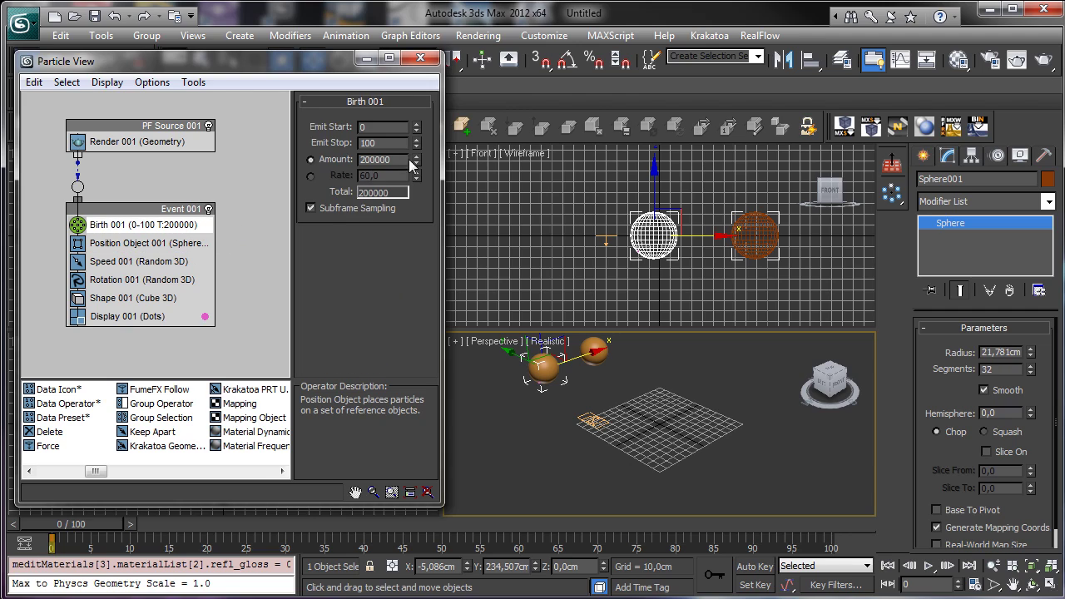
{"action": "key", "text": "BackSpace"}
{"action": "key", "text": "Return"}
{"action": "left_click", "coordinate": [150, 243]}
{"action": "scroll", "coordinate": [371, 284], "scroll_direction": "down", "scroll_amount": 3}
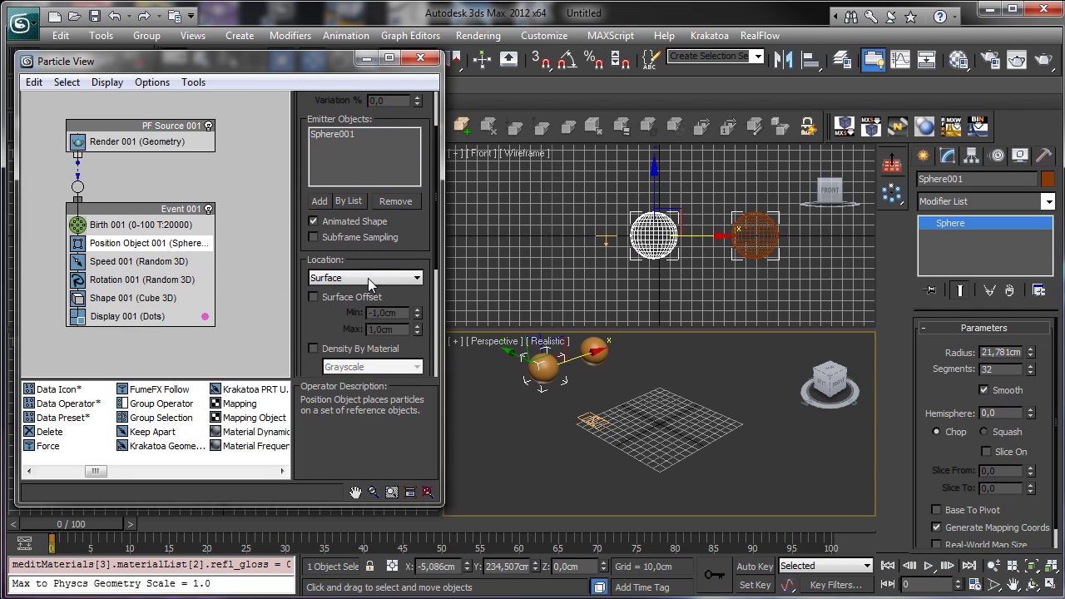
{"action": "scroll", "coordinate": [409, 257], "scroll_direction": "down", "scroll_amount": 3}
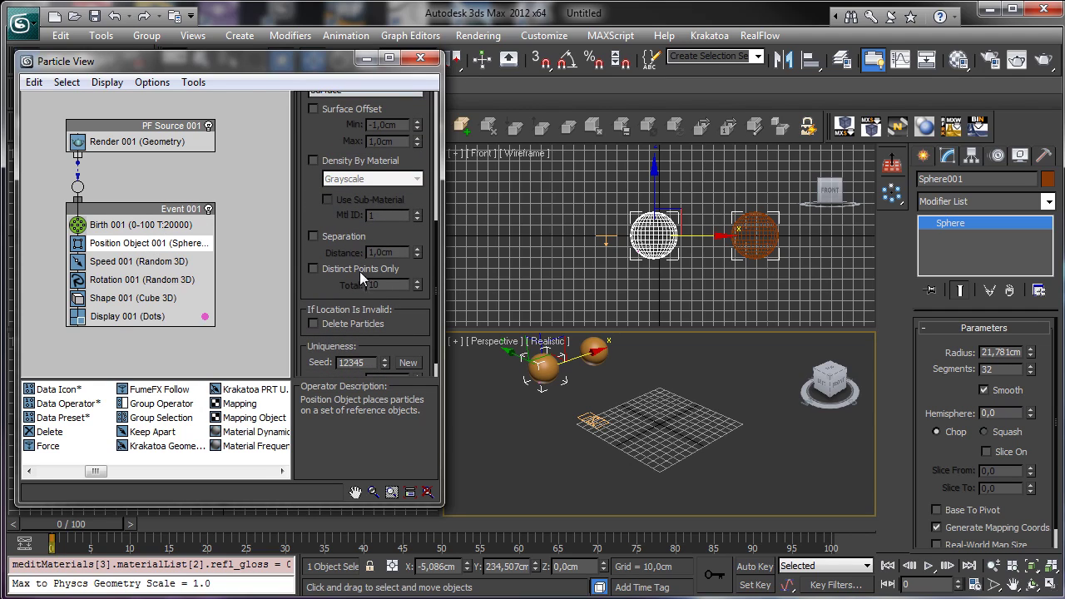
{"action": "left_click_drag", "start_coordinate": [83, 524], "coordinate": [146, 523]}
{"action": "left_click_drag", "start_coordinate": [22, 517], "coordinate": [23, 518]}
Step: Set the Speed operator's variation to 0 cm and preview the particle motion over the timeline
{"action": "left_click", "coordinate": [139, 261]}
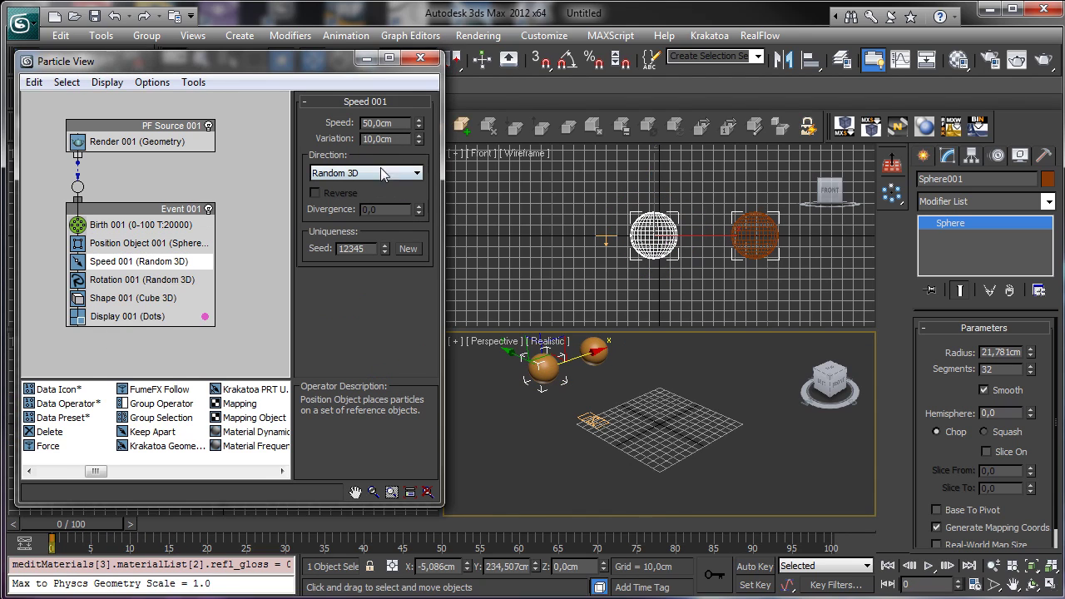
{"action": "double_click", "coordinate": [398, 139]}
{"action": "type", "text": "0"}
{"action": "key", "text": "Return"}
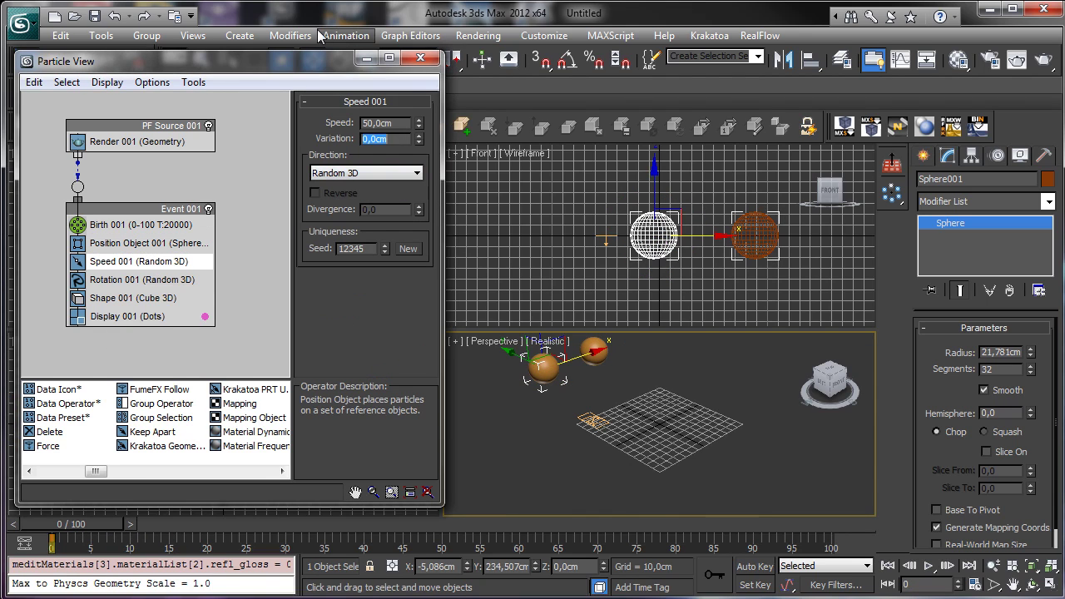
{"action": "mouse_move", "coordinate": [116, 524]}
{"action": "left_mouse_down"}
{"action": "mouse_move", "coordinate": [259, 522]}
{"action": "mouse_move", "coordinate": [111, 522]}
{"action": "left_mouse_up"}
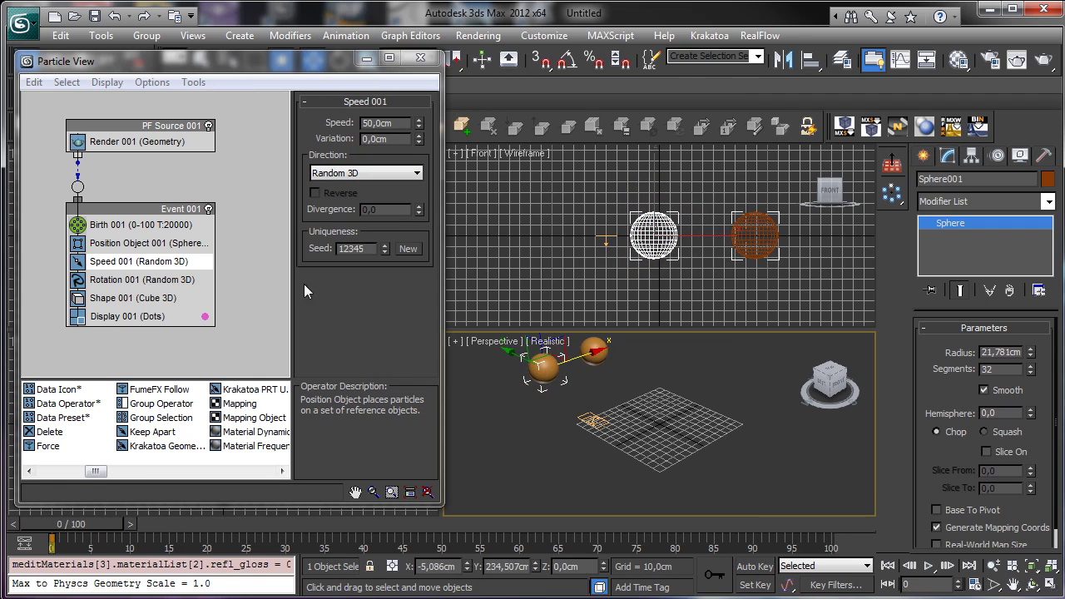
Step: Set the Speed operator's direction to Random Horizontal and preview the particle motion
{"action": "left_click", "coordinate": [361, 172]}
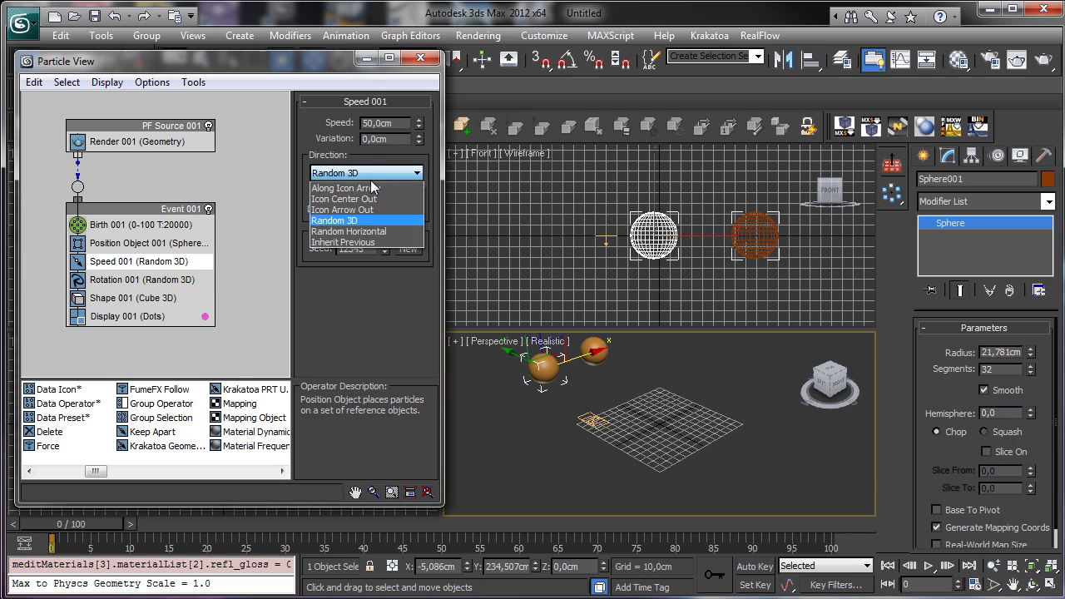
{"action": "left_click", "coordinate": [379, 231]}
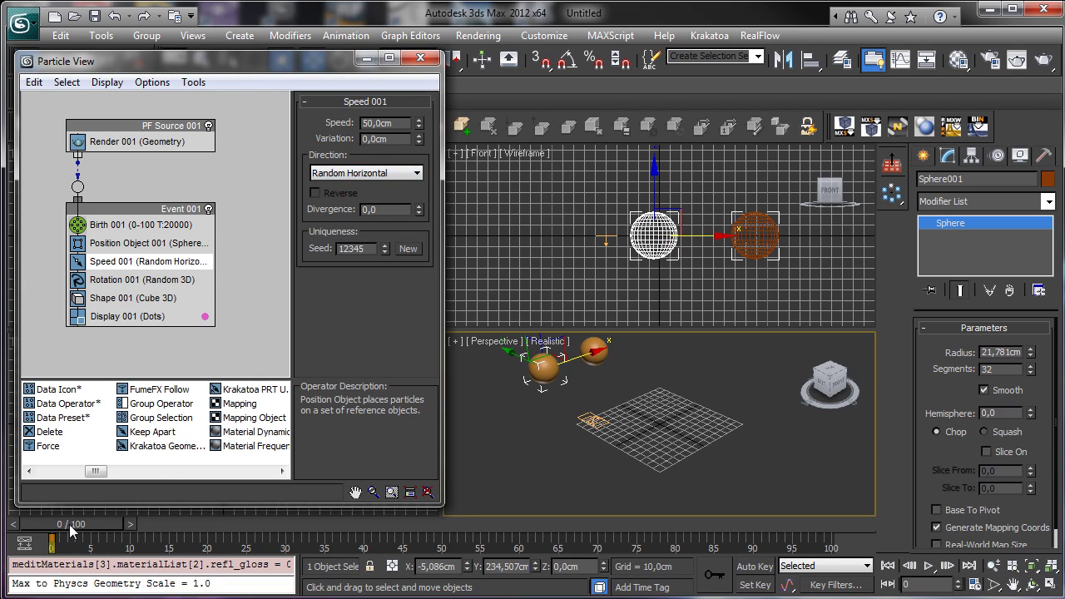
{"action": "mouse_move", "coordinate": [71, 526]}
{"action": "left_mouse_down"}
{"action": "mouse_move", "coordinate": [251, 498]}
{"action": "mouse_move", "coordinate": [74, 524]}
{"action": "left_mouse_up"}
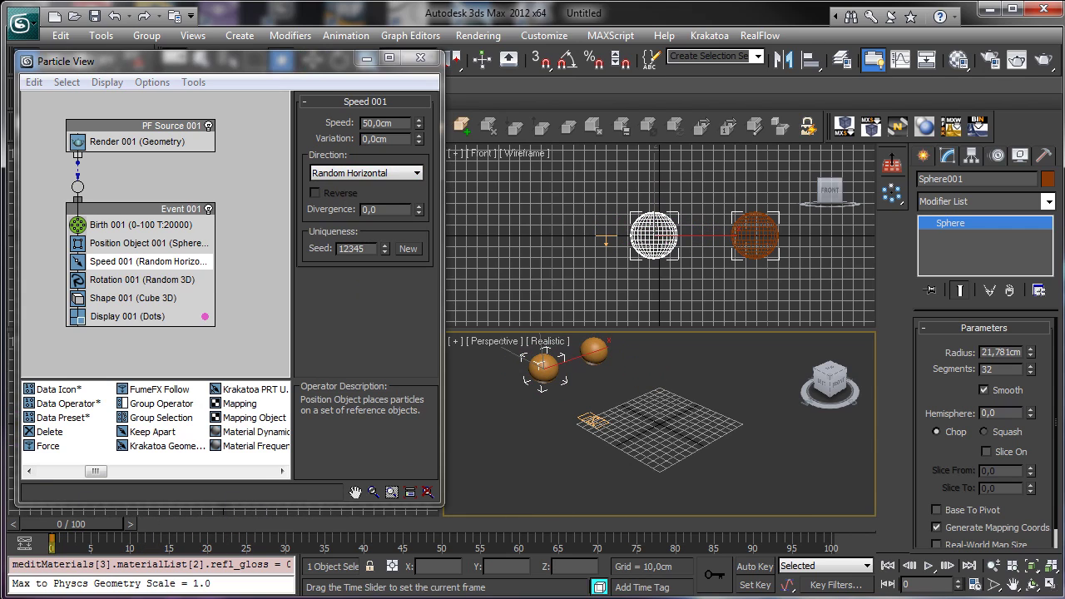
{"action": "key", "text": "w"}
Step: Set the Speed operator's direction to Along Icon Arrow, preview the particle motion, and close Particle View
{"action": "left_click", "coordinate": [399, 174]}
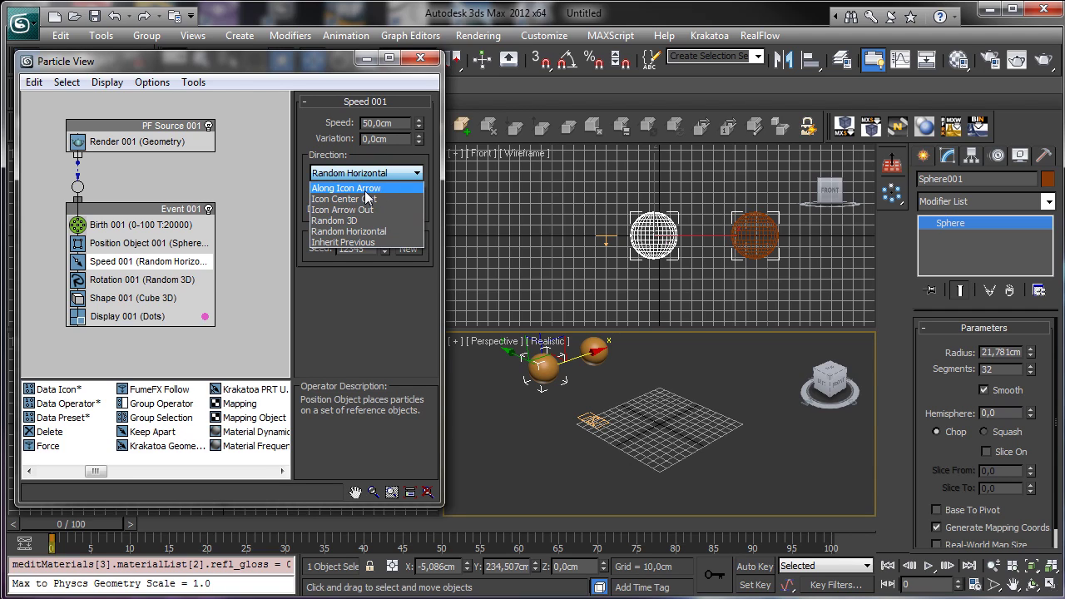
{"action": "left_click", "coordinate": [372, 189]}
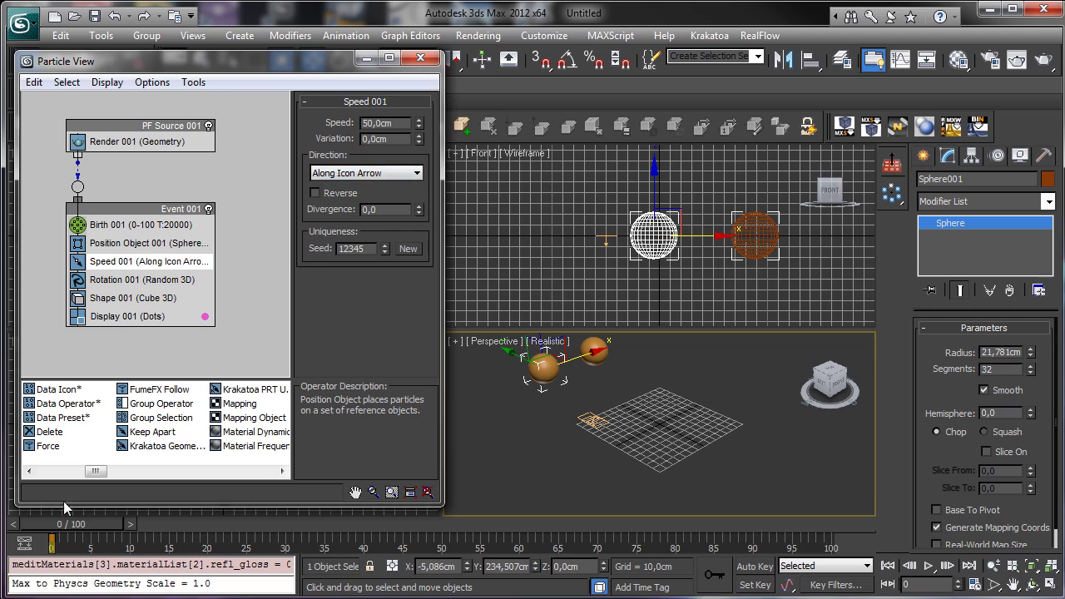
{"action": "left_click_drag", "start_coordinate": [73, 524], "coordinate": [38, 441]}
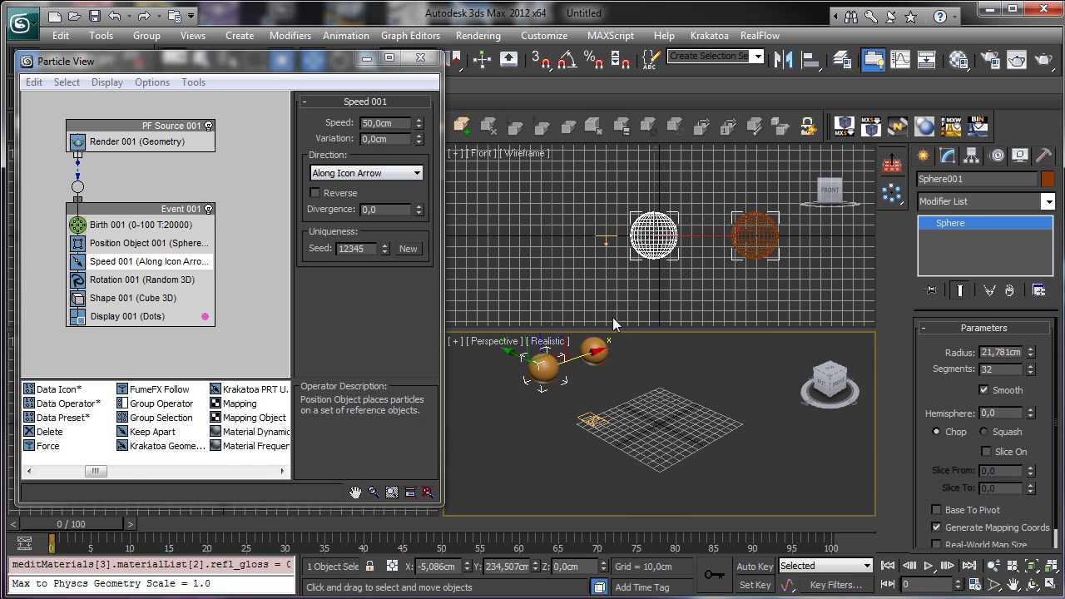
{"action": "left_click", "coordinate": [420, 58]}
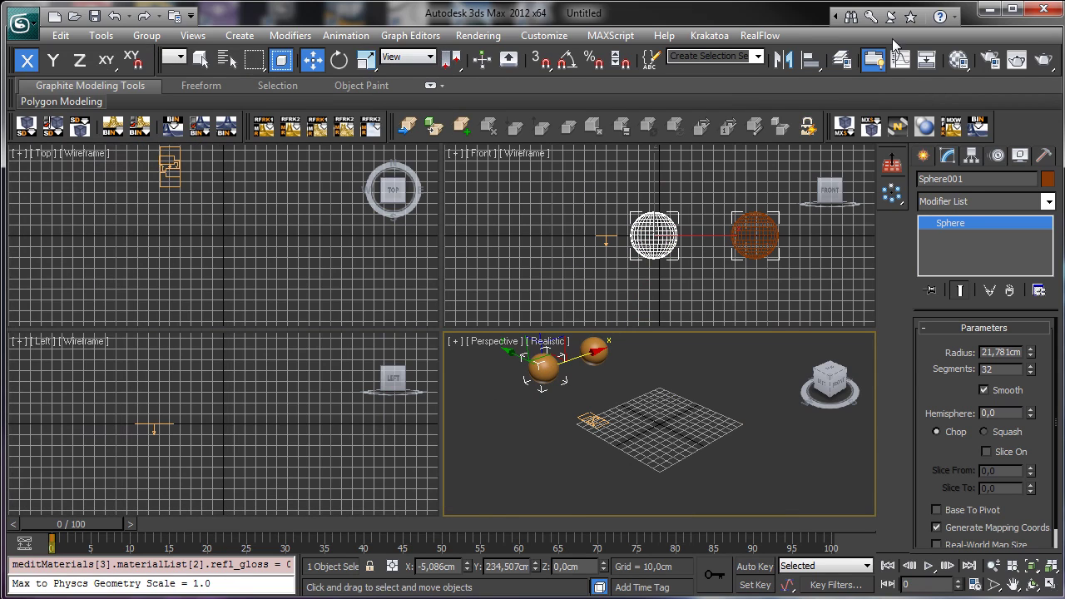
Step: Open the Krakatoa controls from the render setup and set the render mode to Save Particles To File Sequence
{"action": "left_click", "coordinate": [990, 60]}
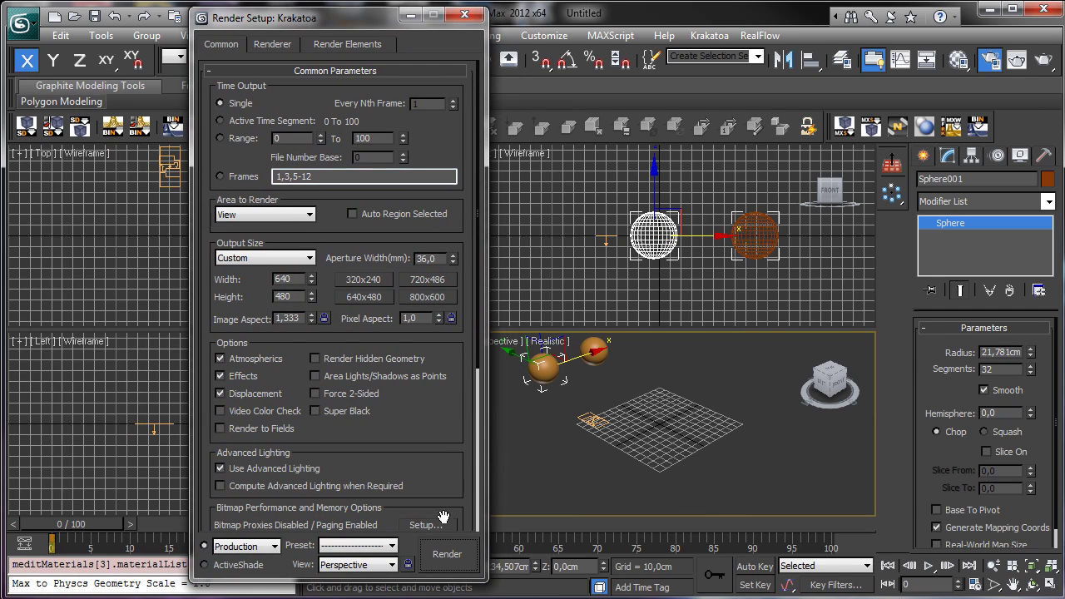
{"action": "left_click", "coordinate": [273, 47]}
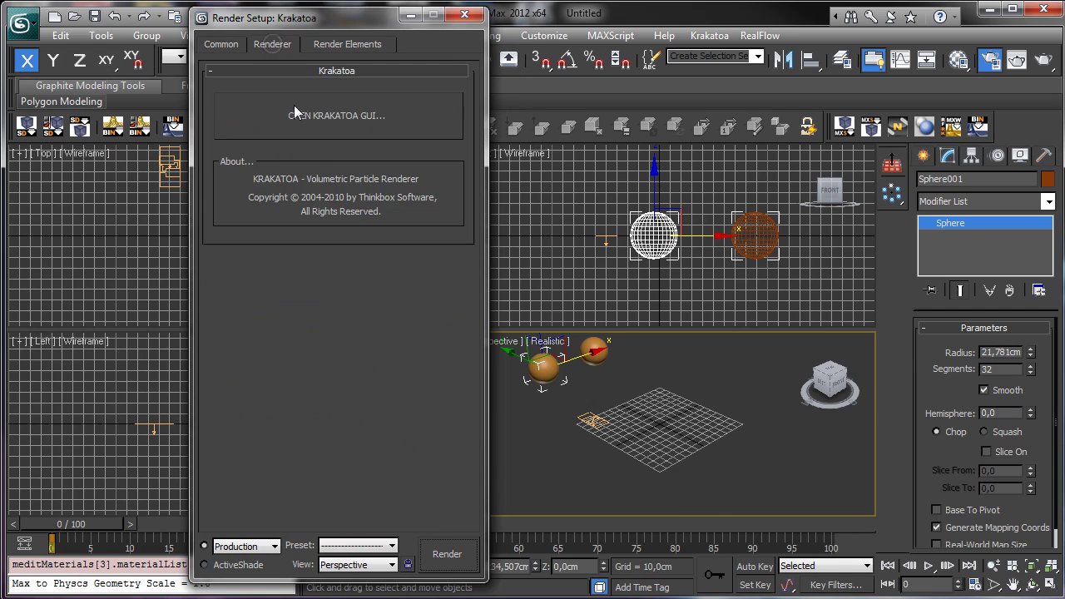
{"action": "left_click", "coordinate": [320, 124]}
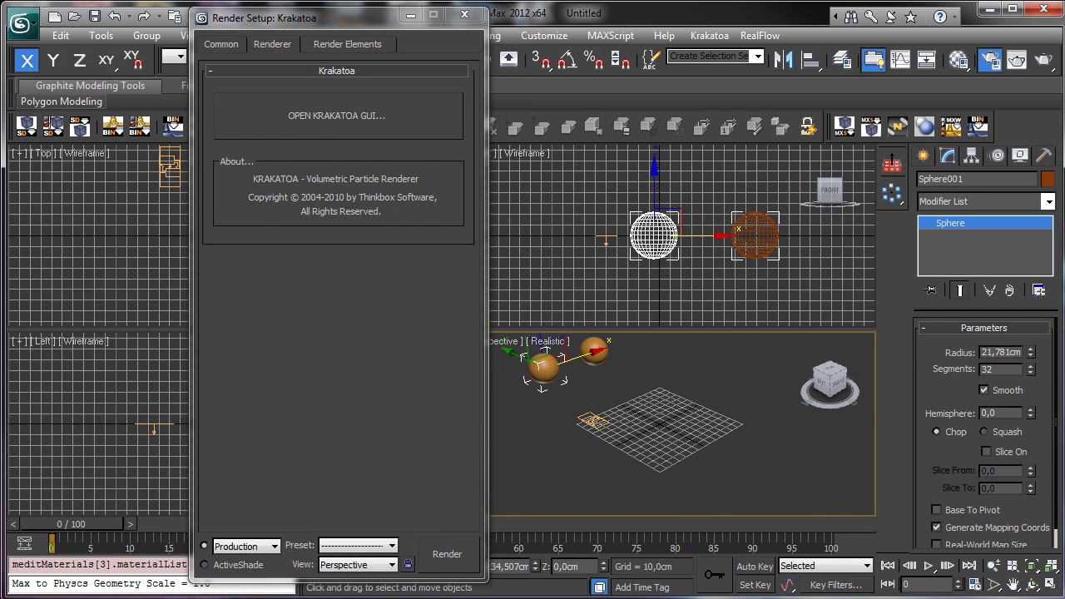
{"action": "left_click_drag", "start_coordinate": [327, 20], "coordinate": [680, 23]}
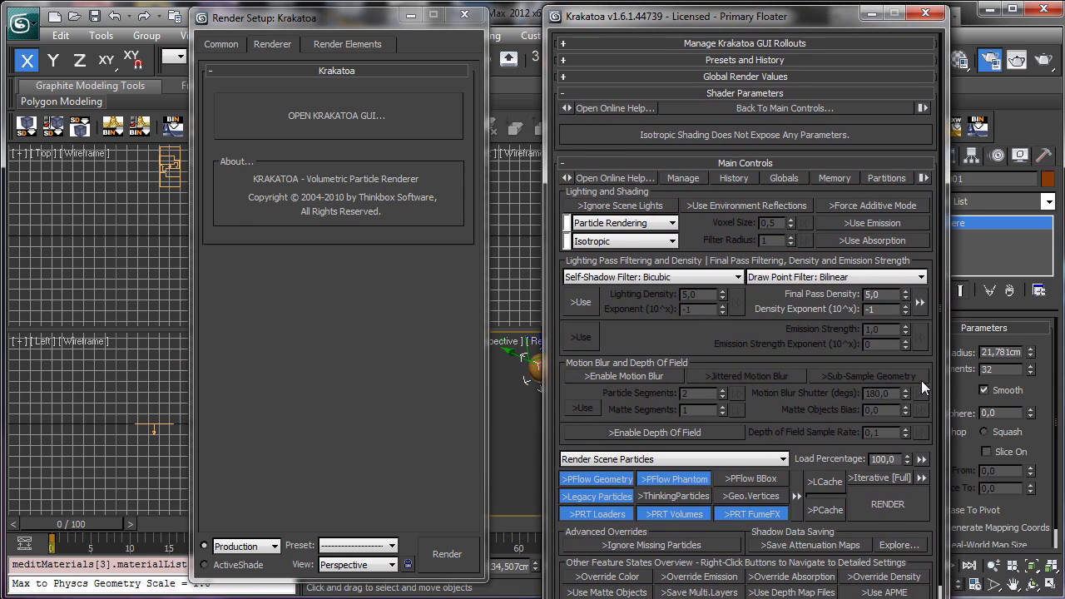
{"action": "scroll", "coordinate": [727, 344], "scroll_direction": "down", "scroll_amount": 3}
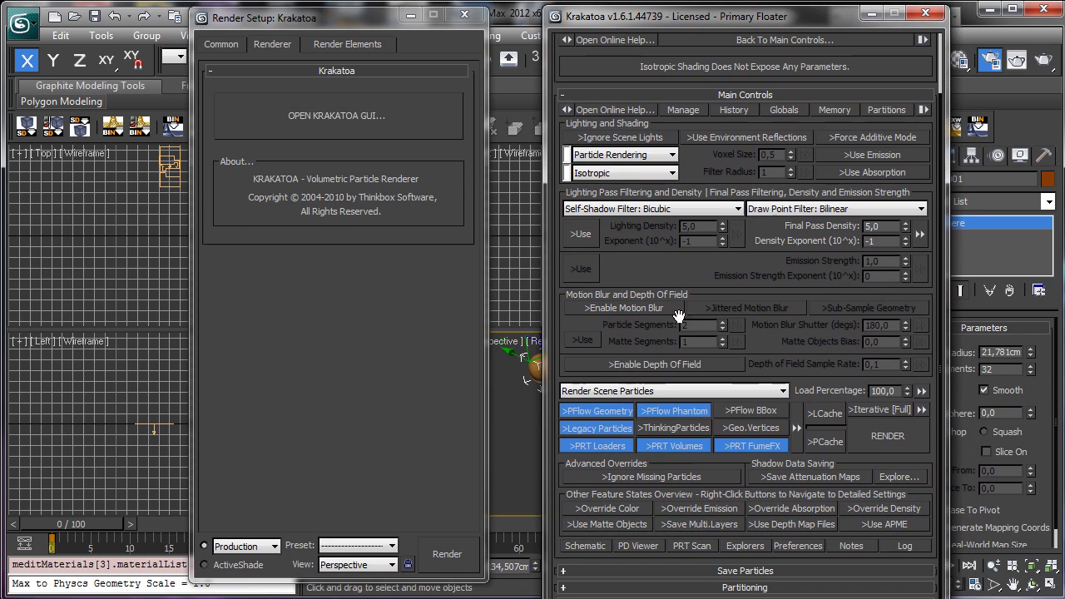
{"action": "left_click", "coordinate": [677, 392]}
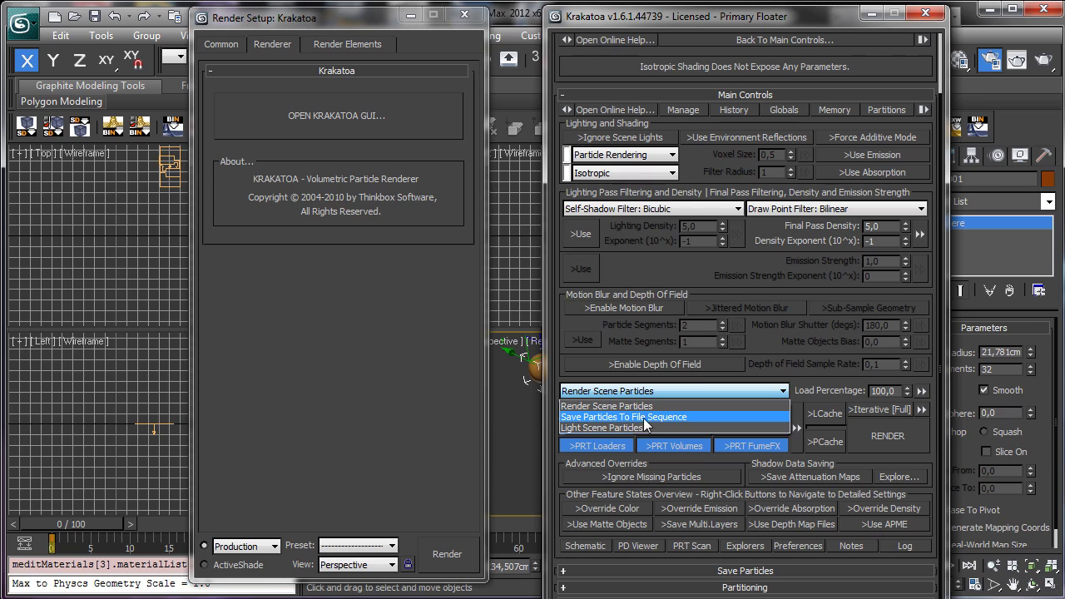
{"action": "left_click", "coordinate": [673, 417]}
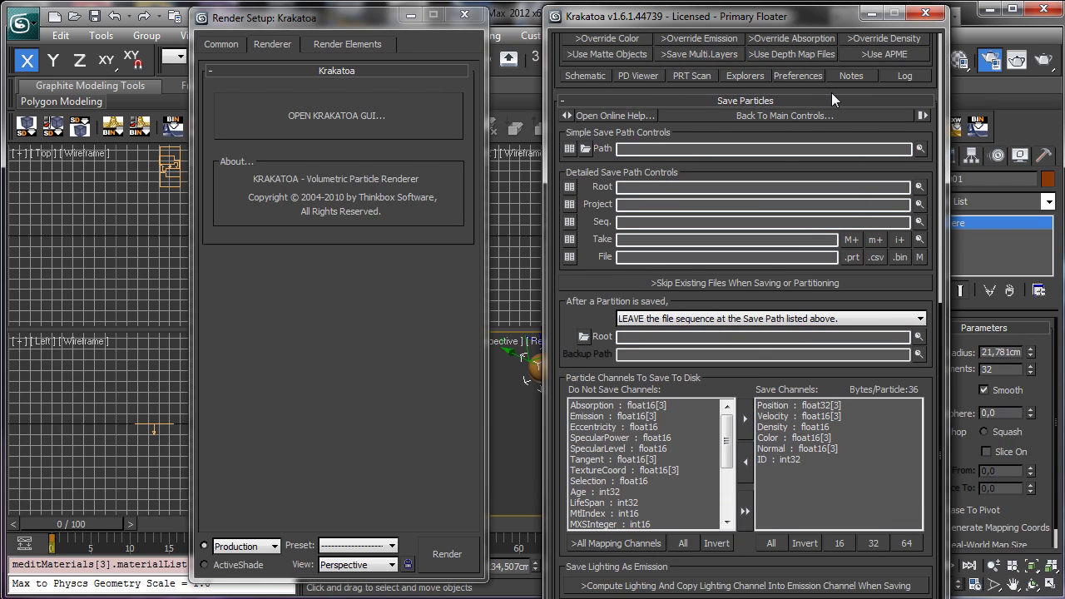
Step: Set the particle save path to E:\CGCookie temp\a with the file name particles_ in Thinkbox PRT format
{"action": "left_click", "coordinate": [590, 150]}
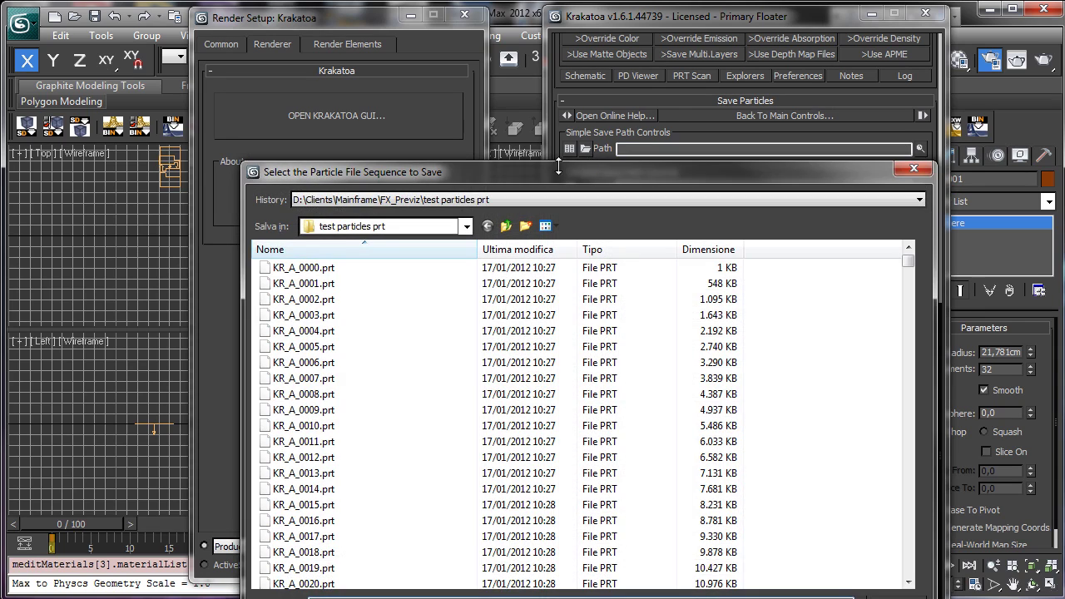
{"action": "left_click", "coordinate": [393, 228]}
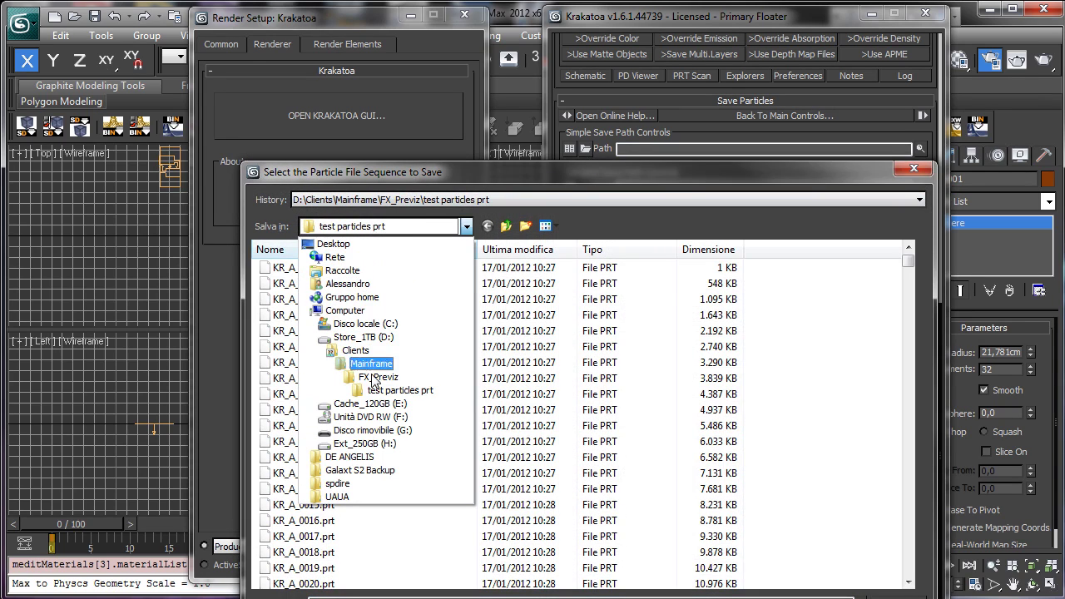
{"action": "left_click", "coordinate": [376, 405]}
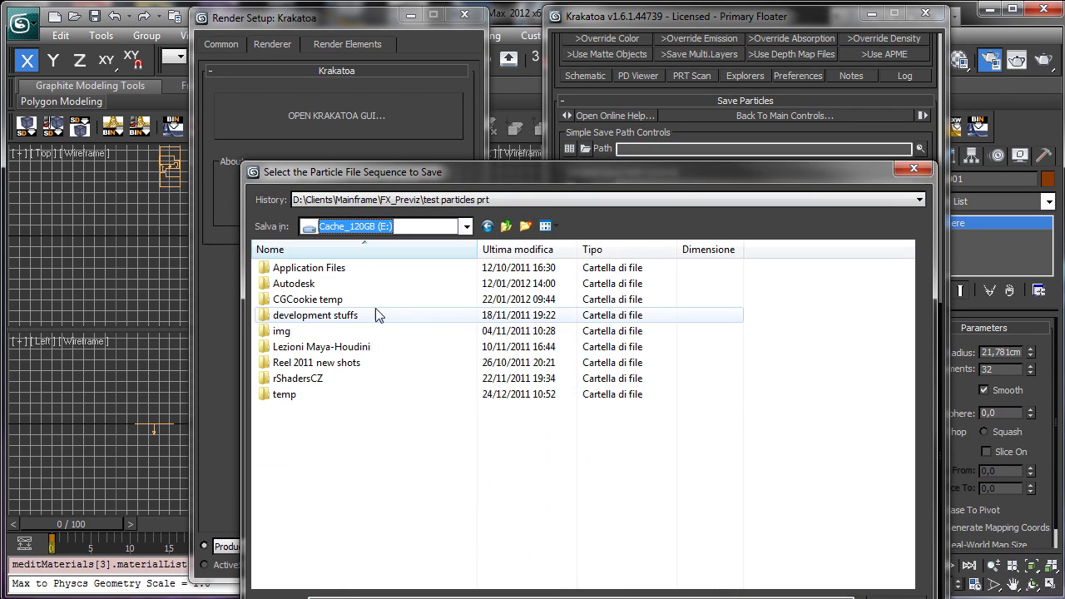
{"action": "double_click", "coordinate": [331, 301]}
{"action": "left_click", "coordinate": [292, 284]}
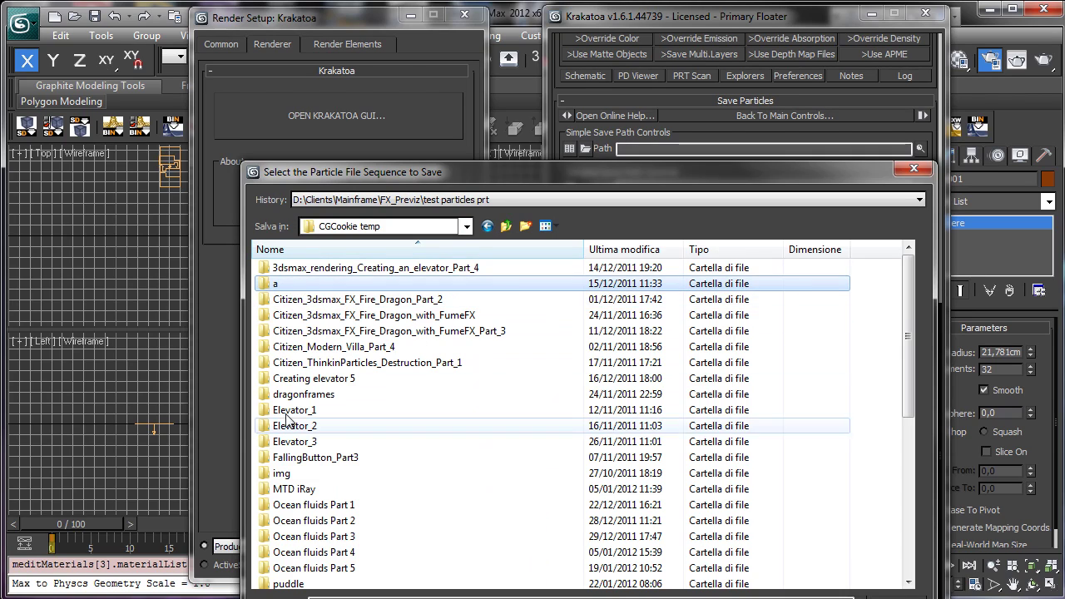
{"action": "key", "text": "Return"}
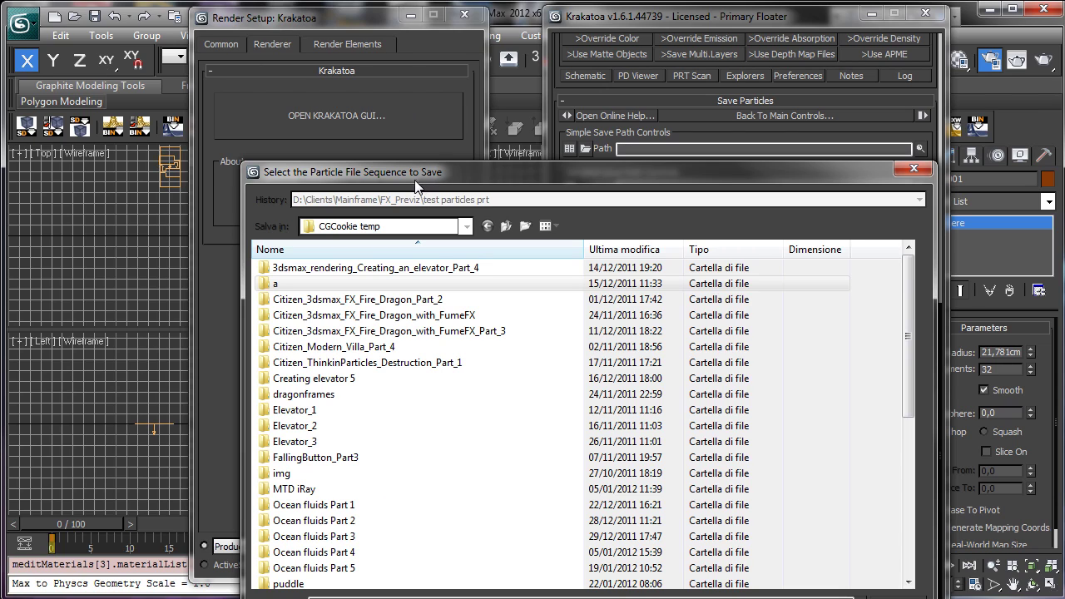
{"action": "left_click_drag", "start_coordinate": [408, 185], "coordinate": [397, 97]}
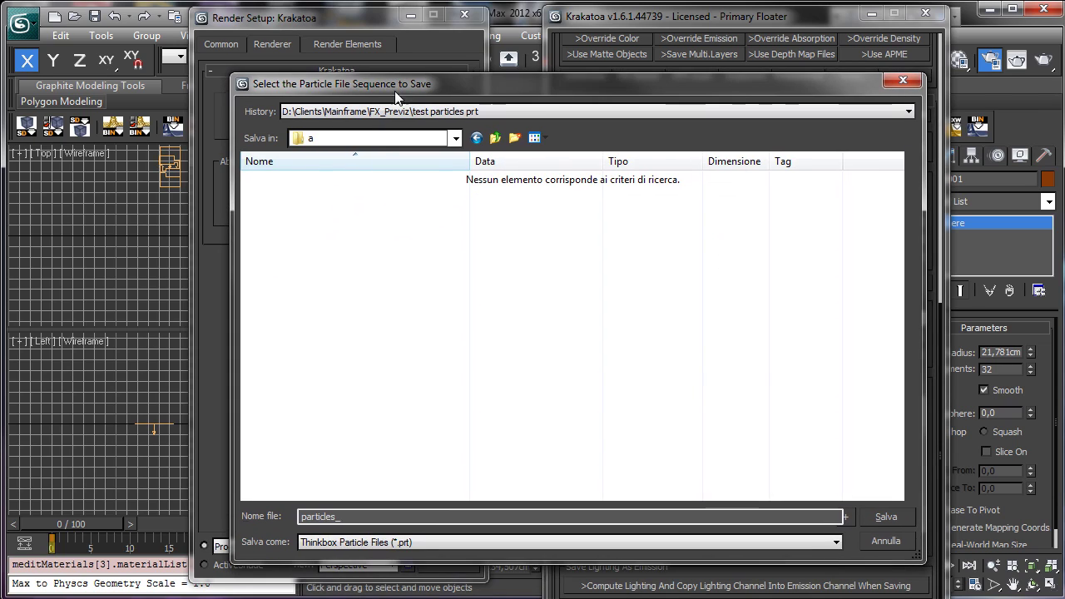
{"action": "left_click", "coordinate": [885, 517]}
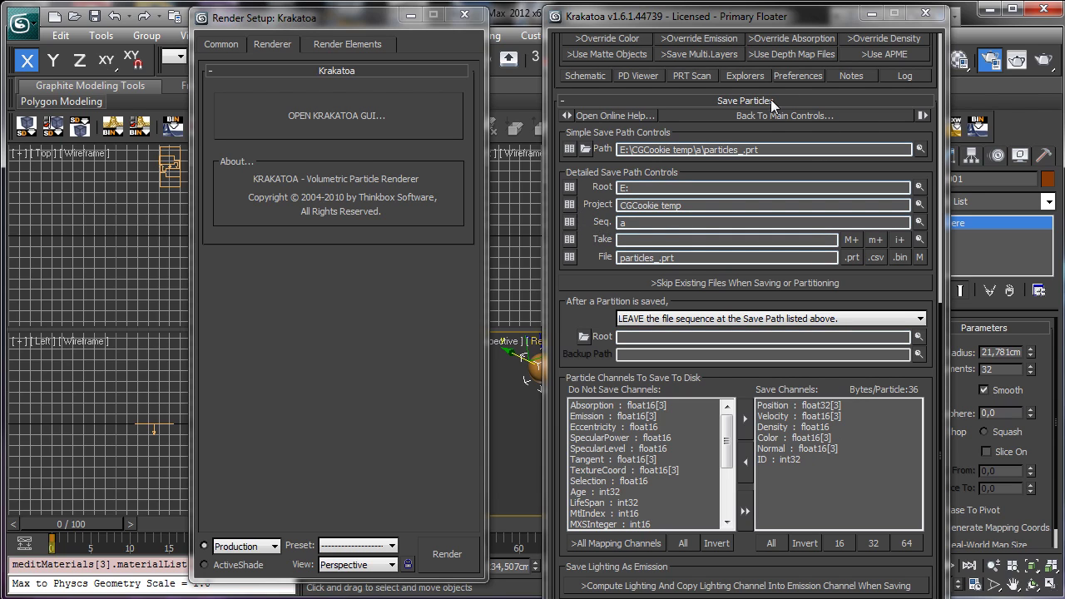
Step: Run Krakatoa's Save Particles operation to write particles_.prt and confirm saving with the listed channels
{"action": "scroll", "coordinate": [680, 133], "scroll_direction": "up", "scroll_amount": 5}
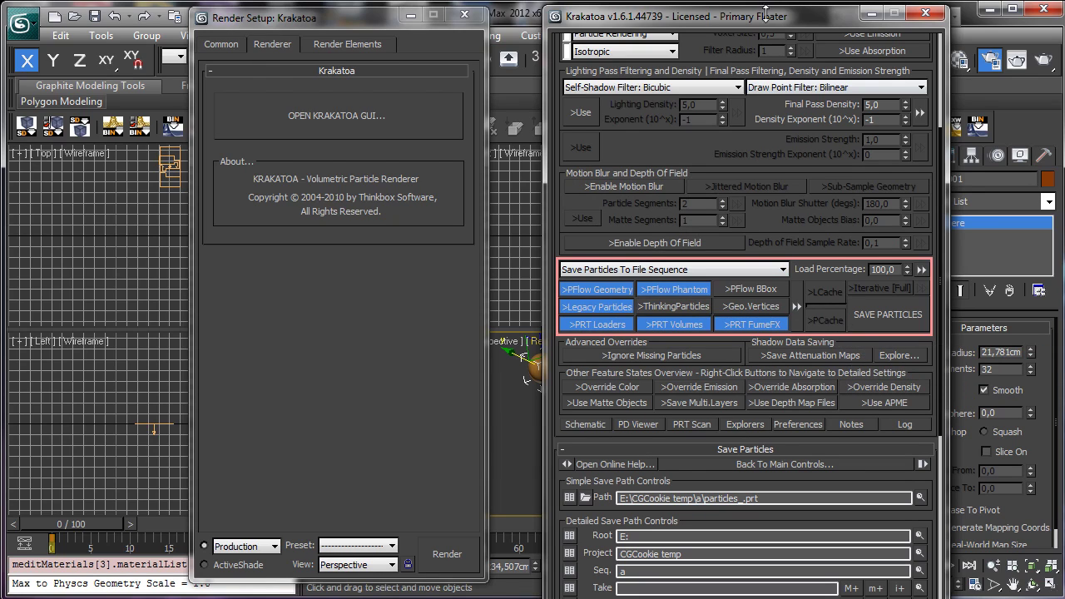
{"action": "left_click_drag", "start_coordinate": [763, 25], "coordinate": [239, 27]}
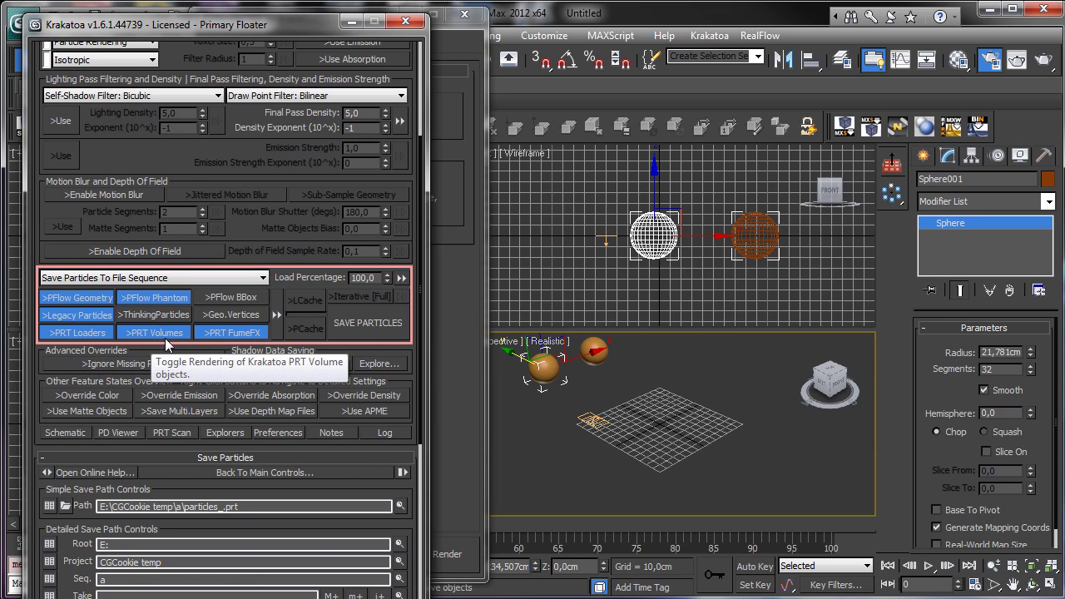
{"action": "left_click", "coordinate": [374, 324]}
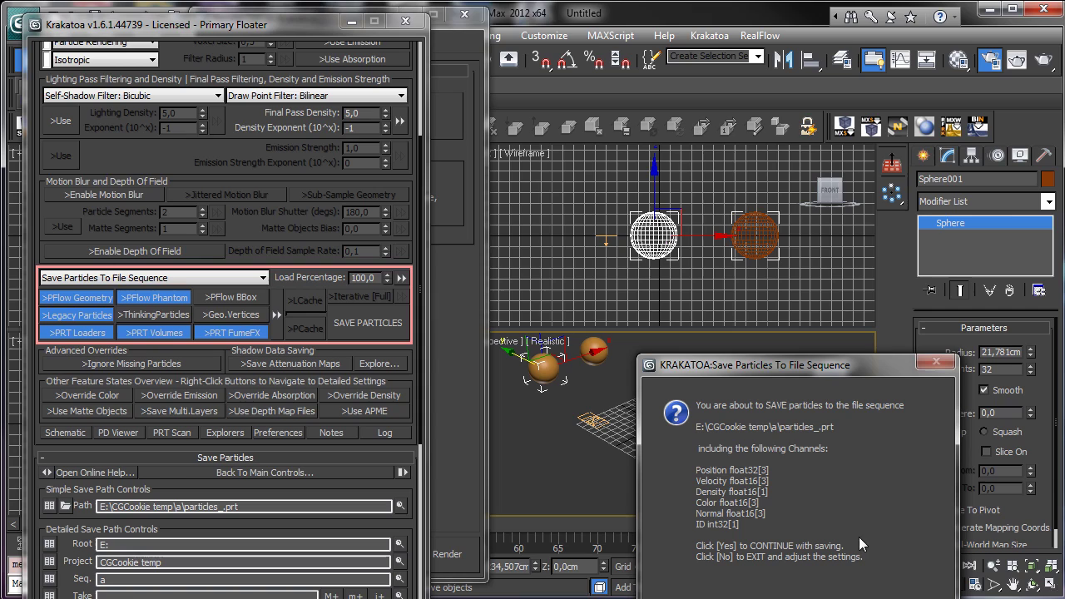
{"action": "left_click_drag", "start_coordinate": [800, 369], "coordinate": [699, 226]}
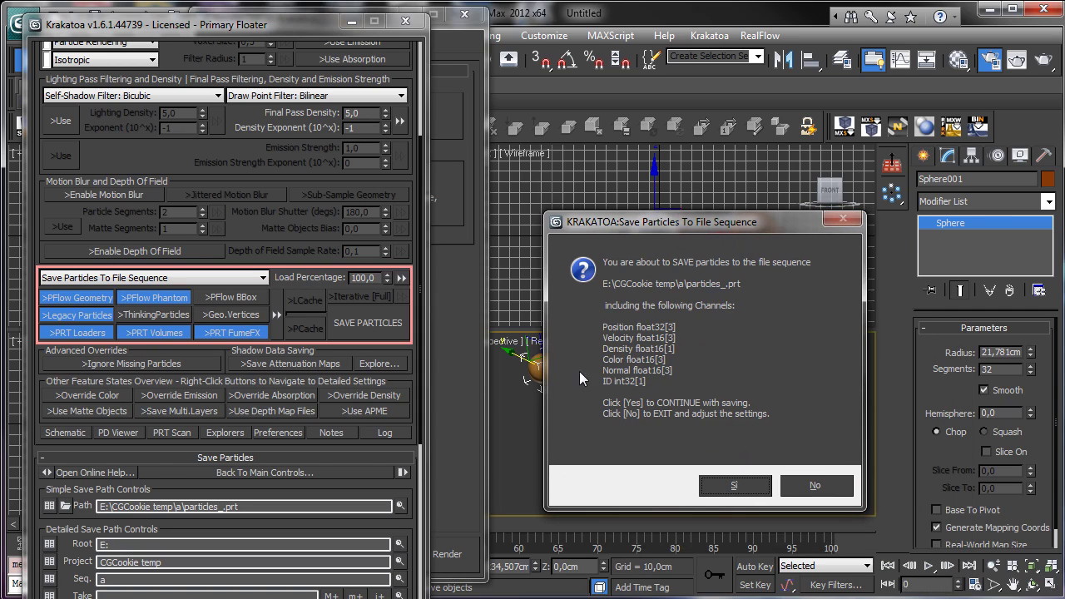
{"action": "left_click", "coordinate": [732, 491]}
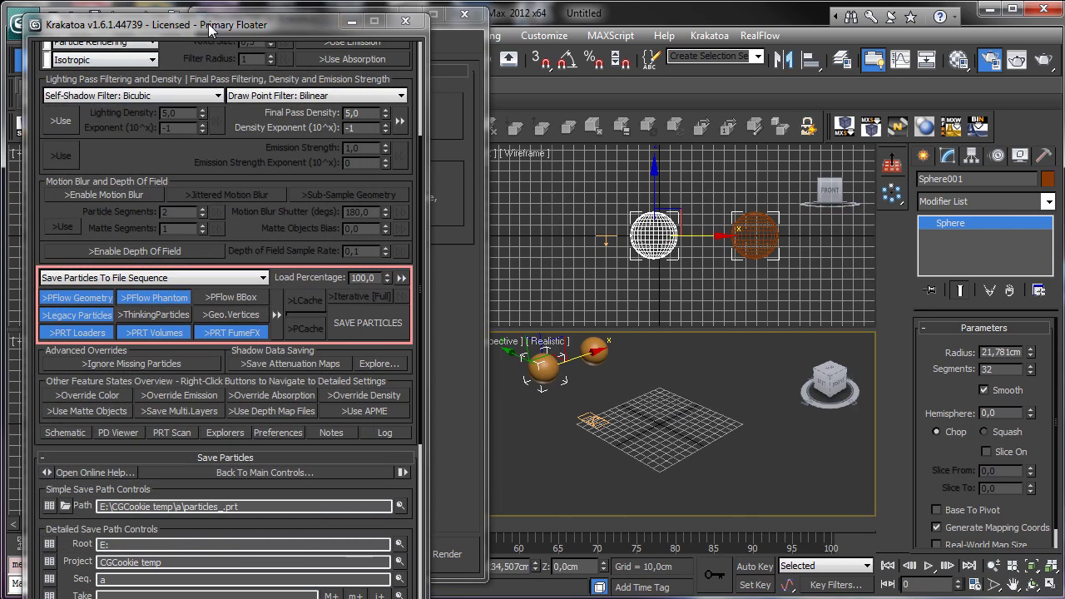
Step: Set the render time output to the active time segment and render the particle sequence, overwriting the existing PRT files
{"action": "left_click_drag", "start_coordinate": [211, 30], "coordinate": [248, 73]}
{"action": "left_click", "coordinate": [248, 36]}
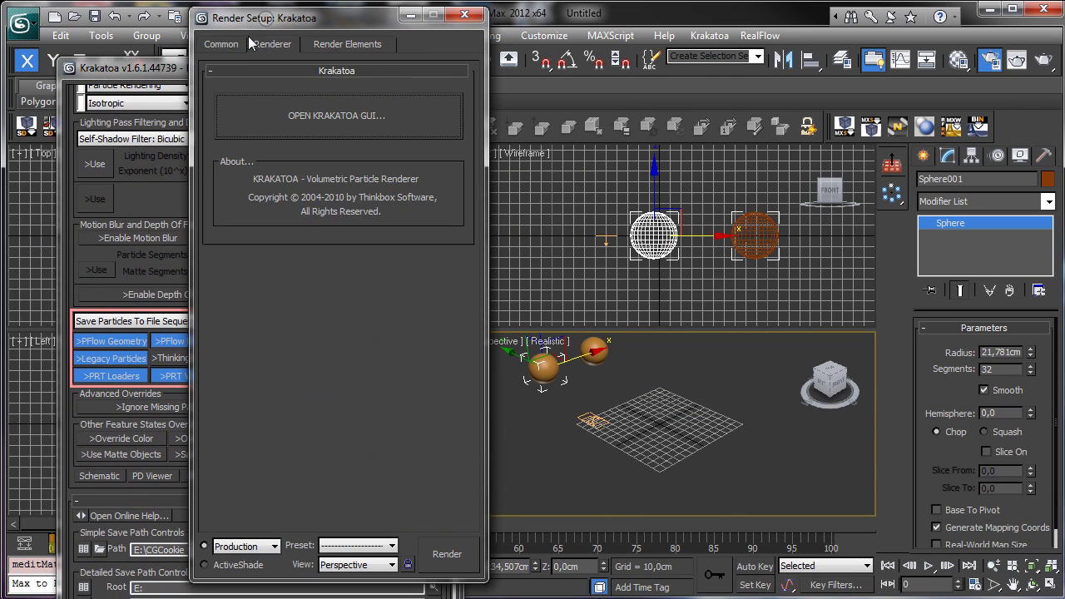
{"action": "left_click", "coordinate": [243, 44]}
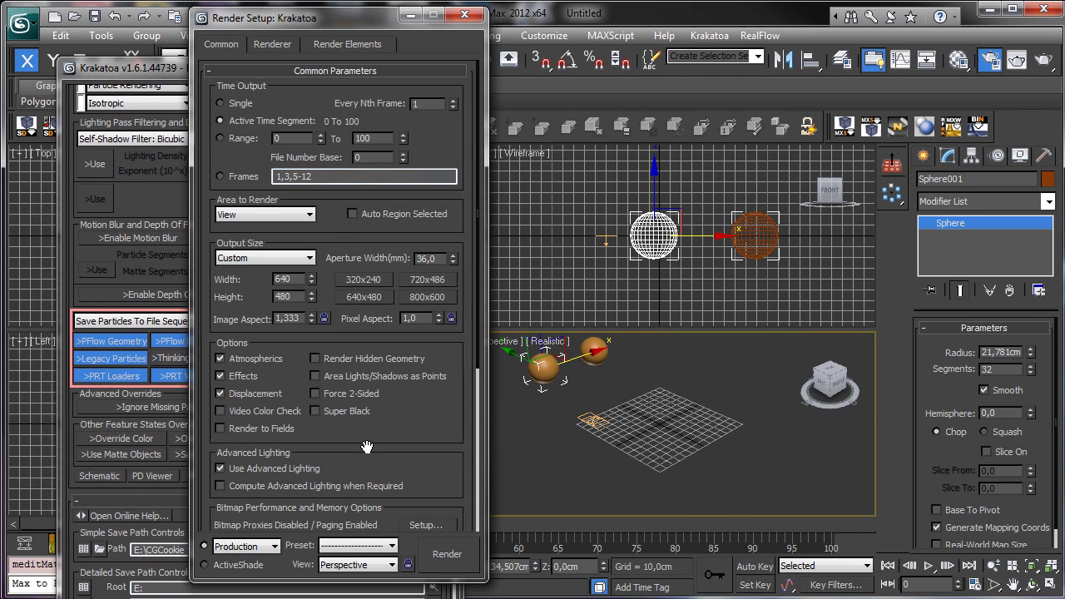
{"action": "left_click_drag", "start_coordinate": [367, 447], "coordinate": [411, 313]}
{"action": "left_click", "coordinate": [446, 554]}
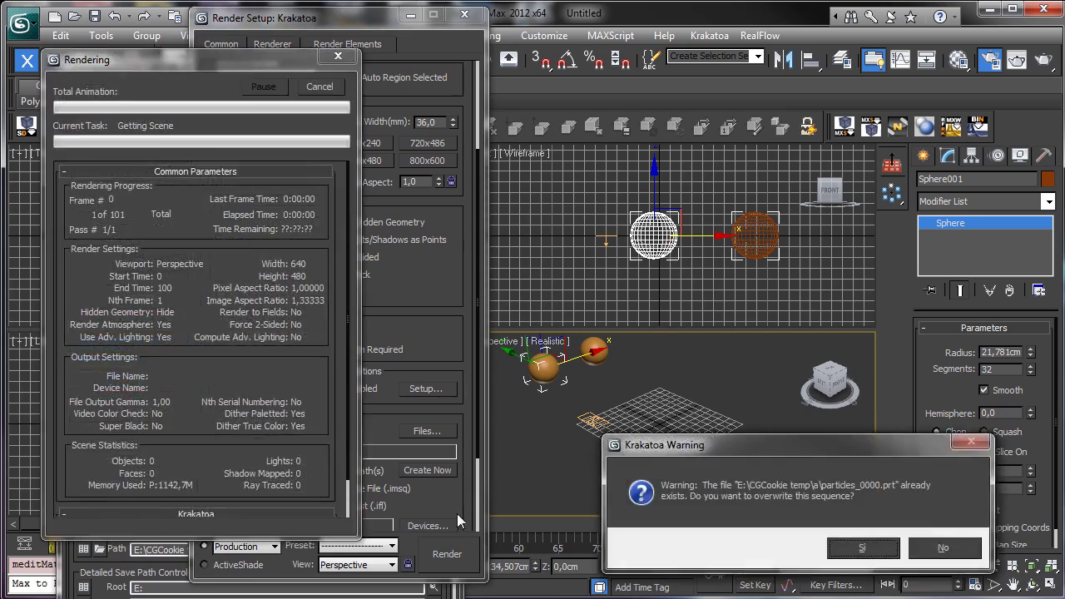
{"action": "key", "text": "Return"}
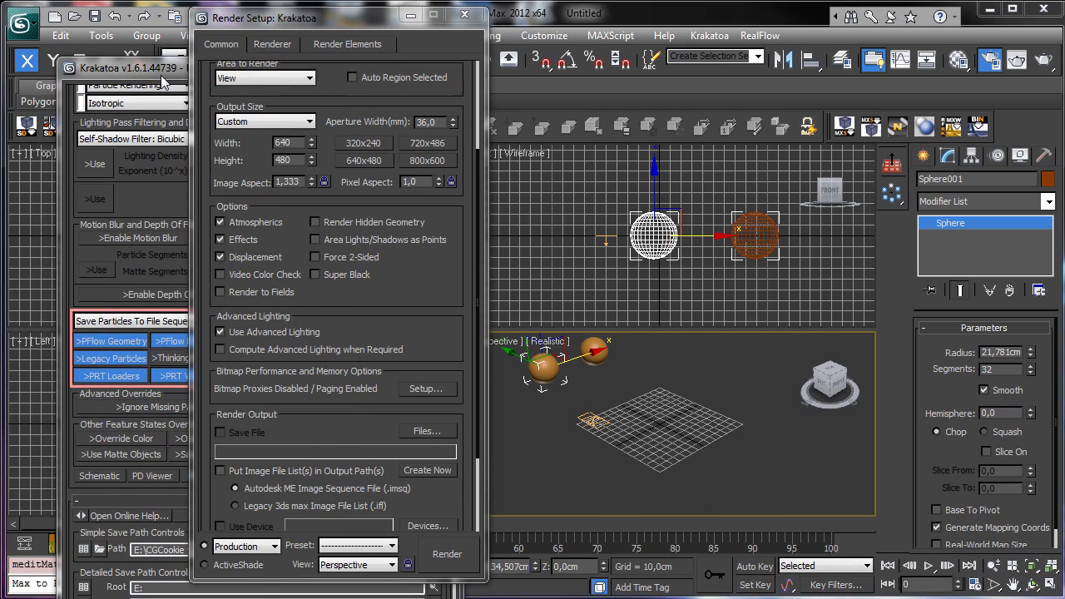
Step: Create a Krakatoa PRT Loader on the grid in the perspective view and load the saved sequence starting at particles_0000.prt
{"action": "left_click_drag", "start_coordinate": [160, 74], "coordinate": [122, 34]}
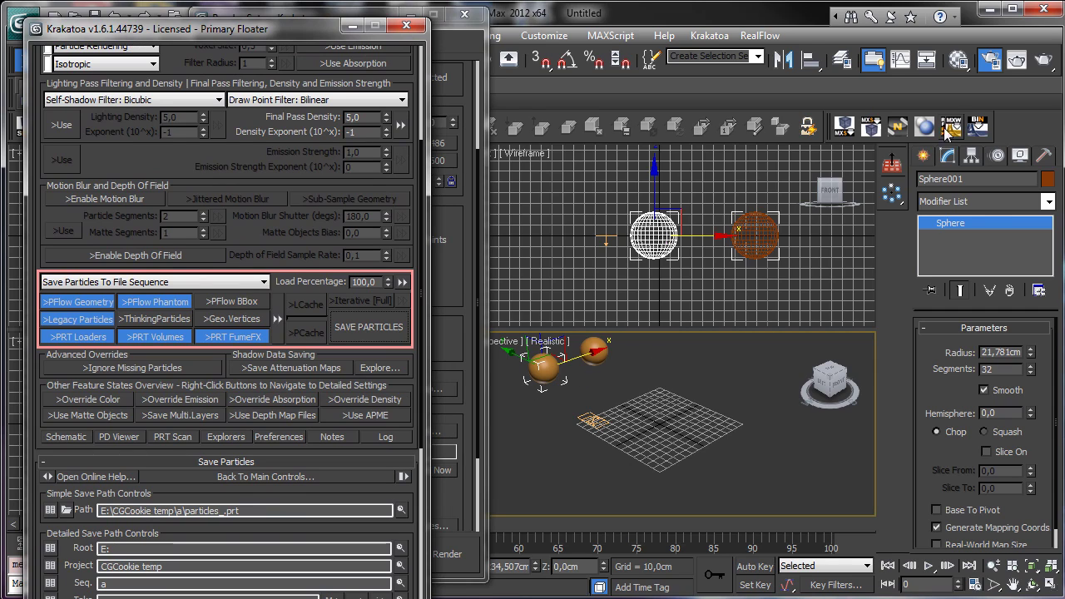
{"action": "left_click", "coordinate": [585, 413]}
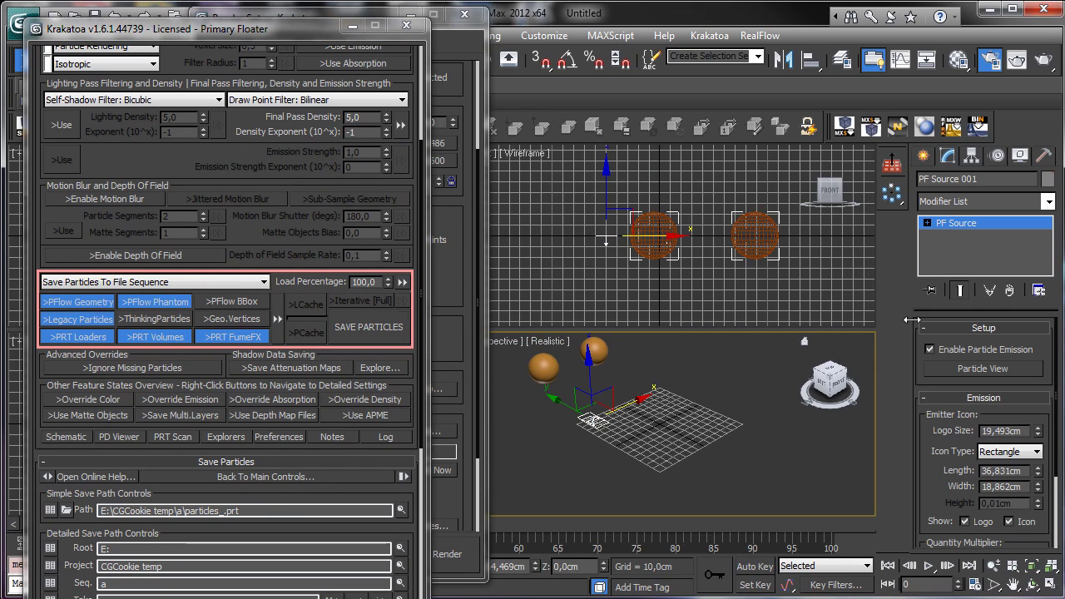
{"action": "left_click", "coordinate": [924, 156]}
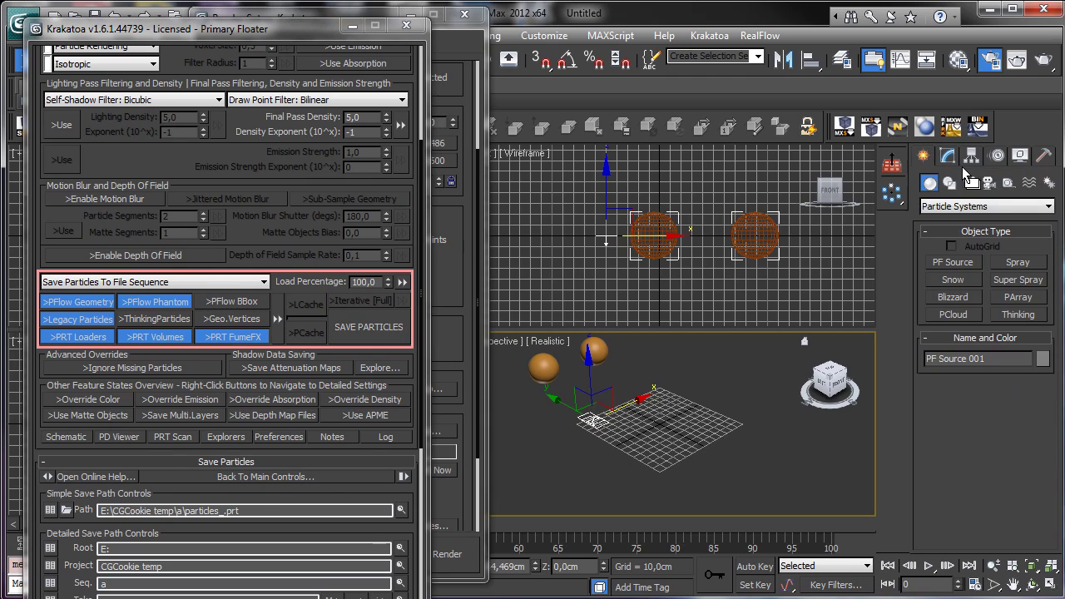
{"action": "left_click", "coordinate": [953, 208]}
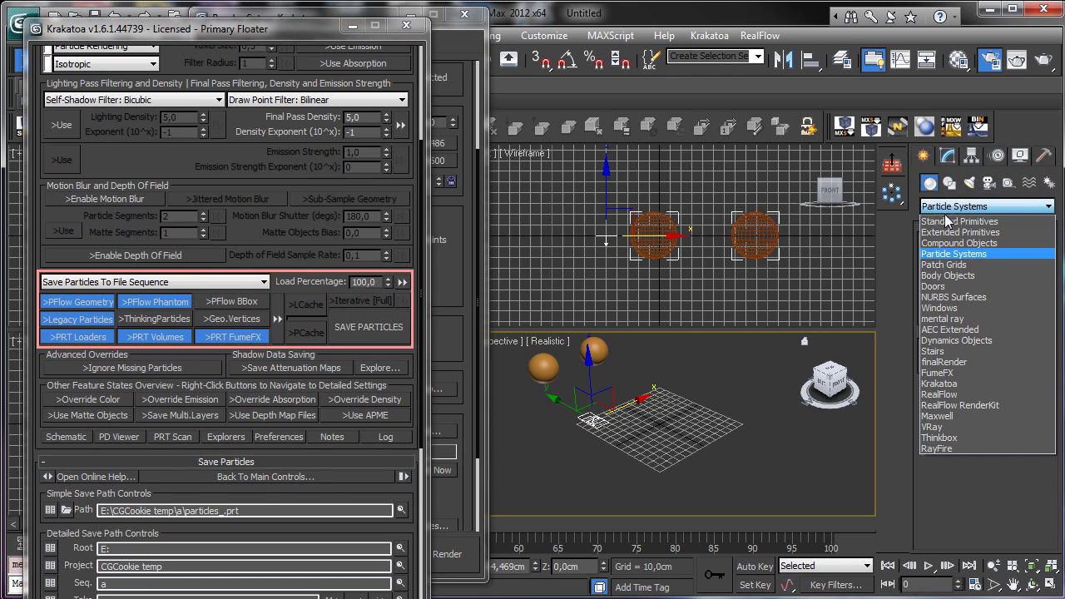
{"action": "left_click", "coordinate": [940, 385]}
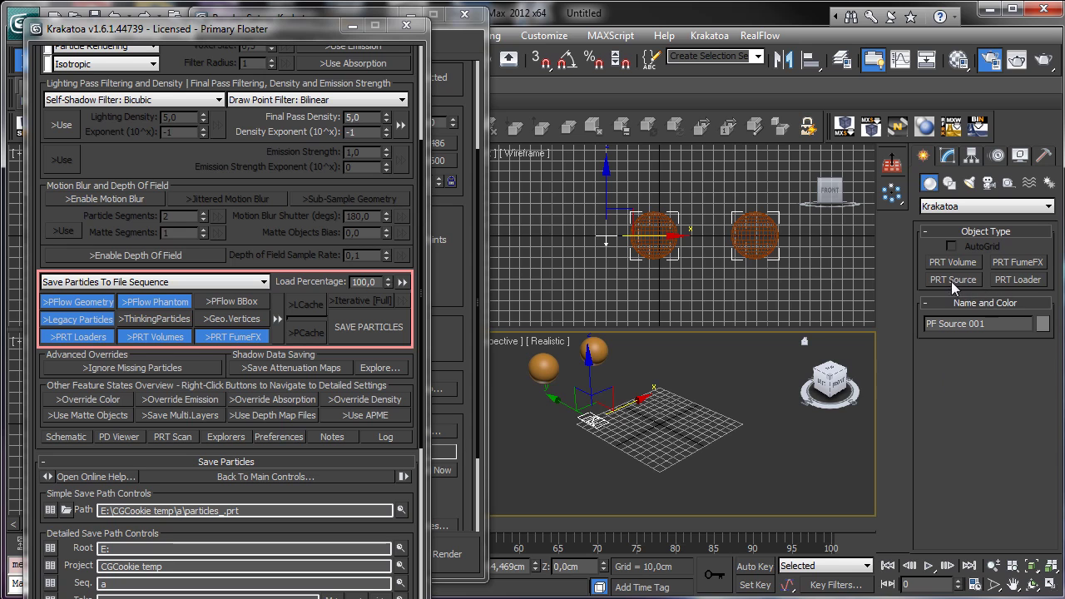
{"action": "left_click", "coordinate": [999, 285]}
{"action": "left_click_drag", "start_coordinate": [677, 395], "coordinate": [690, 414]}
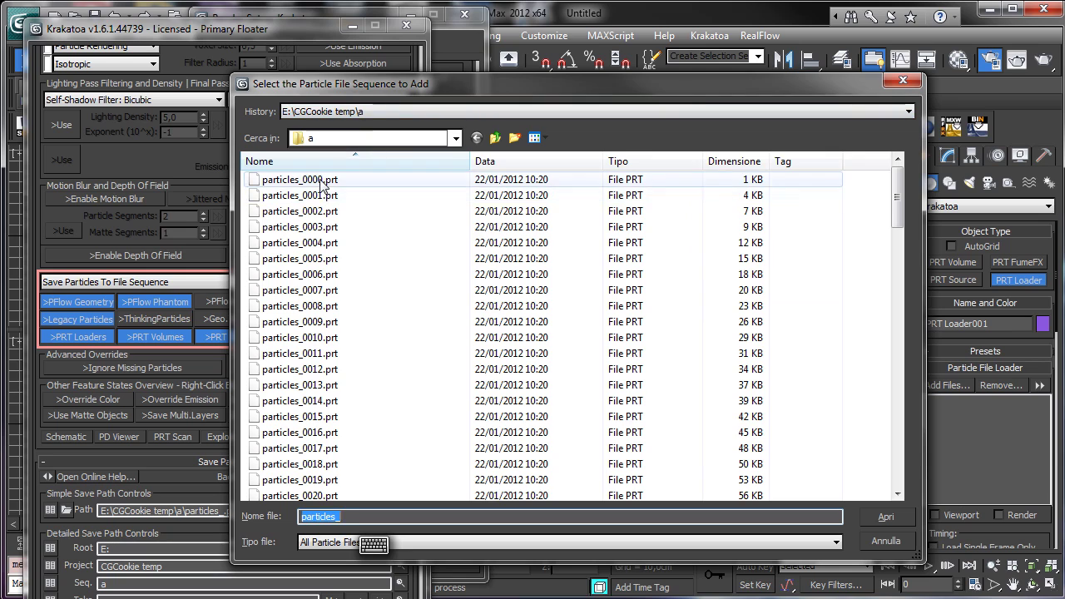
{"action": "left_click", "coordinate": [624, 180]}
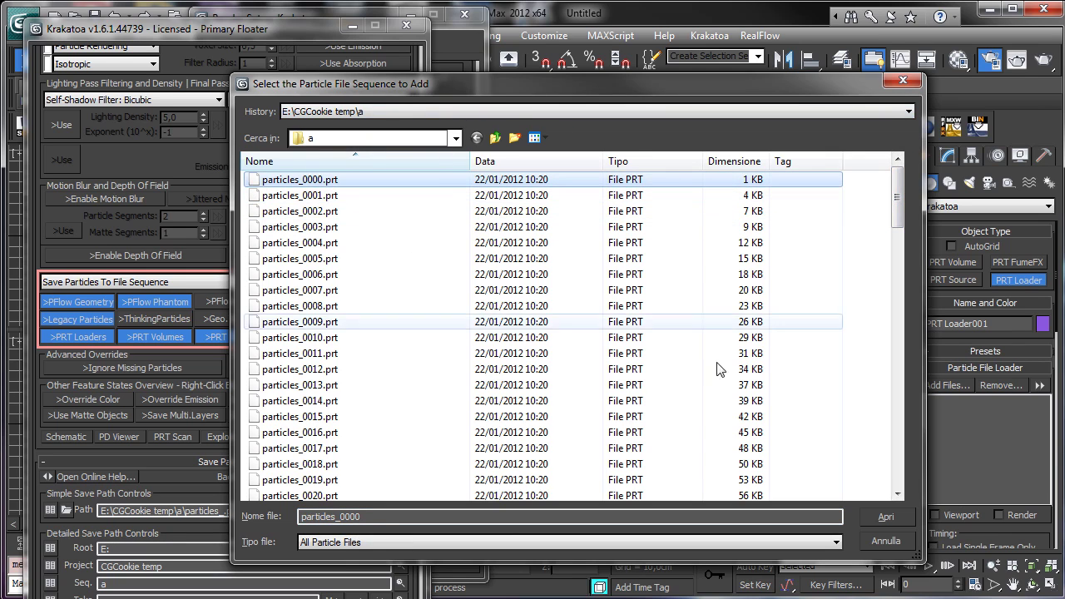
{"action": "left_click", "coordinate": [887, 517]}
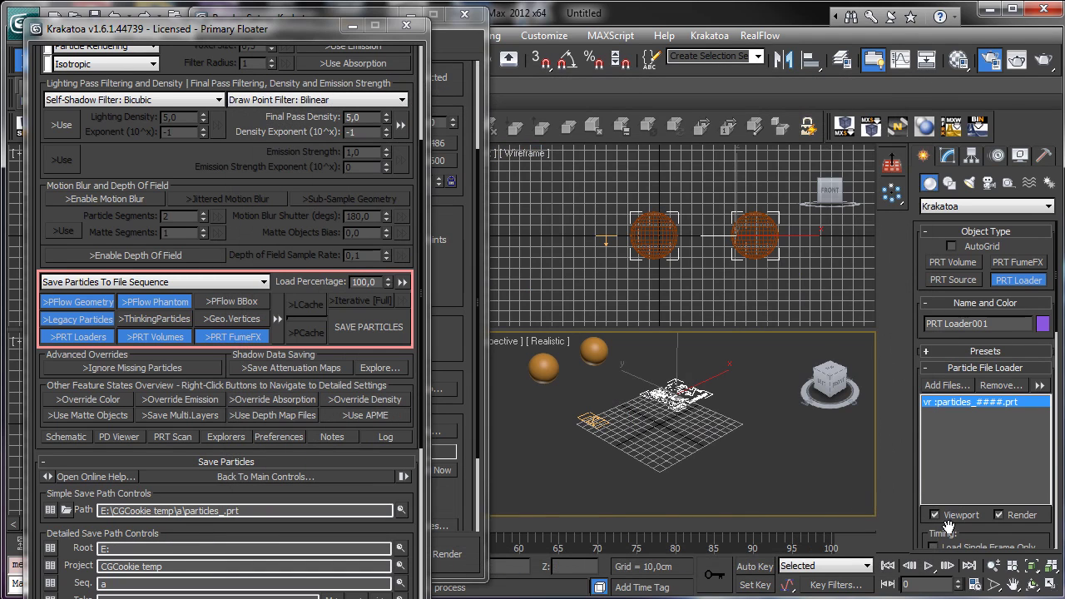
Step: Maximize the perspective viewport and close the Krakatoa floater and Render Setup windows
{"action": "left_click", "coordinate": [1049, 584]}
{"action": "left_click", "coordinate": [407, 25]}
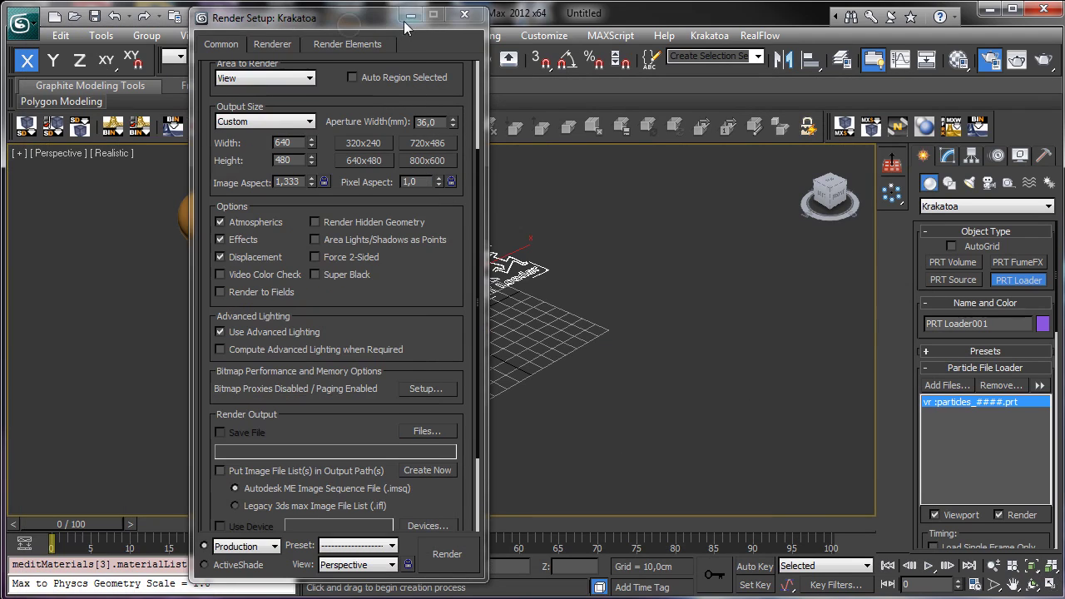
{"action": "left_click", "coordinate": [465, 14]}
Step: Scrub the timeline forward and back to frame 0 to preview the loaded particle sequence
{"action": "left_click_drag", "start_coordinate": [129, 526], "coordinate": [396, 499]}
{"action": "right_click", "coordinate": [293, 247]}
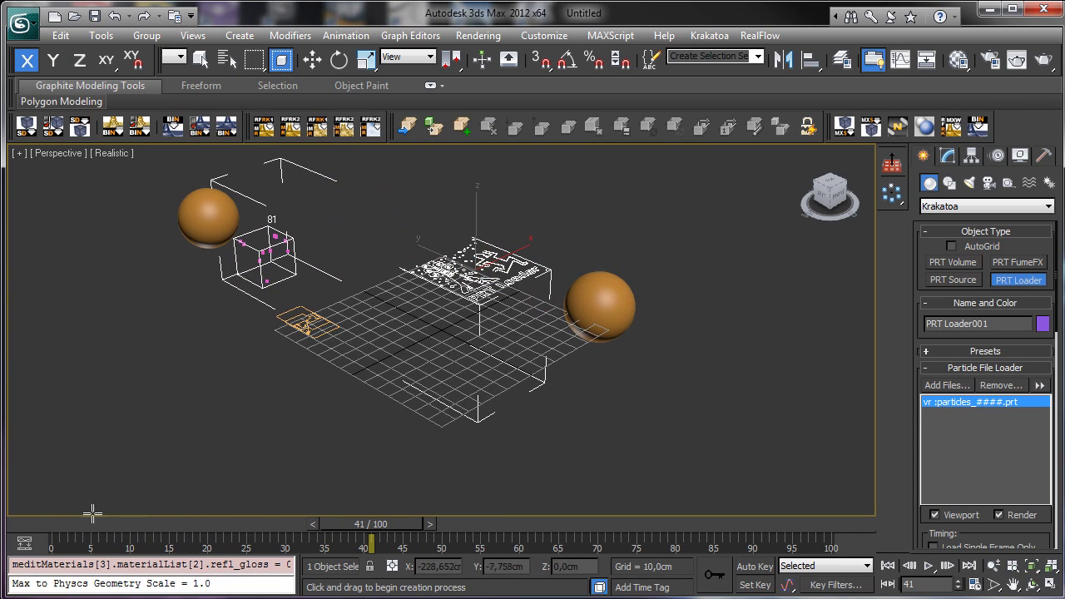
{"action": "left_click_drag", "start_coordinate": [91, 516], "coordinate": [66, 499]}
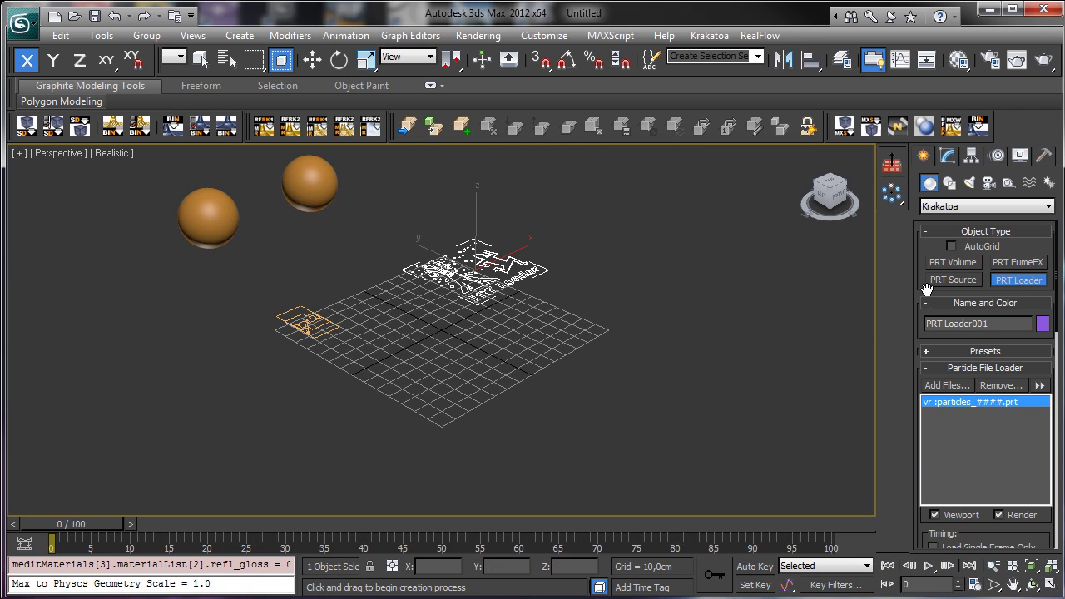
Step: Widen the command panel to two columns and check the loader's viewport particles at frame 18 before returning to frame 0
{"action": "left_click_drag", "start_coordinate": [913, 284], "coordinate": [833, 280]}
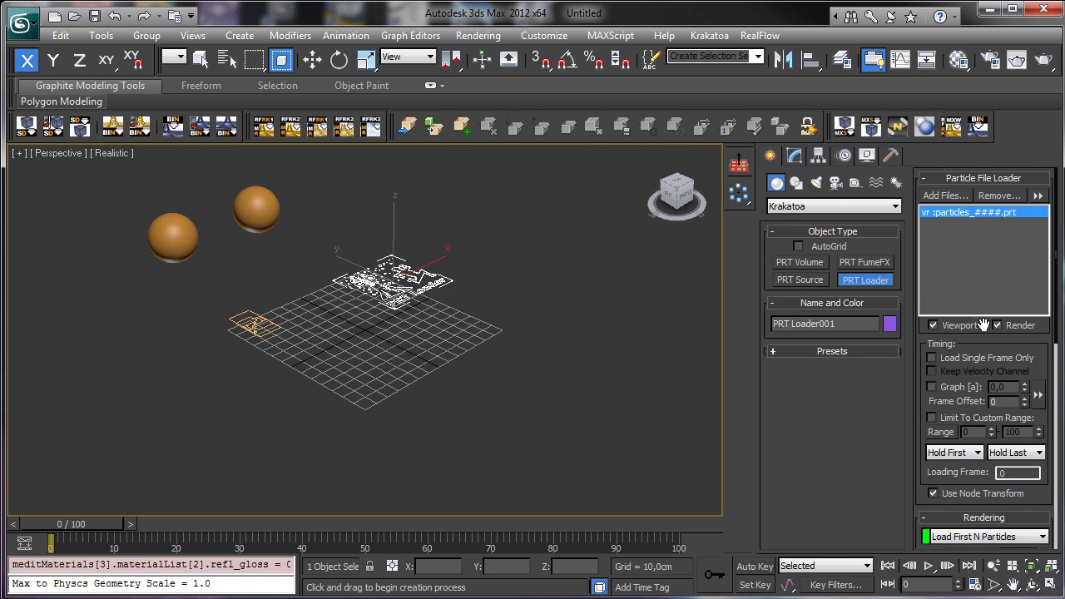
{"action": "left_click_drag", "start_coordinate": [110, 525], "coordinate": [216, 524]}
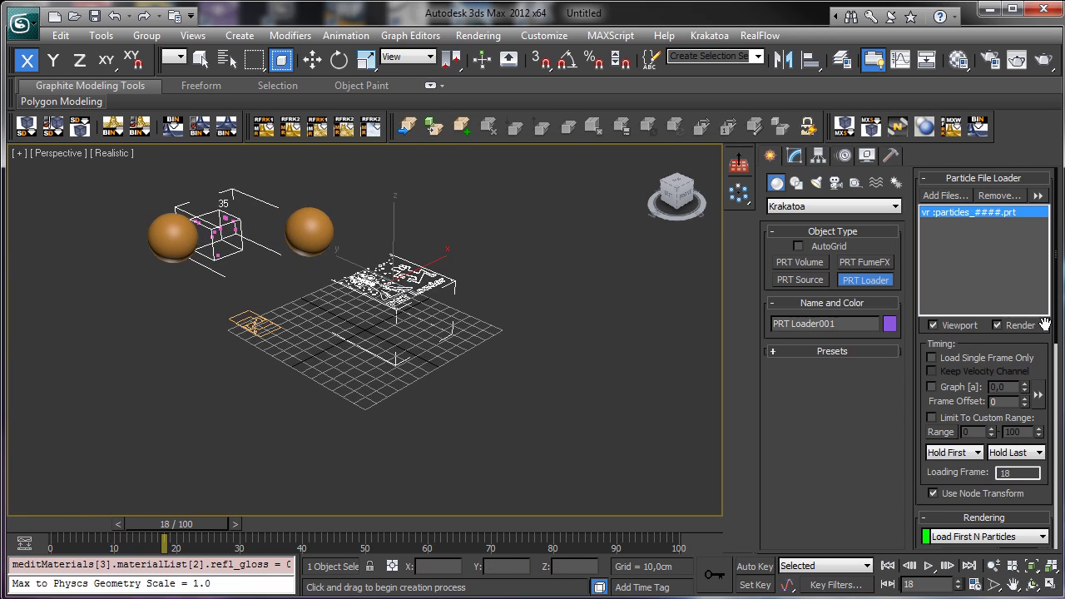
{"action": "left_click", "coordinate": [947, 326]}
{"action": "left_click", "coordinate": [943, 323]}
{"action": "key", "text": "Home"}
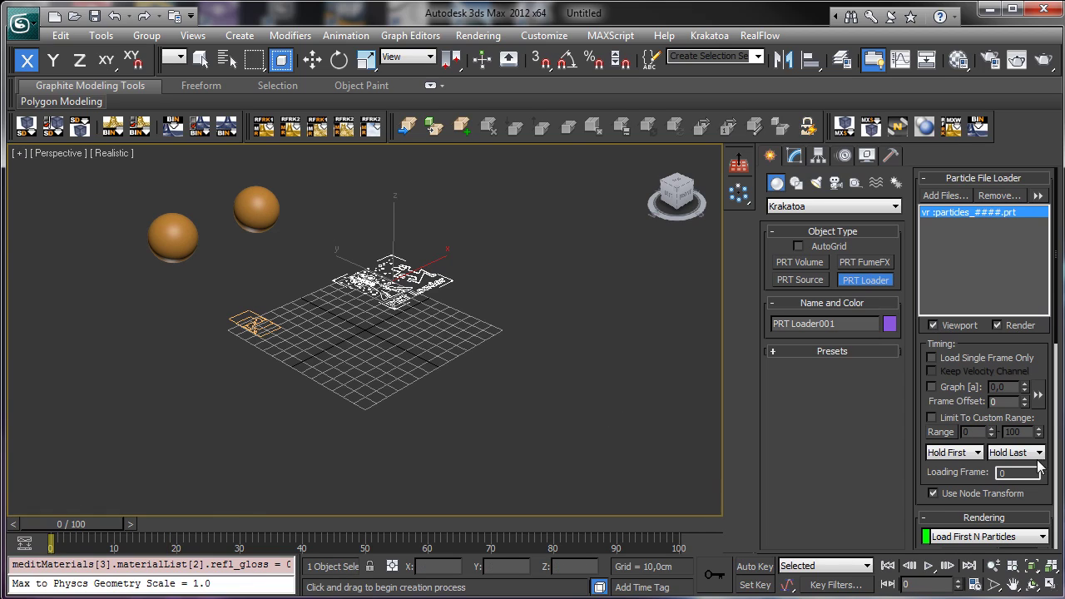
Step: Set the PRT Loader's viewport % of Render to 100 and go through its remaining display and culling settings
{"action": "left_click_drag", "start_coordinate": [1045, 485], "coordinate": [1012, 274]}
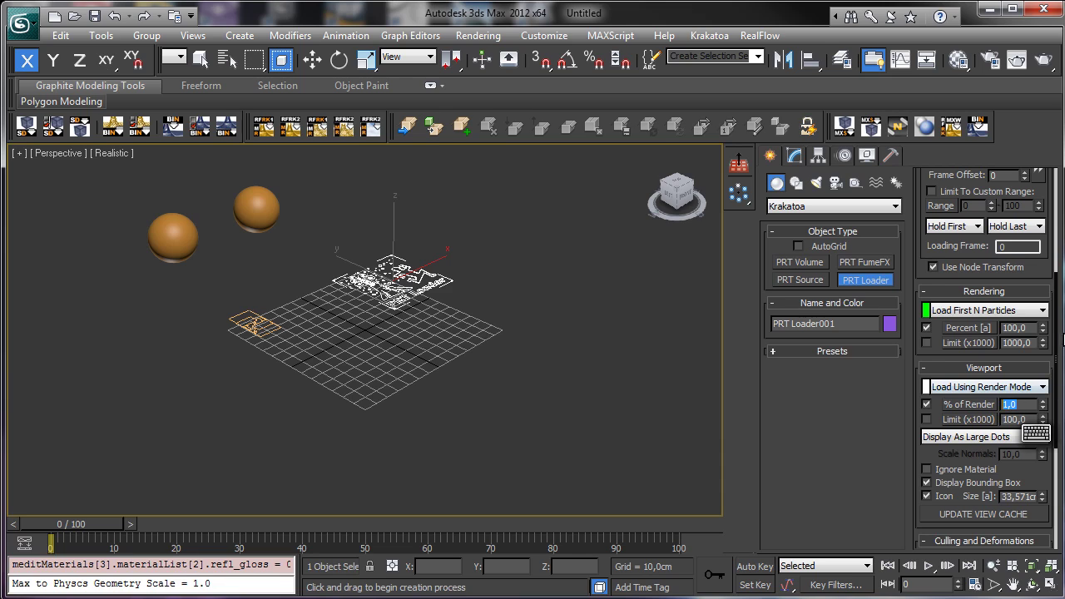
{"action": "type", "text": "100"}
{"action": "key", "text": "Return"}
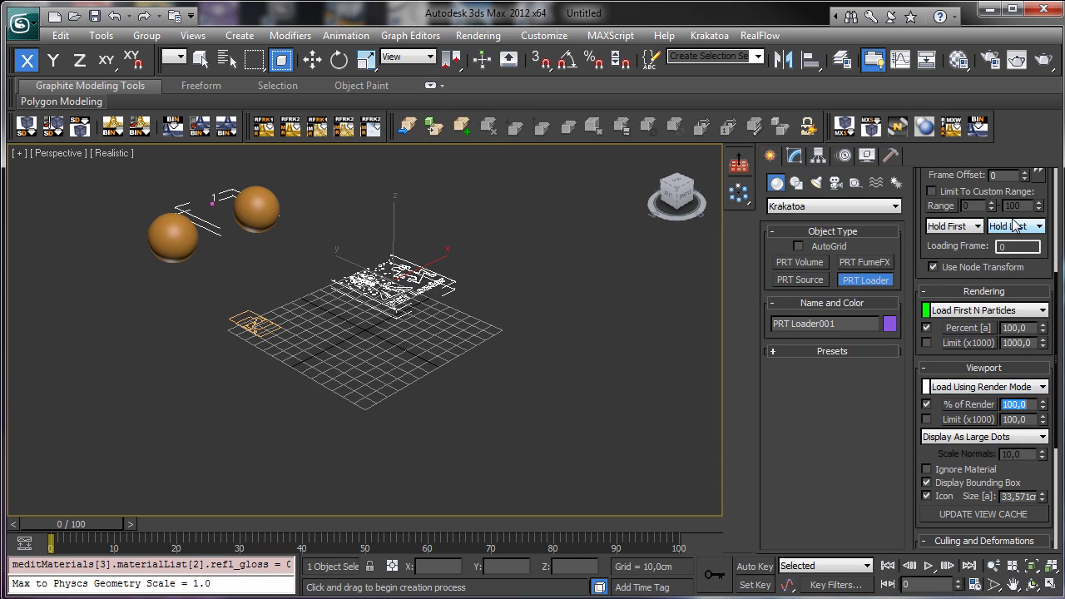
{"action": "left_click_drag", "start_coordinate": [69, 525], "coordinate": [43, 493]}
{"action": "left_click", "coordinate": [864, 279]}
{"action": "scroll", "coordinate": [1047, 473], "scroll_direction": "down", "scroll_amount": 4}
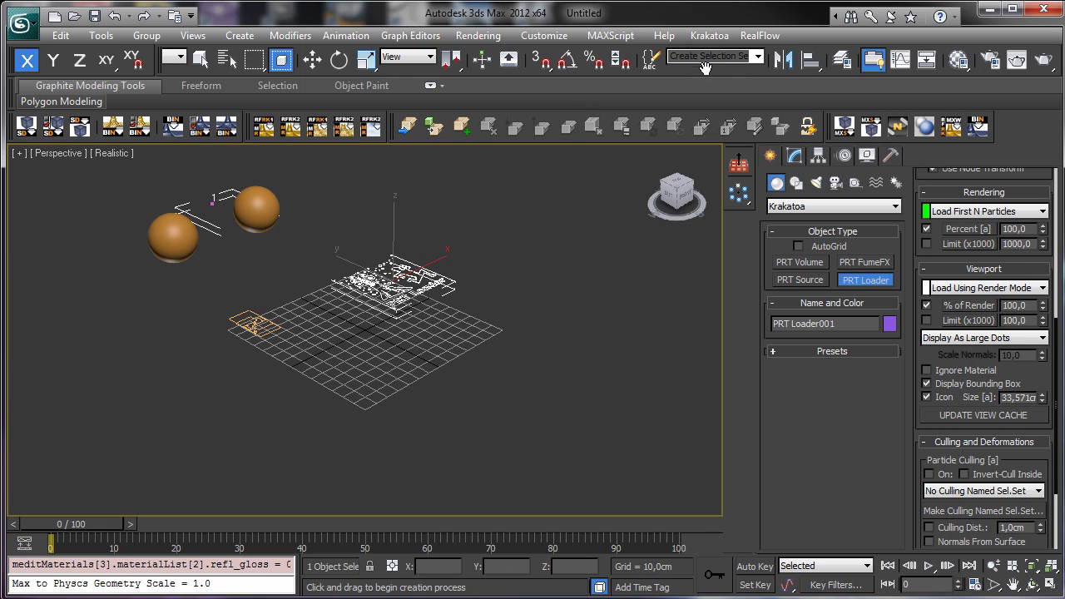
Step: Try to align the PRT Loader to the moving sphere by Y position, center to center
{"action": "left_click", "coordinate": [810, 60]}
{"action": "left_click", "coordinate": [248, 195]}
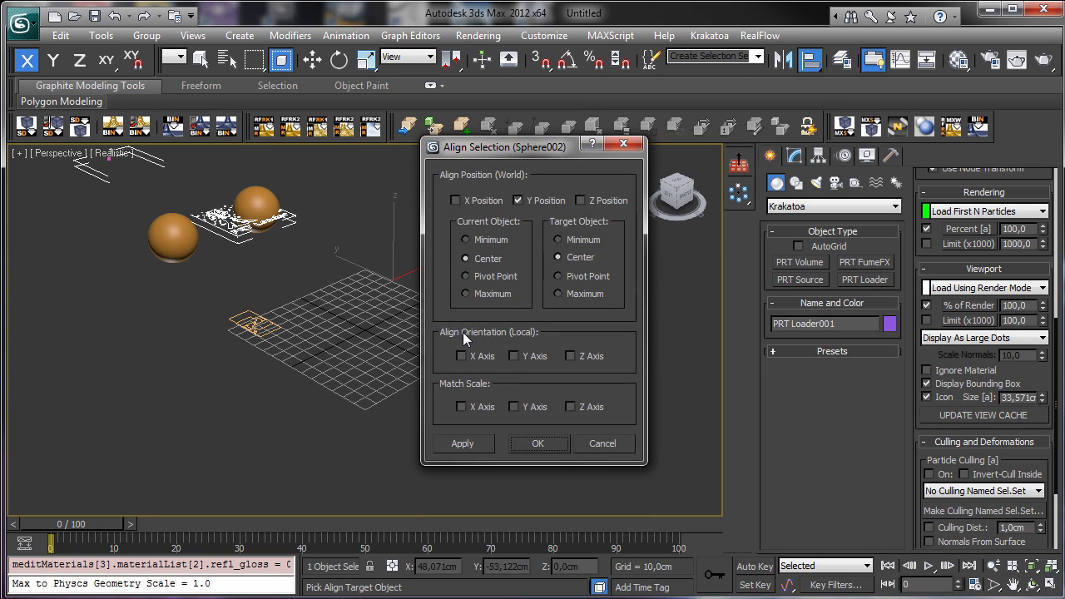
{"action": "left_click", "coordinate": [537, 443]}
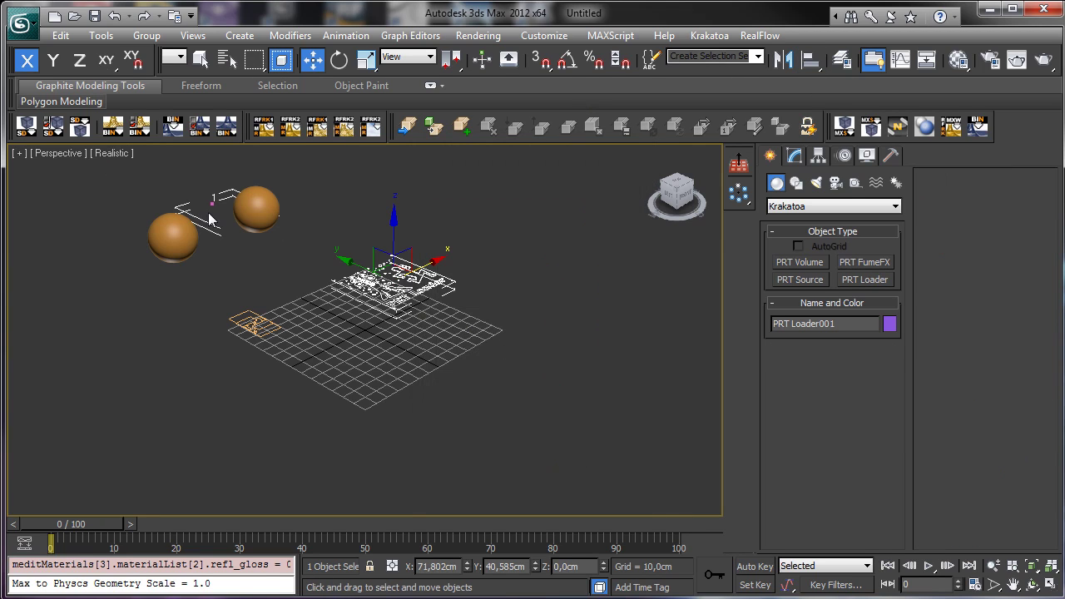
{"action": "mouse_move", "coordinate": [70, 525]}
{"action": "left_mouse_down"}
{"action": "mouse_move", "coordinate": [218, 524]}
{"action": "mouse_move", "coordinate": [71, 524]}
{"action": "left_mouse_up"}
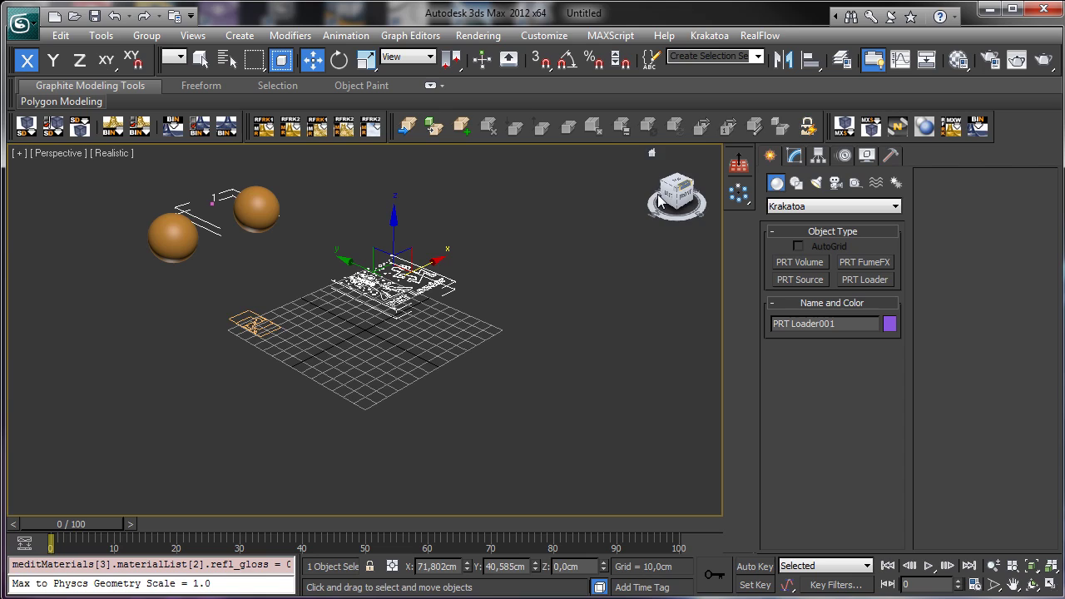
Step: Advance the timeline to frame 44 and select the PRT Loader
{"action": "left_click", "coordinate": [251, 323]}
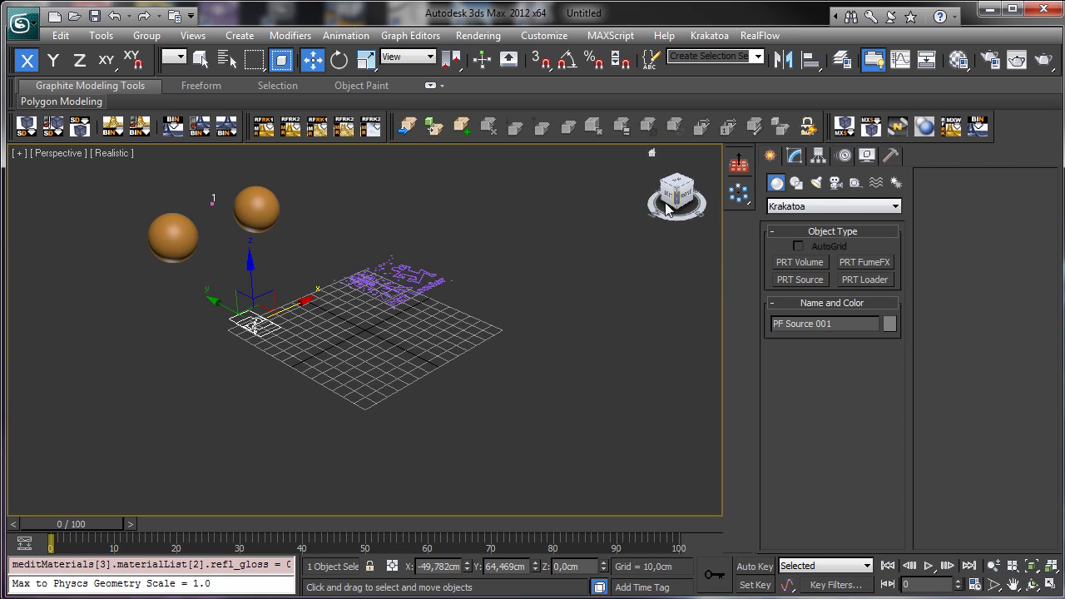
{"action": "left_click", "coordinate": [383, 275]}
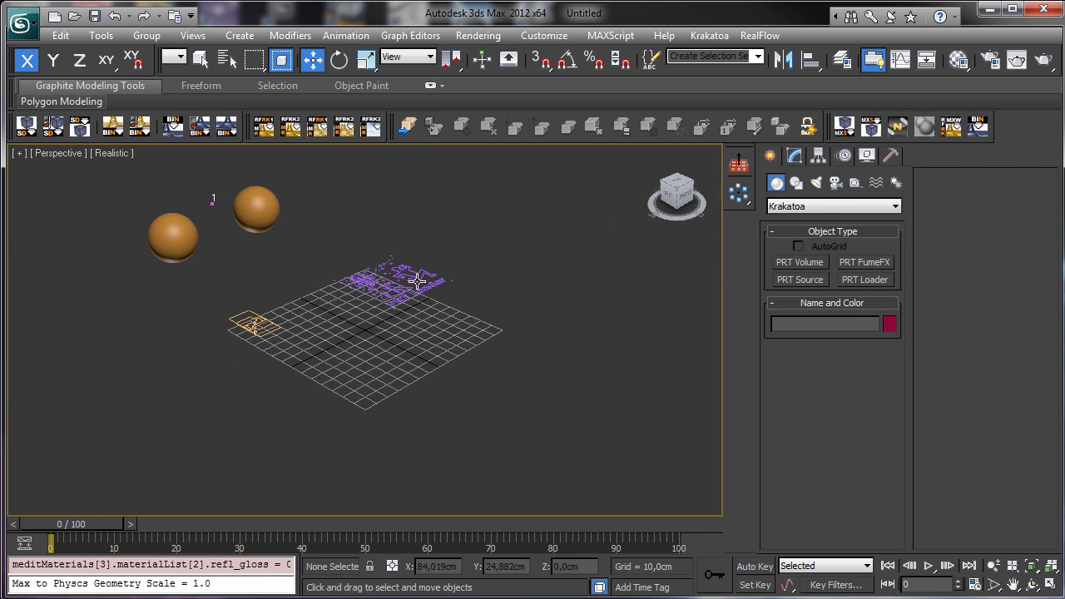
{"action": "left_click", "coordinate": [130, 514]}
{"action": "left_click_drag", "start_coordinate": [131, 526], "coordinate": [406, 293]}
{"action": "left_click", "coordinate": [406, 294]}
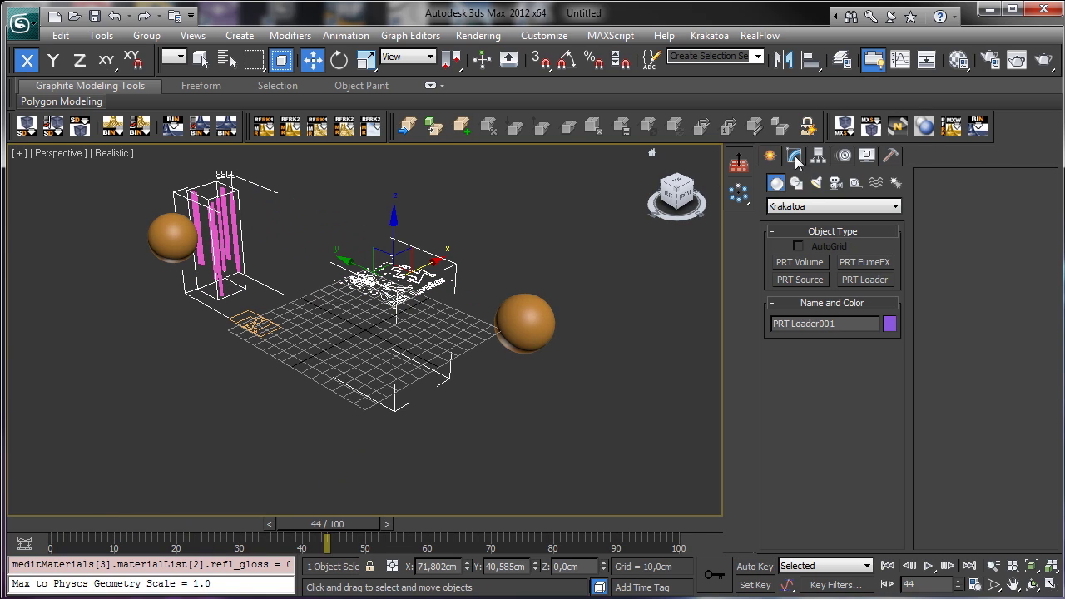
Step: Fit the PRT Loader's modifier gizmo width, length and height to the size of the object
{"action": "left_click", "coordinate": [795, 157]}
{"action": "left_click_drag", "start_coordinate": [1046, 356], "coordinate": [1012, 97]}
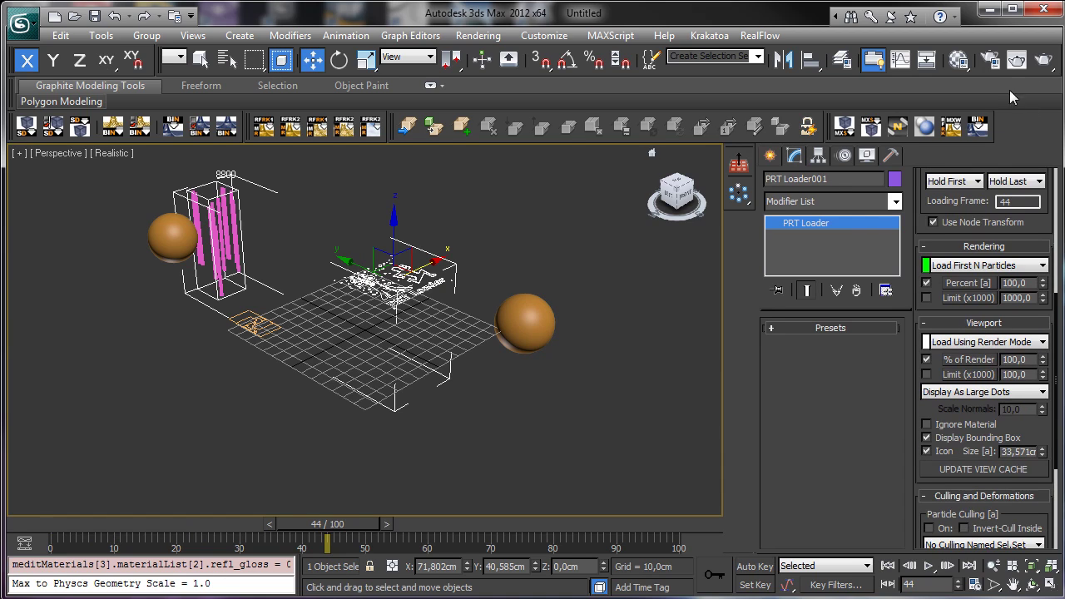
{"action": "left_click_drag", "start_coordinate": [1046, 430], "coordinate": [985, 231]}
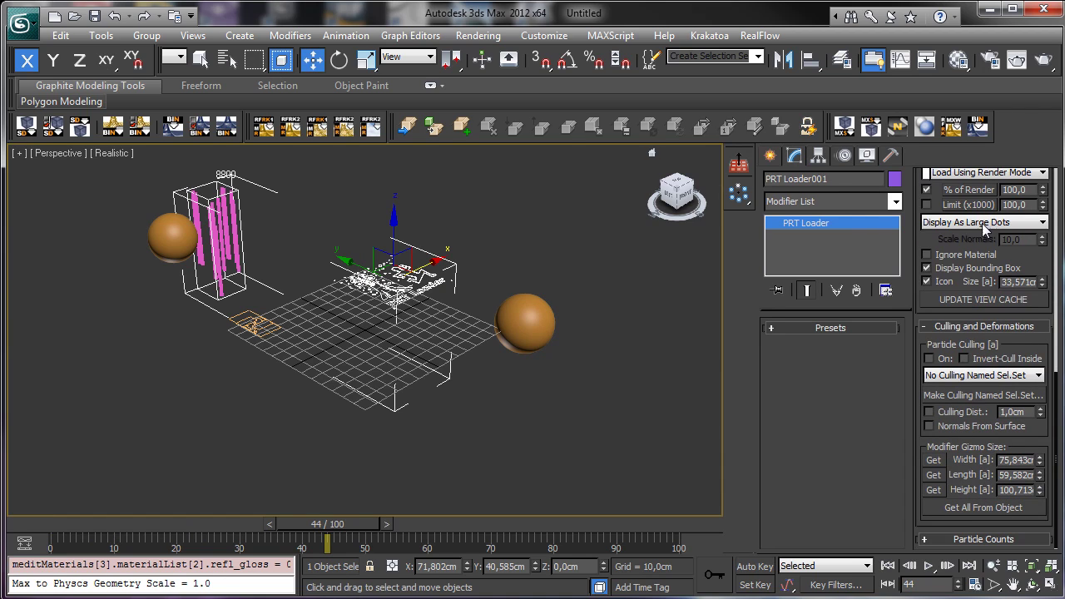
{"action": "left_click", "coordinate": [935, 460]}
{"action": "left_click", "coordinate": [983, 510]}
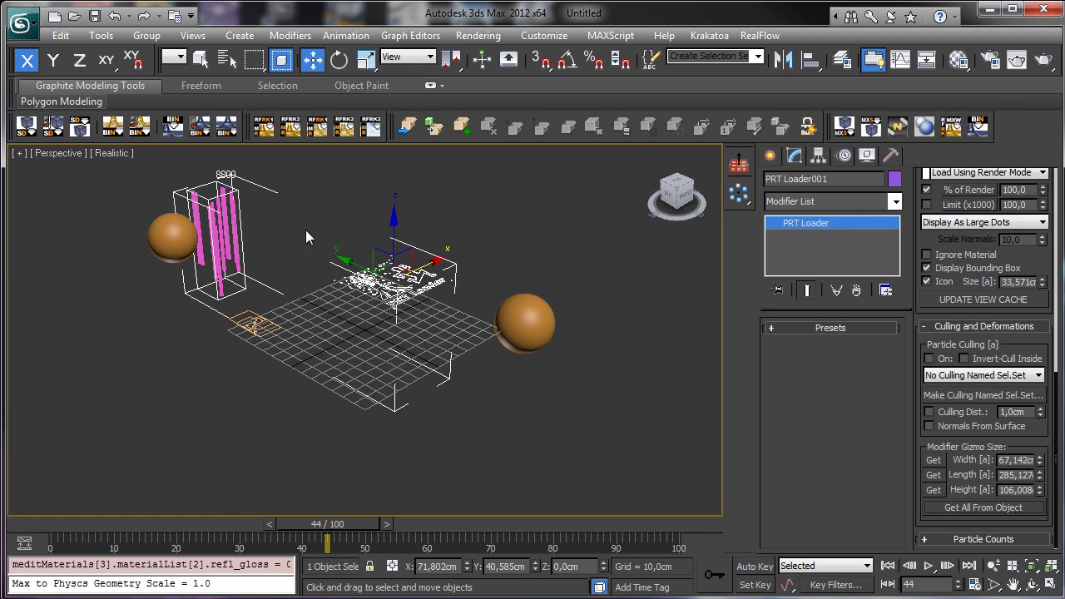
Step: Apply a Bend modifier to the PRT Loader so the particle trails curve
{"action": "left_click", "coordinate": [895, 202]}
{"action": "mouse_move", "coordinate": [895, 237]}
{"action": "left_mouse_down"}
{"action": "mouse_move", "coordinate": [902, 218]}
{"action": "mouse_move", "coordinate": [909, 385]}
{"action": "mouse_move", "coordinate": [909, 341]}
{"action": "mouse_move", "coordinate": [871, 394]}
{"action": "mouse_move", "coordinate": [858, 502]}
{"action": "mouse_move", "coordinate": [904, 237]}
{"action": "left_mouse_up"}
{"action": "left_click", "coordinate": [814, 313]}
Step: Add a Noise modifier above the Bend with scale 65 and Fractal enabled
{"action": "left_click", "coordinate": [894, 201]}
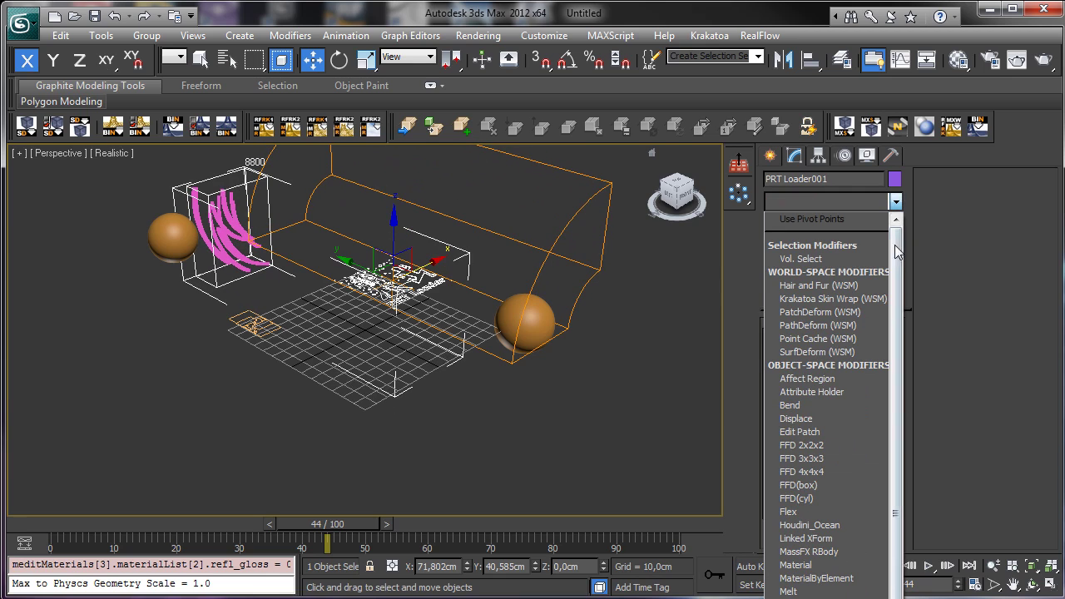
{"action": "scroll", "coordinate": [898, 422], "scroll_direction": "down", "scroll_amount": 4}
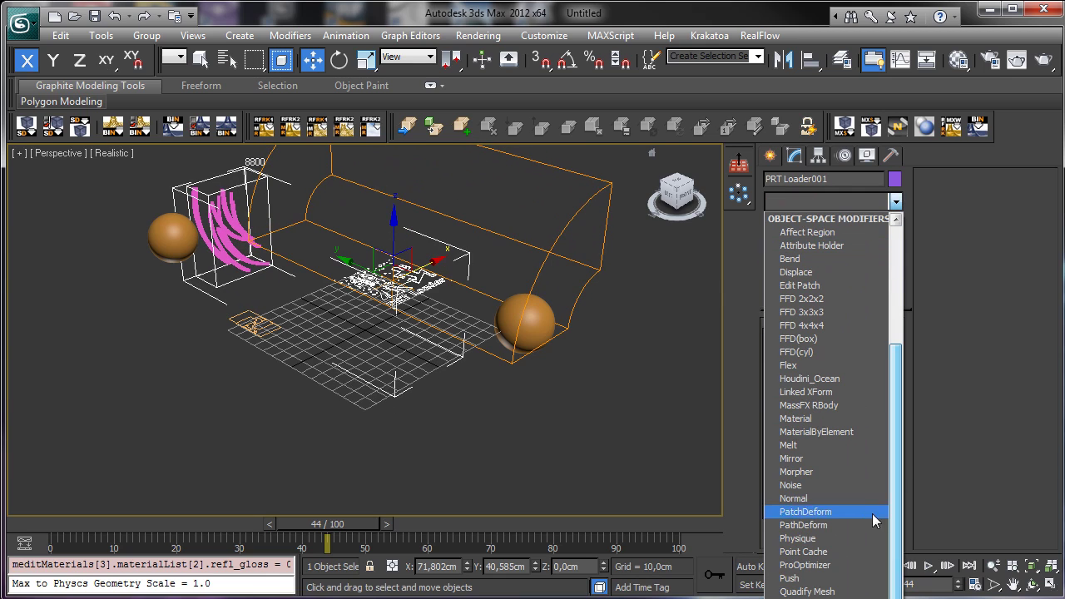
{"action": "left_click", "coordinate": [809, 485]}
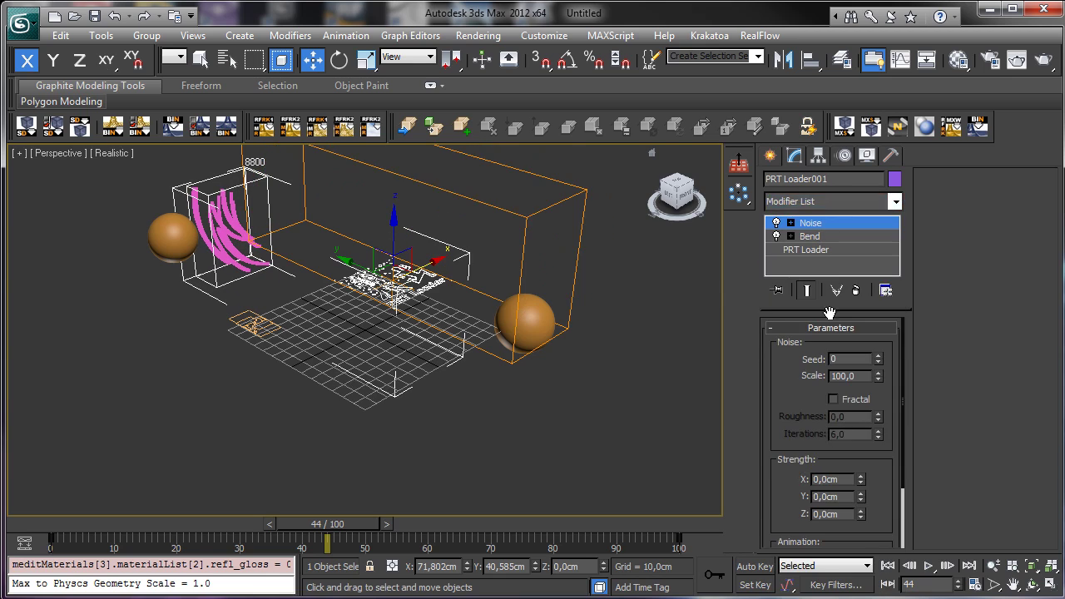
{"action": "left_click_drag", "start_coordinate": [877, 381], "coordinate": [877, 392]}
{"action": "left_click", "coordinate": [834, 400]}
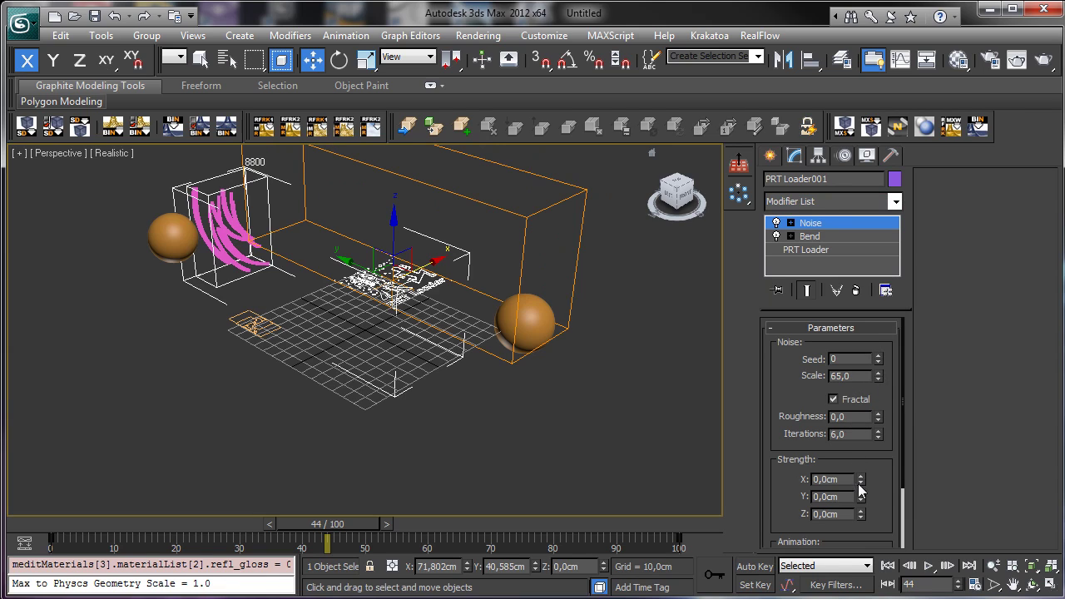
Step: Set the Noise strength to about 16,543 cm in X, 13,517 cm in Y and 17,129 cm in Z
{"action": "left_click_drag", "start_coordinate": [861, 483], "coordinate": [860, 391]}
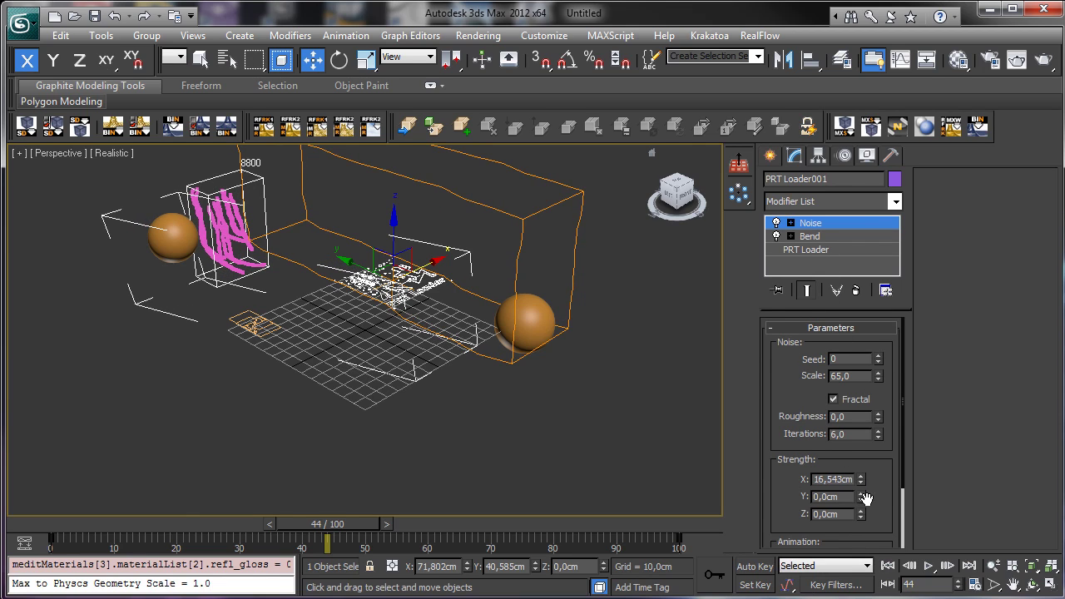
{"action": "left_click_drag", "start_coordinate": [865, 497], "coordinate": [862, 425]}
{"action": "left_click_drag", "start_coordinate": [864, 276], "coordinate": [860, 133]}
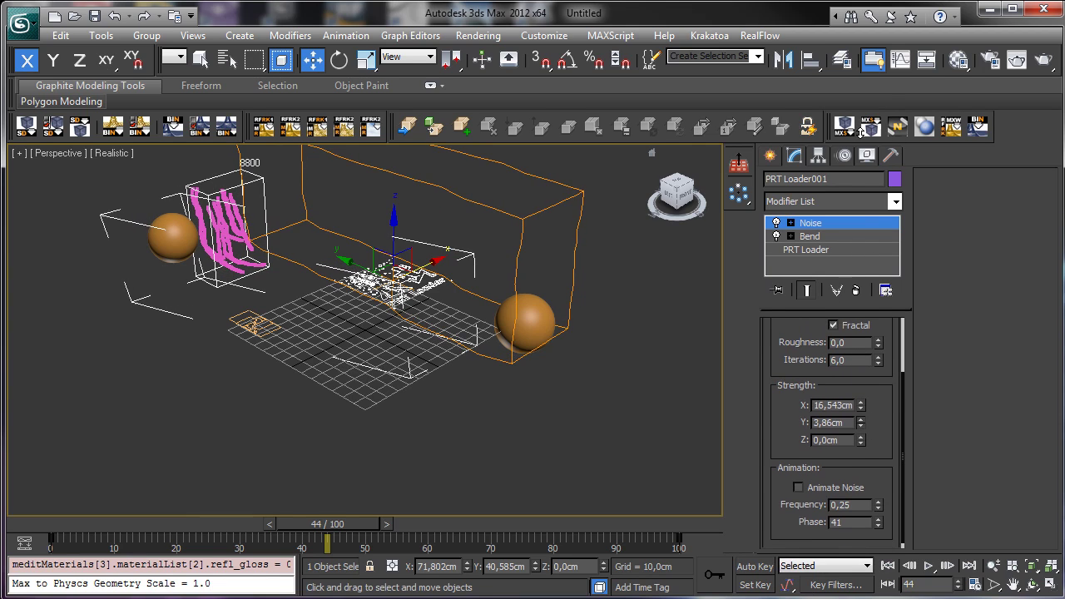
{"action": "left_click_drag", "start_coordinate": [859, 346], "coordinate": [839, 144]}
{"action": "left_click_drag", "start_coordinate": [859, 440], "coordinate": [844, 183]}
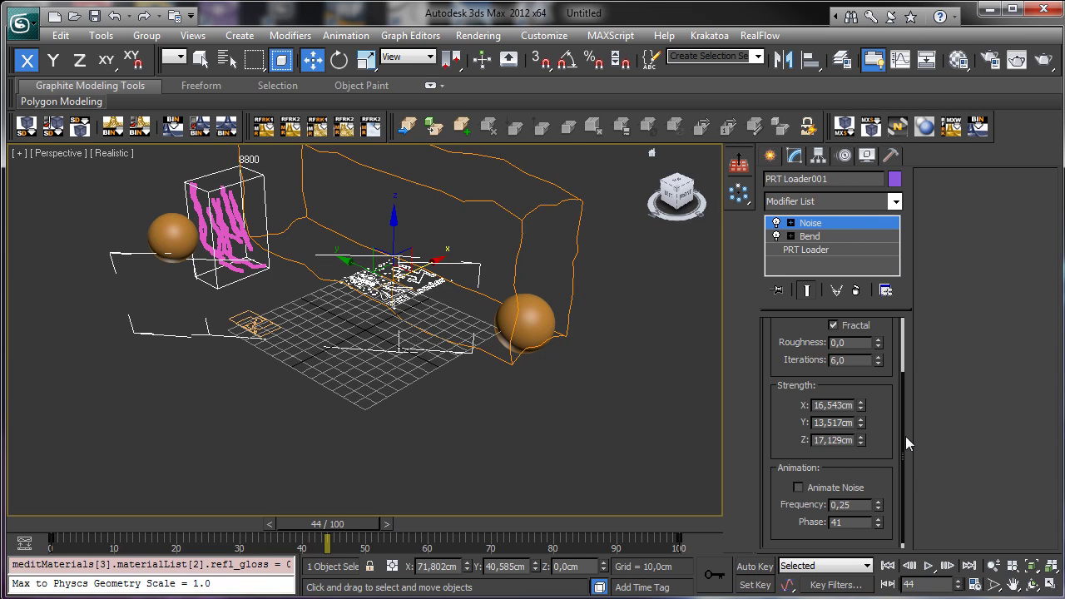
Step: Examine the noise-deformed particle trails beside the sphere up close from another angle
{"action": "left_click", "coordinate": [1013, 584]}
{"action": "left_click_drag", "start_coordinate": [358, 298], "coordinate": [528, 287]}
{"action": "left_click", "coordinate": [994, 566]}
{"action": "left_click", "coordinate": [1032, 584]}
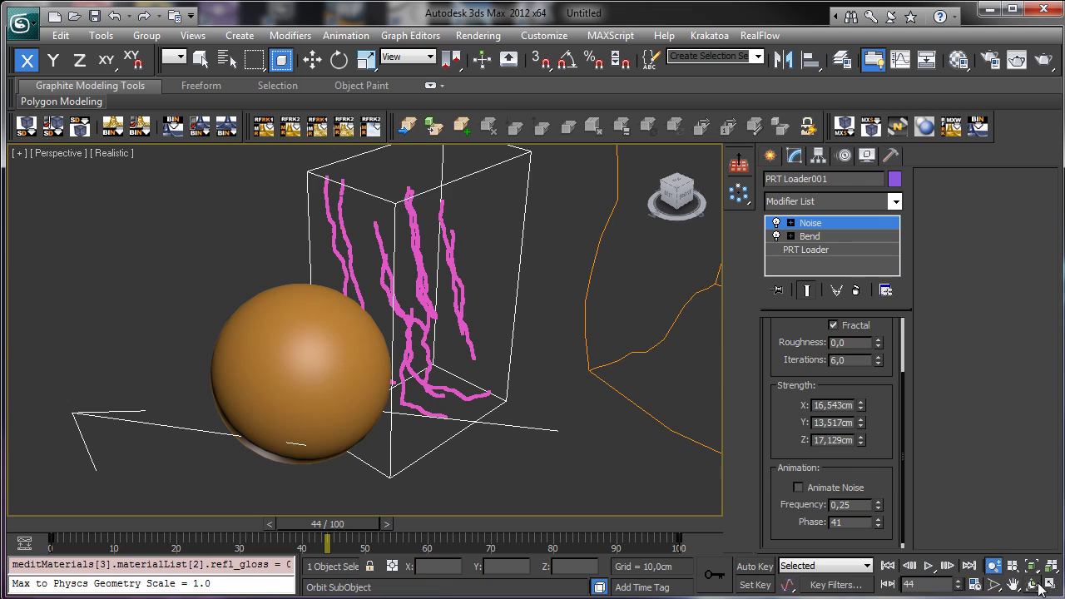
{"action": "left_click_drag", "start_coordinate": [364, 363], "coordinate": [343, 334]}
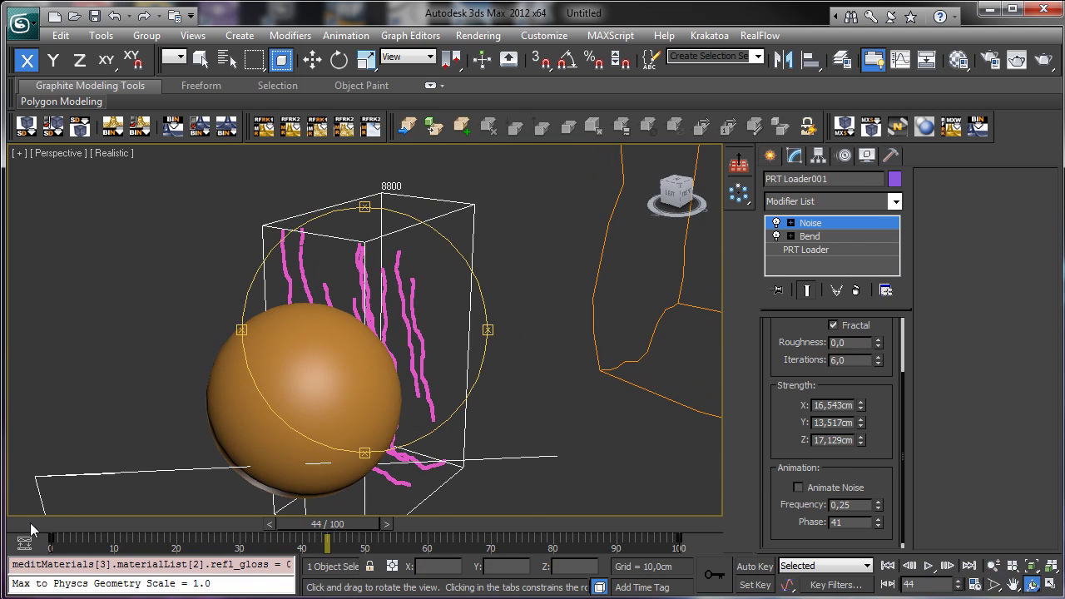
Step: Enable Animate Noise on the Noise modifier and scrub the timeline to frame 65
{"action": "left_click_drag", "start_coordinate": [33, 525], "coordinate": [453, 472]}
{"action": "left_click", "coordinate": [799, 487]}
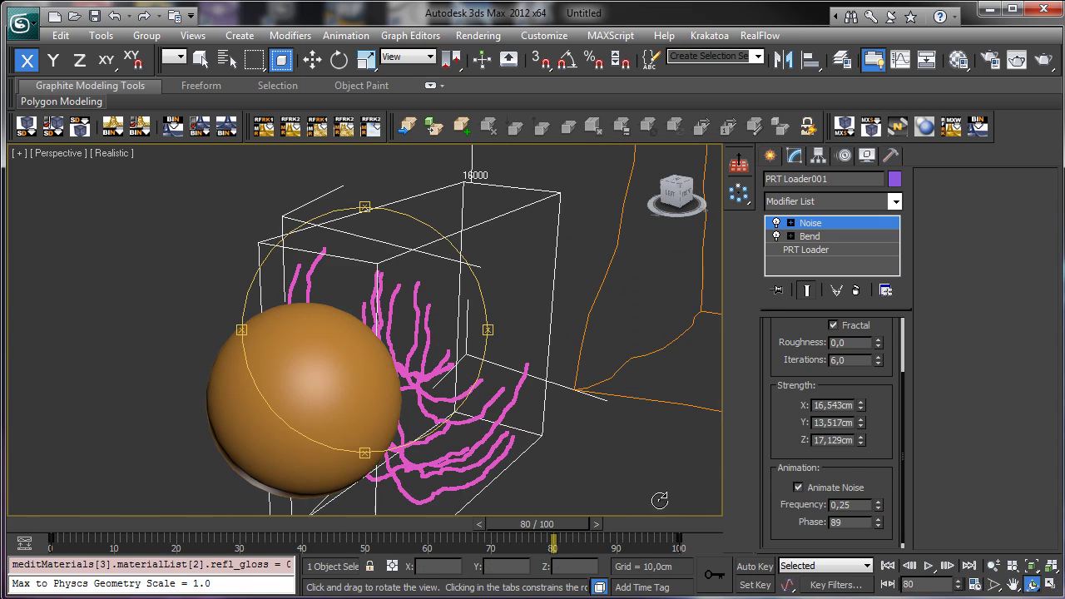
{"action": "left_click_drag", "start_coordinate": [38, 528], "coordinate": [459, 490]}
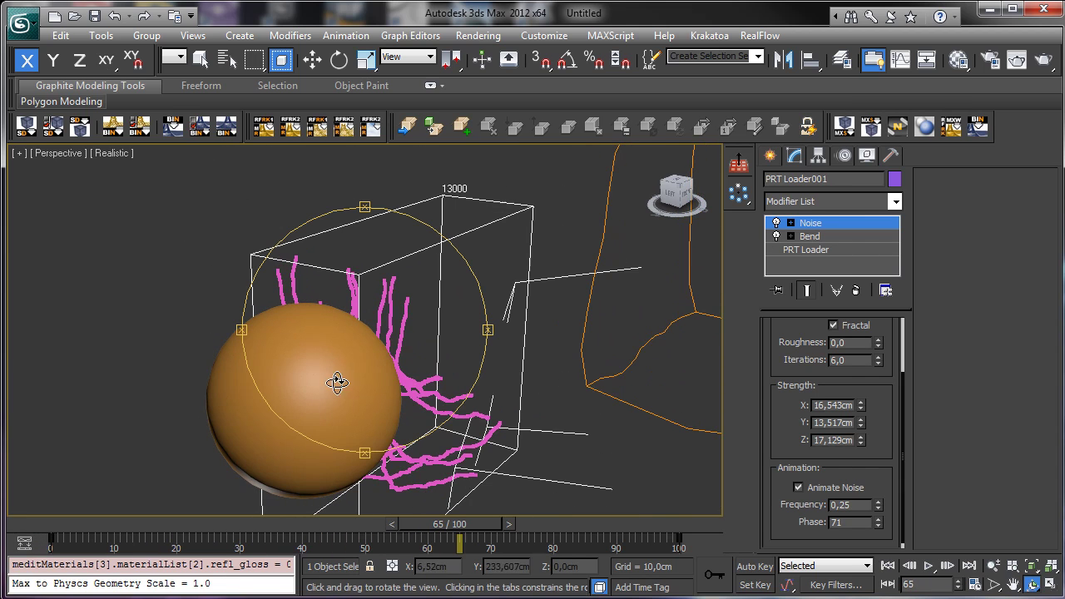
Step: Switch Krakatoa's render mode from saving particles to Render Scene Particles
{"action": "left_click_drag", "start_coordinate": [338, 381], "coordinate": [293, 376]}
{"action": "left_click", "coordinate": [988, 58]}
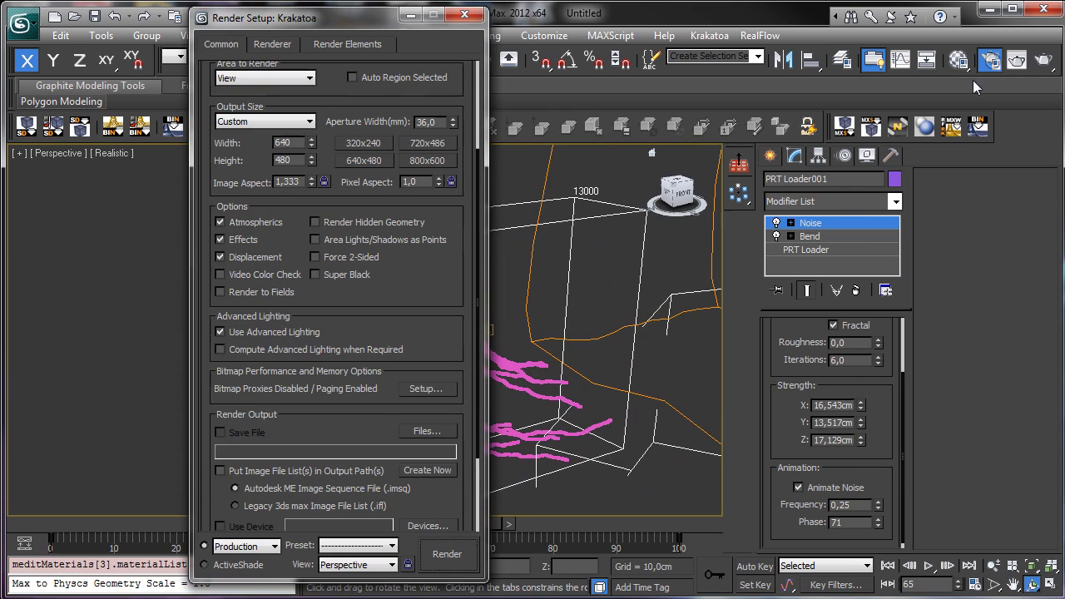
{"action": "left_click", "coordinate": [278, 48]}
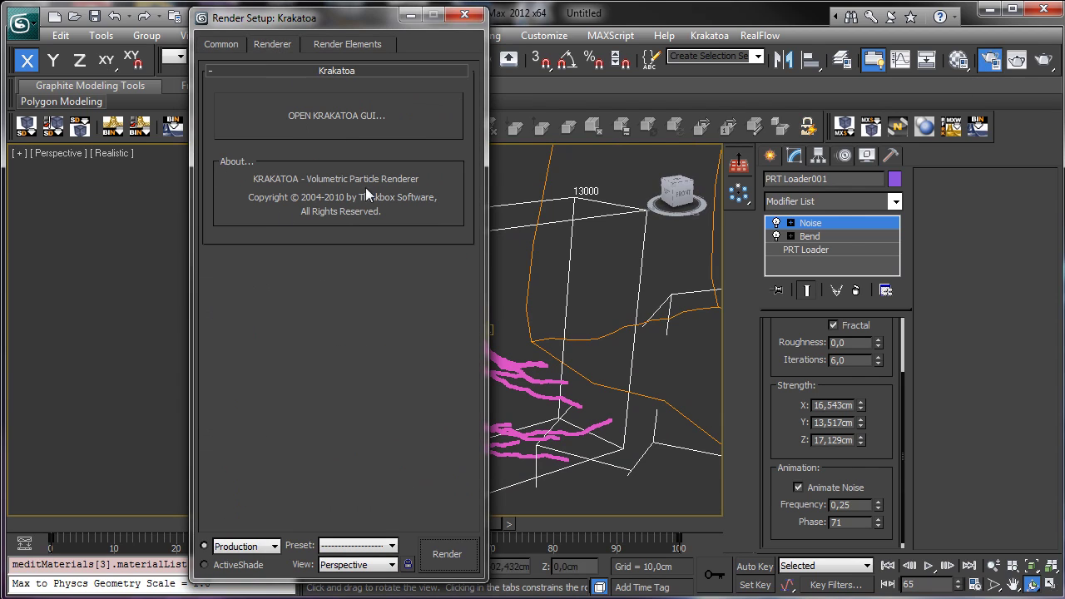
{"action": "left_click", "coordinate": [327, 132]}
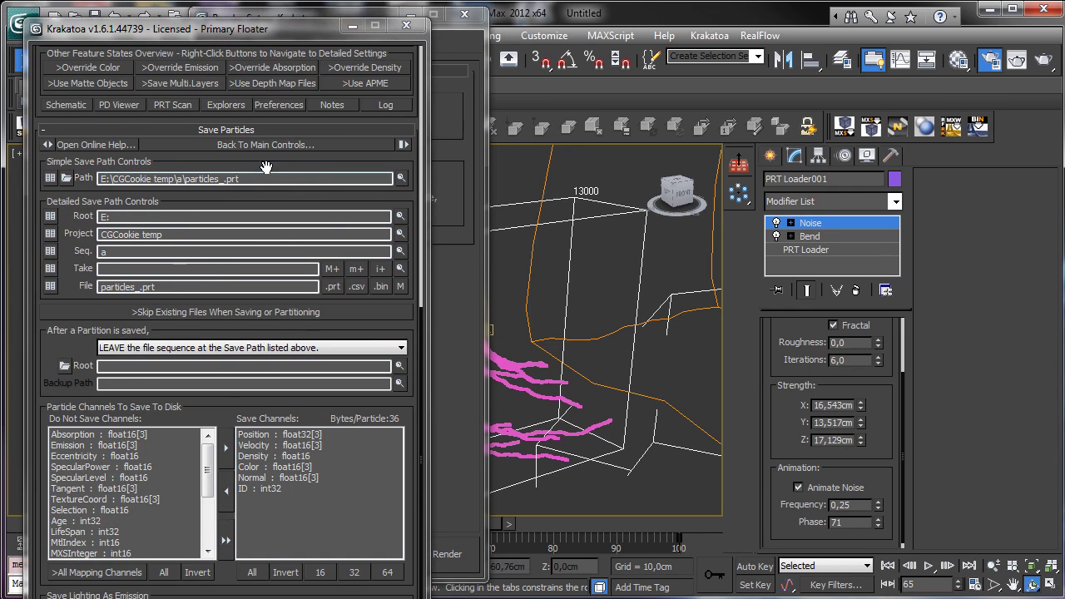
{"action": "left_click_drag", "start_coordinate": [266, 167], "coordinate": [261, 481]}
{"action": "left_click", "coordinate": [171, 290]}
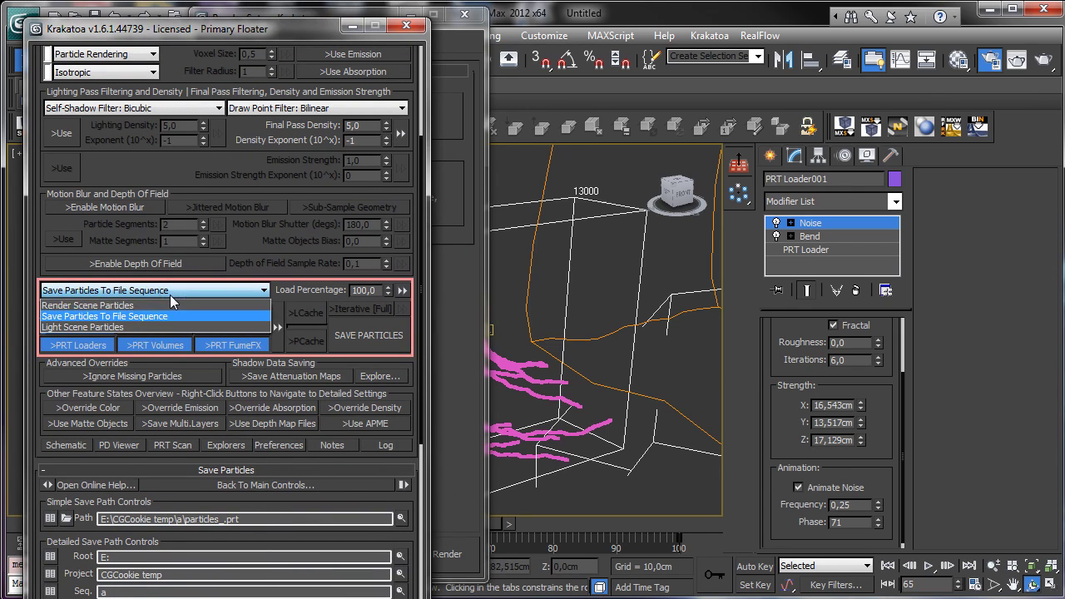
{"action": "left_click", "coordinate": [164, 306]}
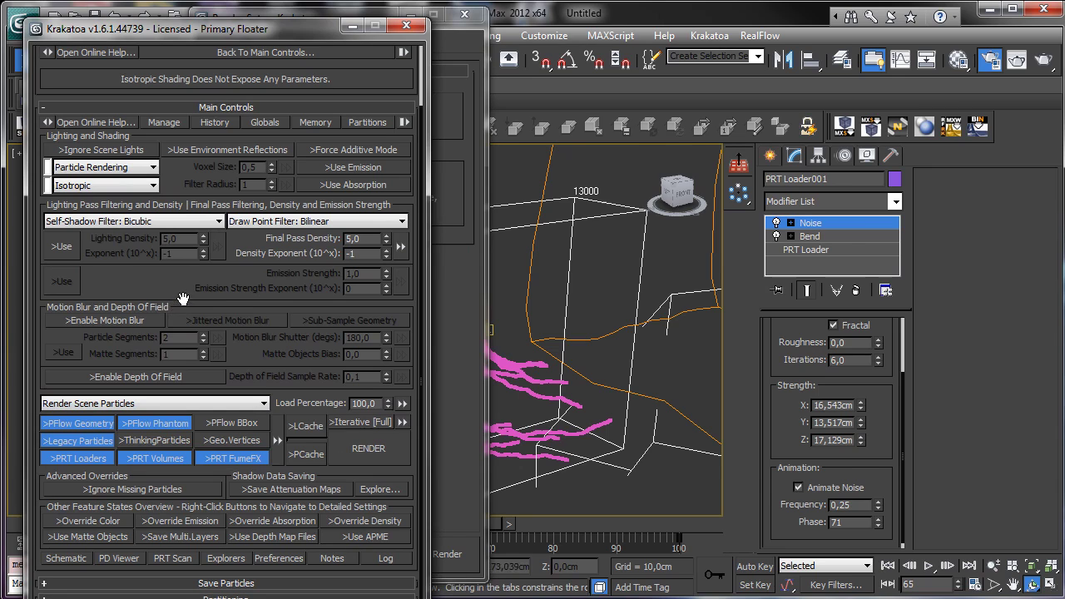
Step: Set the time output to Single, render frame 65 of the Perspective view, and check the particle trails in its alpha channel
{"action": "left_click", "coordinate": [368, 450]}
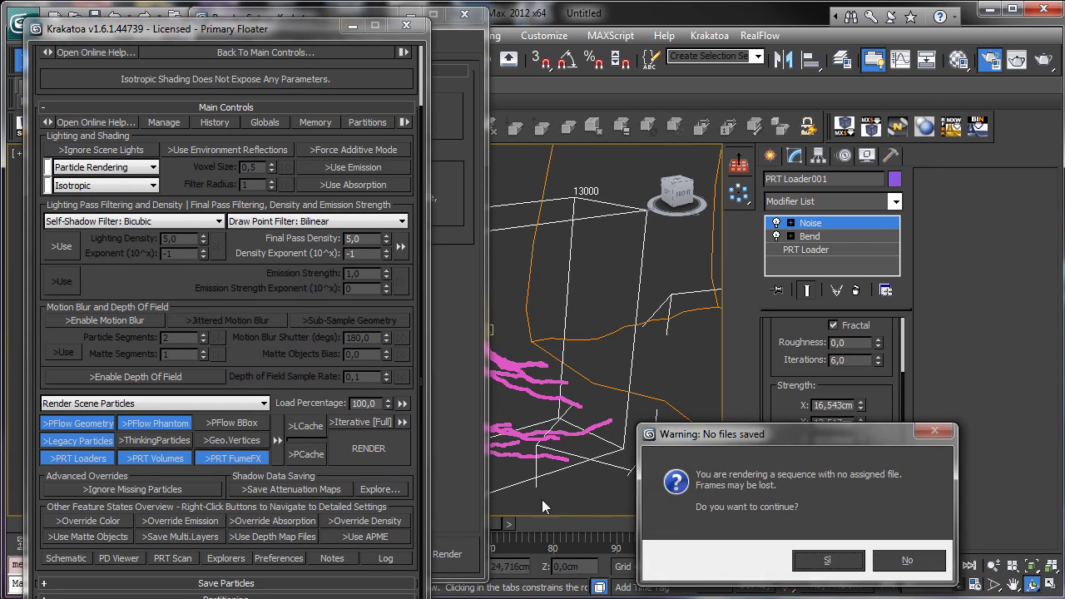
{"action": "left_click", "coordinate": [897, 563]}
{"action": "left_click", "coordinate": [436, 63]}
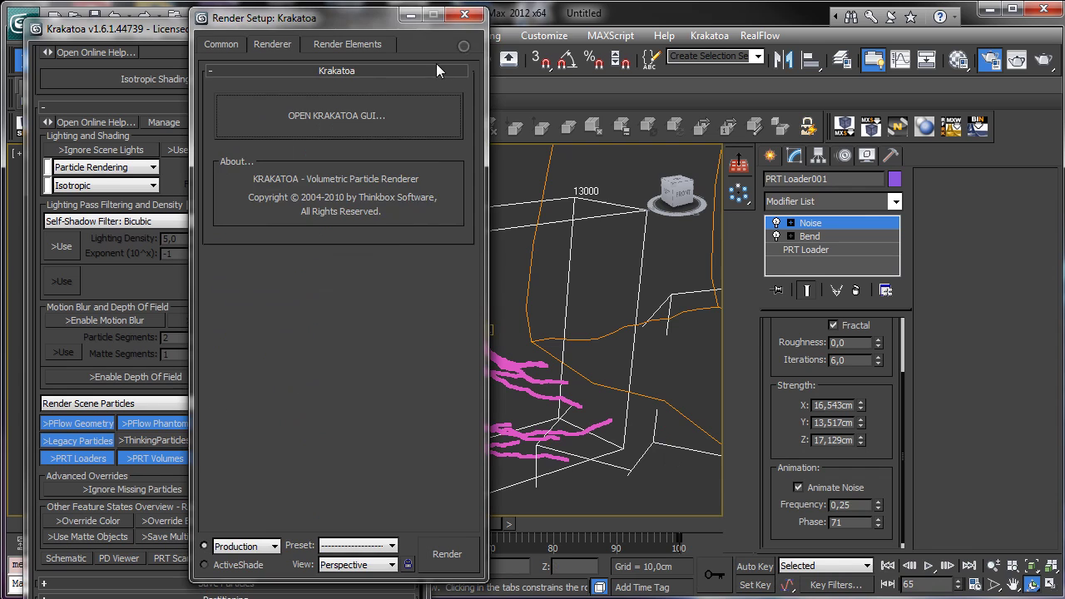
{"action": "left_click", "coordinate": [221, 44]}
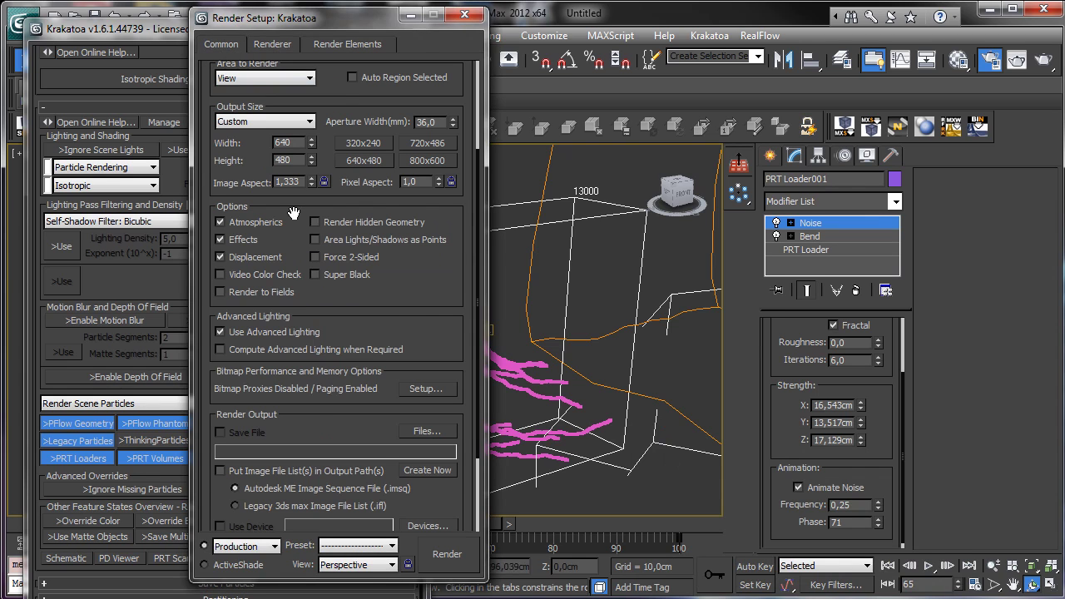
{"action": "scroll", "coordinate": [295, 213], "scroll_direction": "up", "scroll_amount": 3}
{"action": "left_click", "coordinate": [447, 553]}
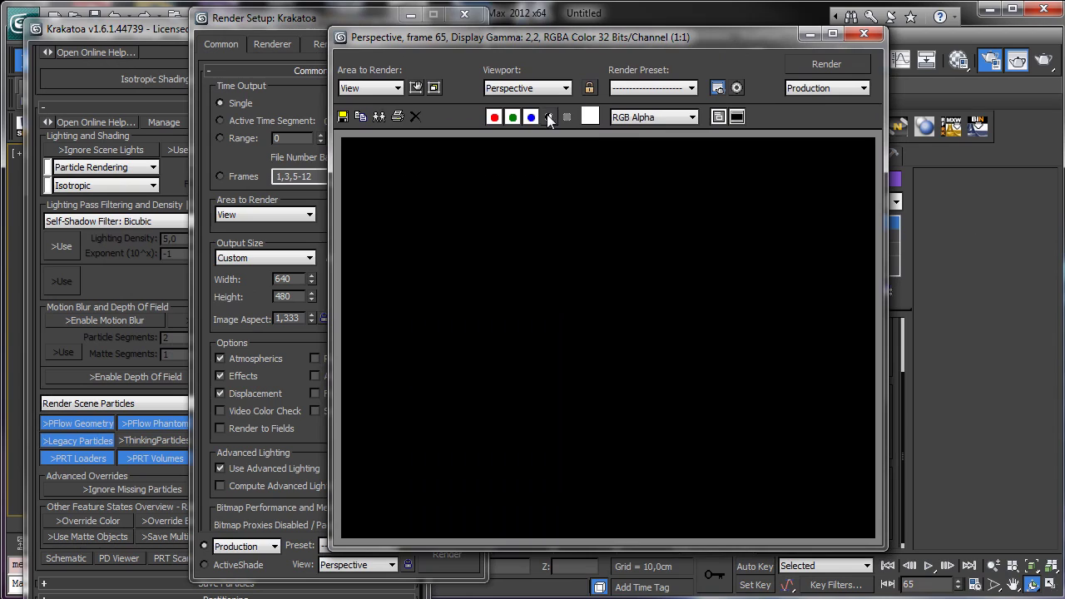
{"action": "left_click", "coordinate": [547, 117]}
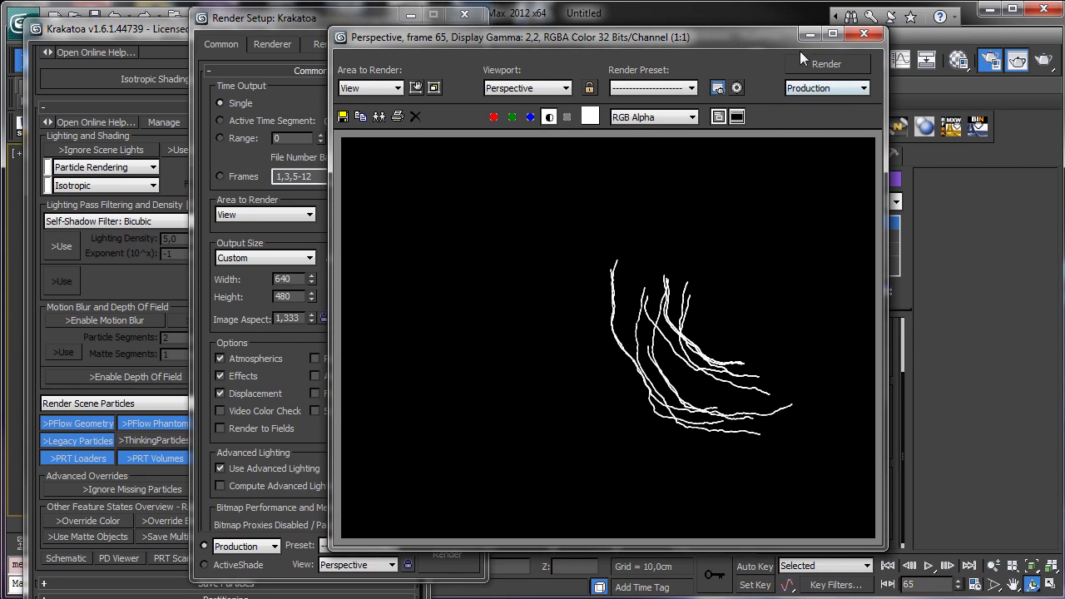
{"action": "left_click", "coordinate": [864, 34]}
Step: Return the timeline to frame 0, put away the render windows, and select the PF Source 001 emitter
{"action": "left_click_drag", "start_coordinate": [496, 527], "coordinate": [641, 450]}
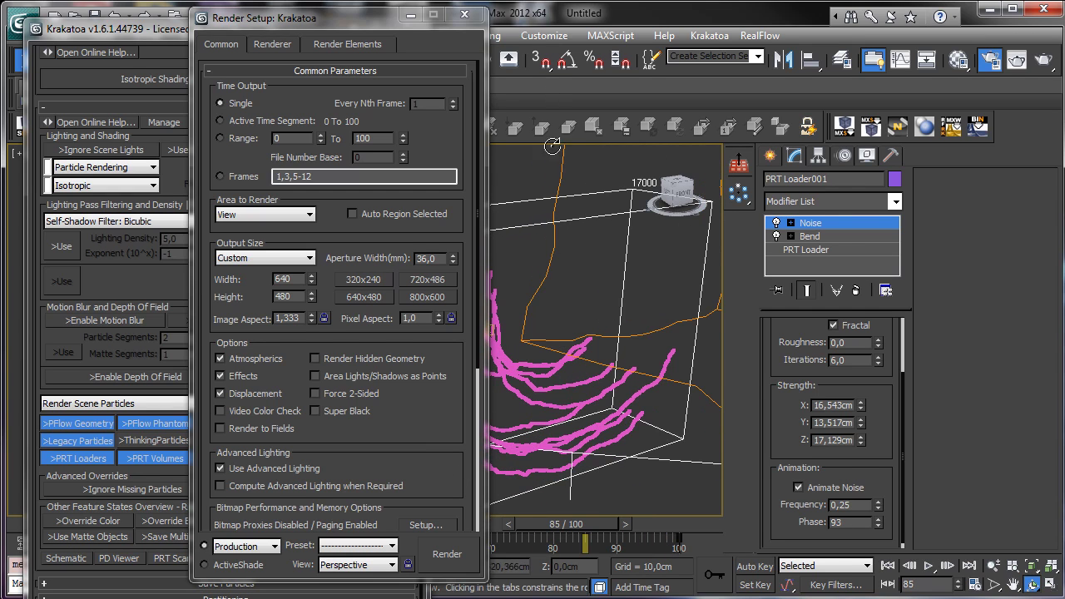
{"action": "left_click", "coordinate": [412, 17]}
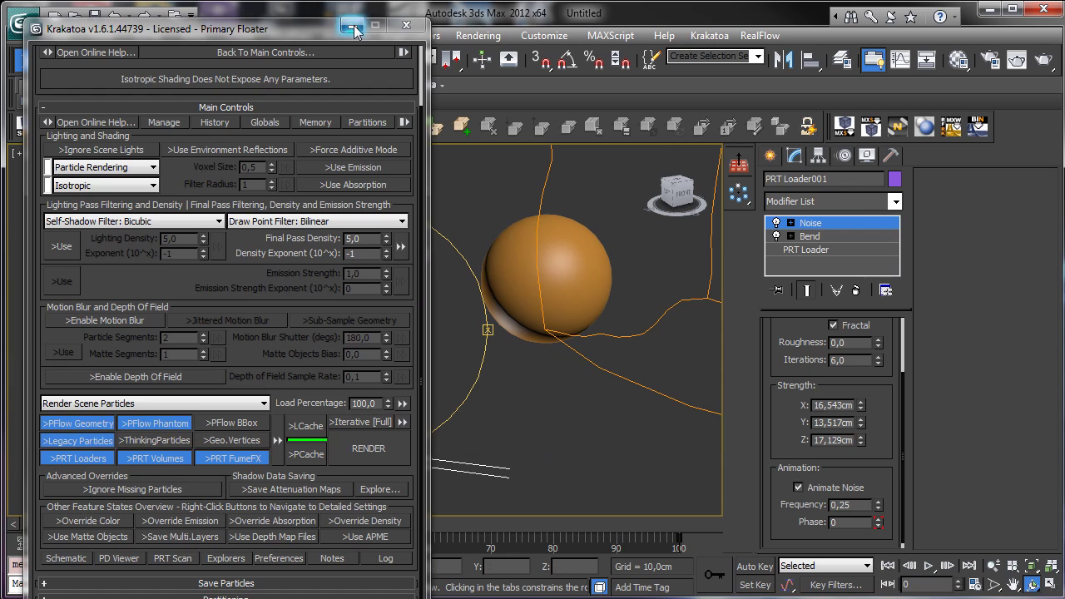
{"action": "left_click", "coordinate": [353, 26]}
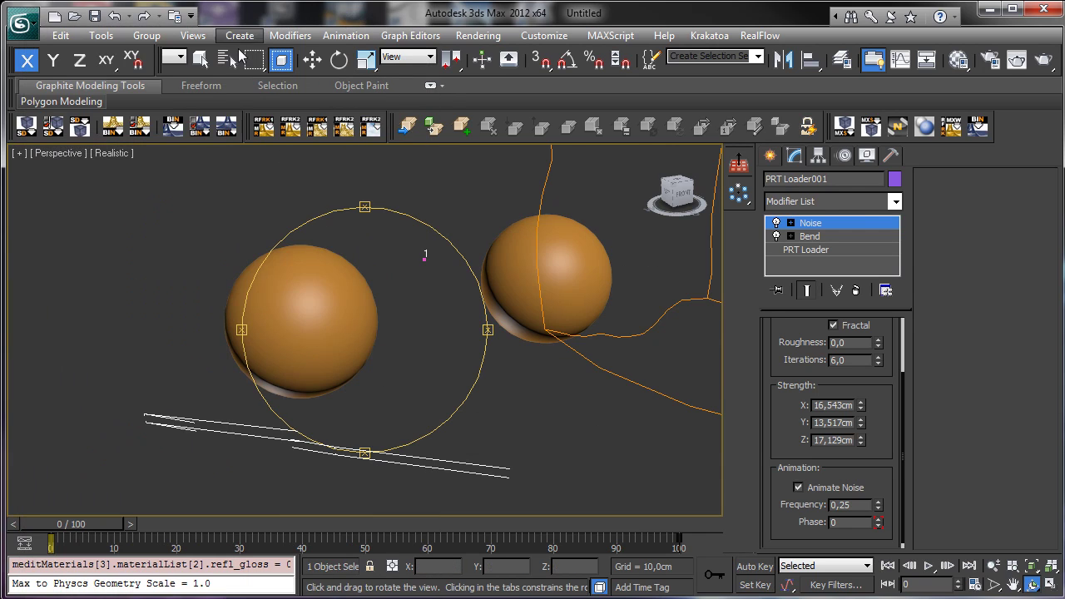
{"action": "left_click", "coordinate": [200, 58]}
{"action": "left_click", "coordinate": [994, 566]}
{"action": "left_click_drag", "start_coordinate": [540, 367], "coordinate": [565, 586]}
{"action": "left_click", "coordinate": [200, 58]}
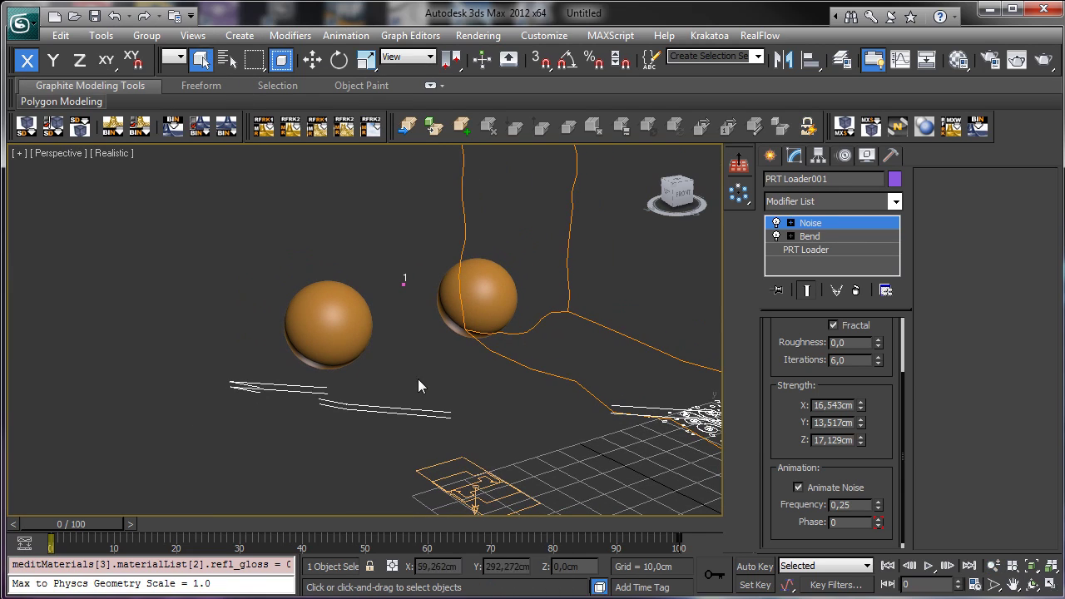
{"action": "left_click", "coordinate": [453, 494]}
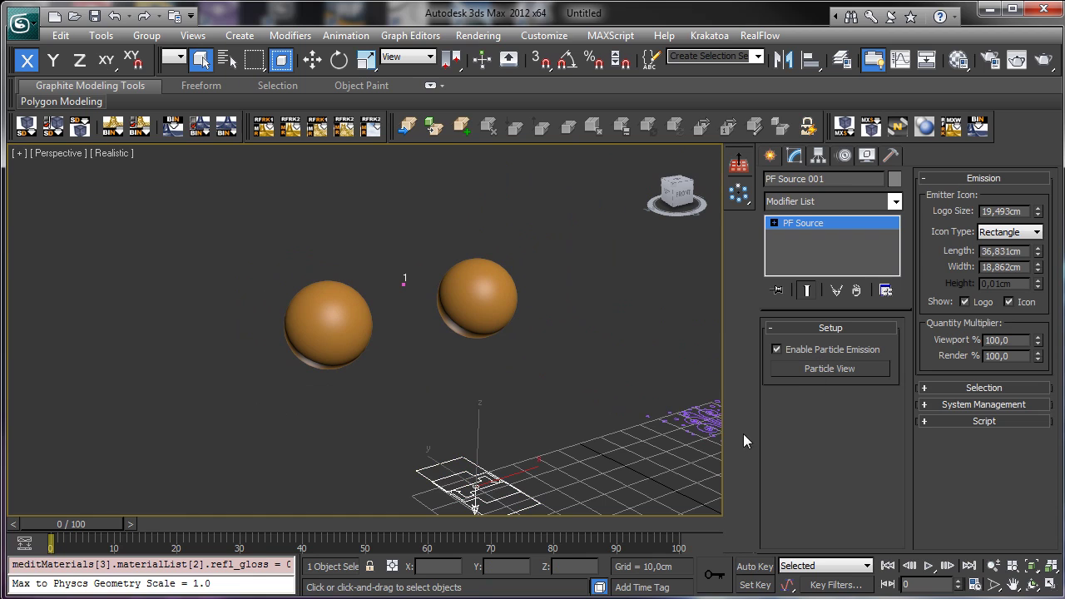
Step: At frame 40, set the Speed 001 operator's variation to 15 cm in Particle View
{"action": "mouse_move", "coordinate": [76, 526]}
{"action": "left_mouse_down"}
{"action": "mouse_move", "coordinate": [468, 504]}
{"action": "mouse_move", "coordinate": [296, 511]}
{"action": "left_mouse_up"}
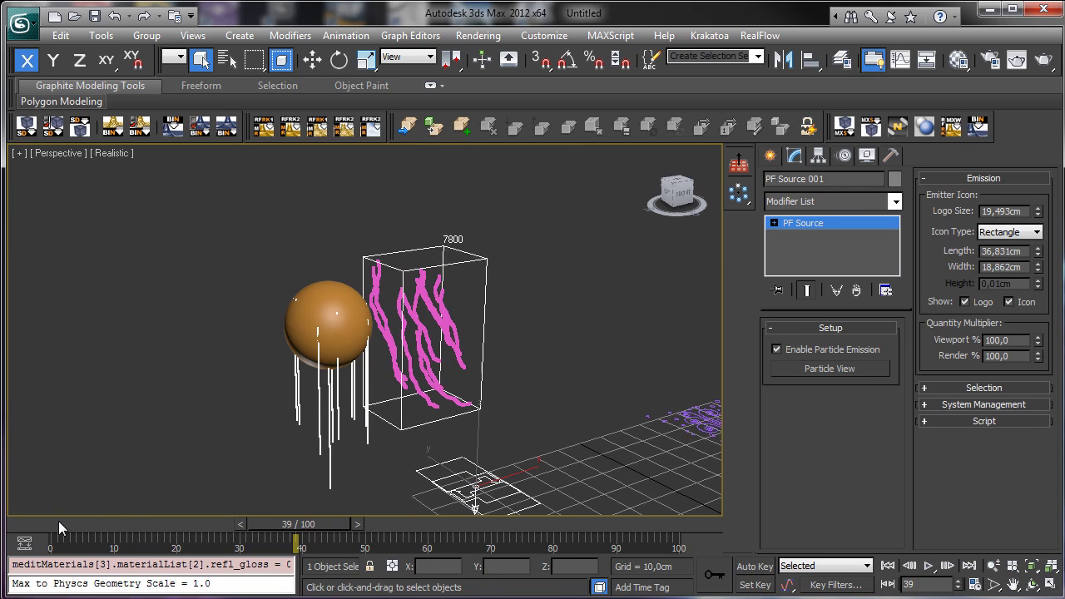
{"action": "mouse_move", "coordinate": [58, 521]}
{"action": "left_mouse_down"}
{"action": "mouse_move", "coordinate": [300, 486]}
{"action": "mouse_move", "coordinate": [39, 470]}
{"action": "left_mouse_up"}
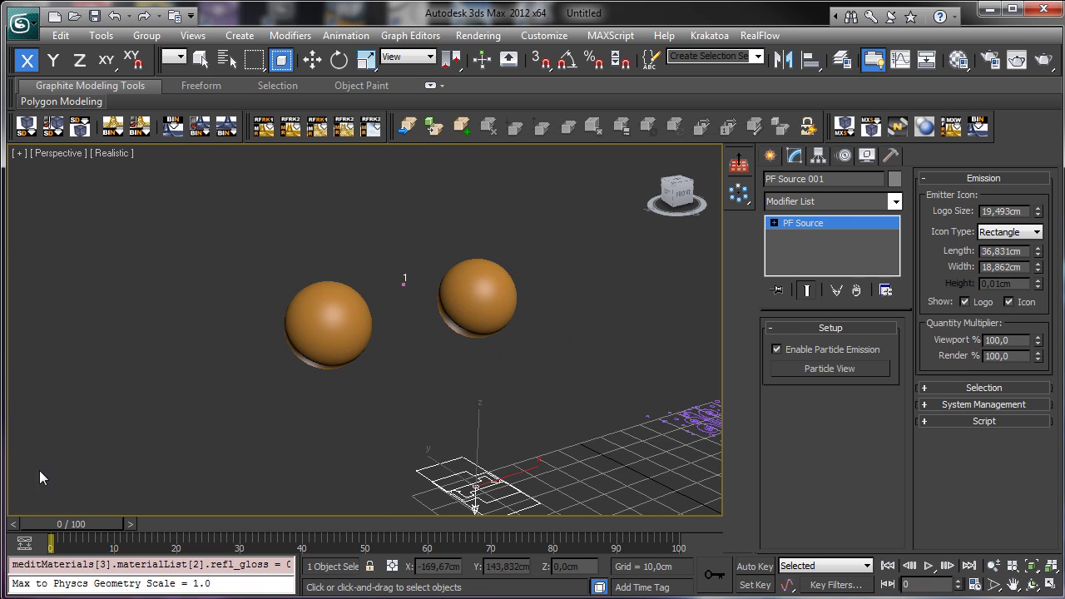
{"action": "key", "text": "q"}
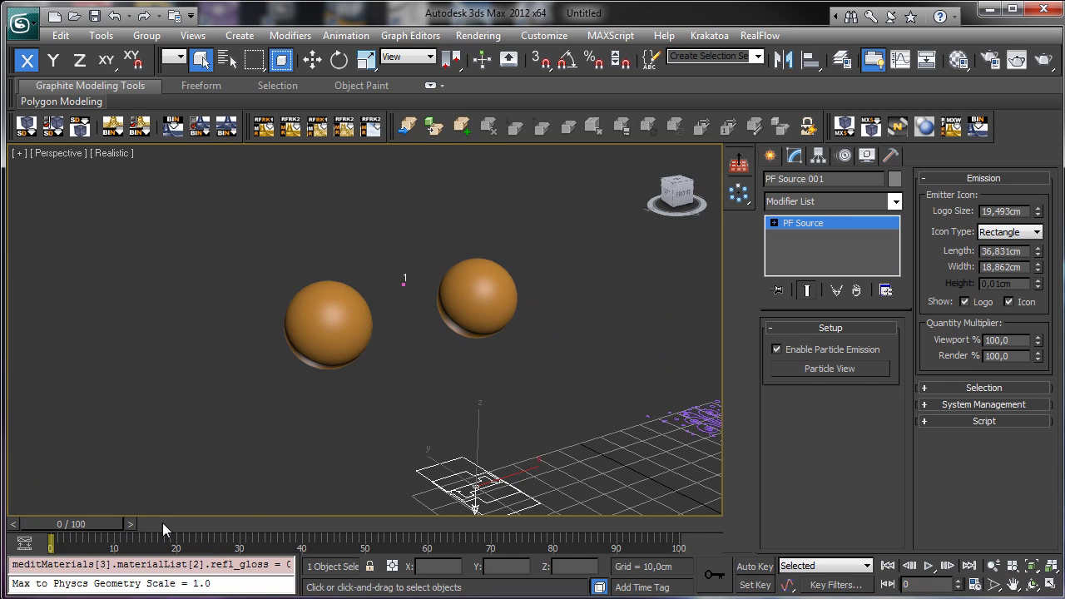
{"action": "left_click_drag", "start_coordinate": [162, 523], "coordinate": [305, 522]}
{"action": "left_click", "coordinate": [804, 371]}
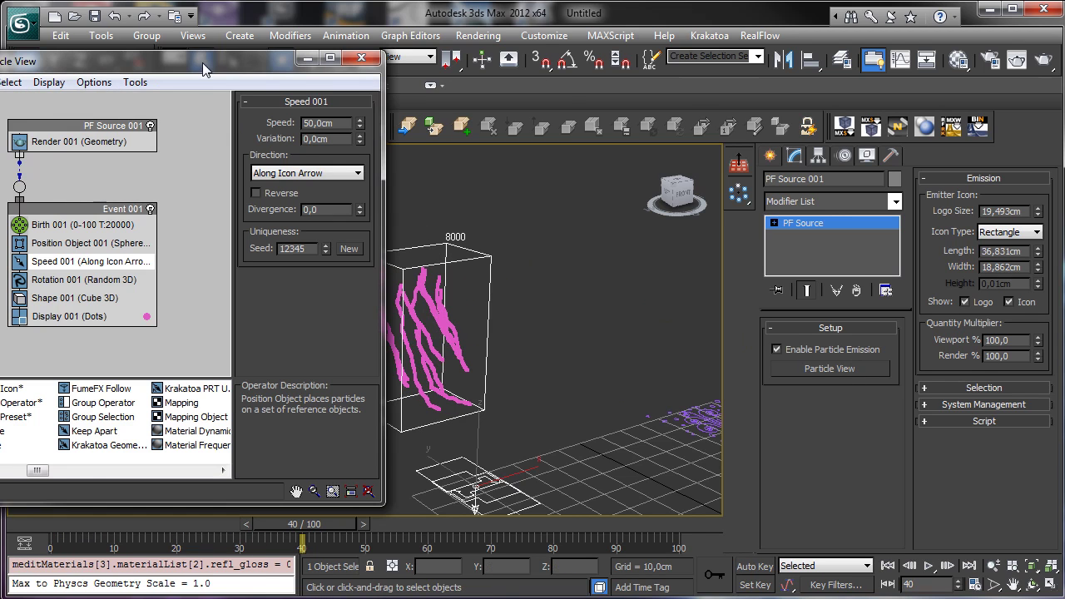
{"action": "left_click_drag", "start_coordinate": [202, 62], "coordinate": [440, 49]}
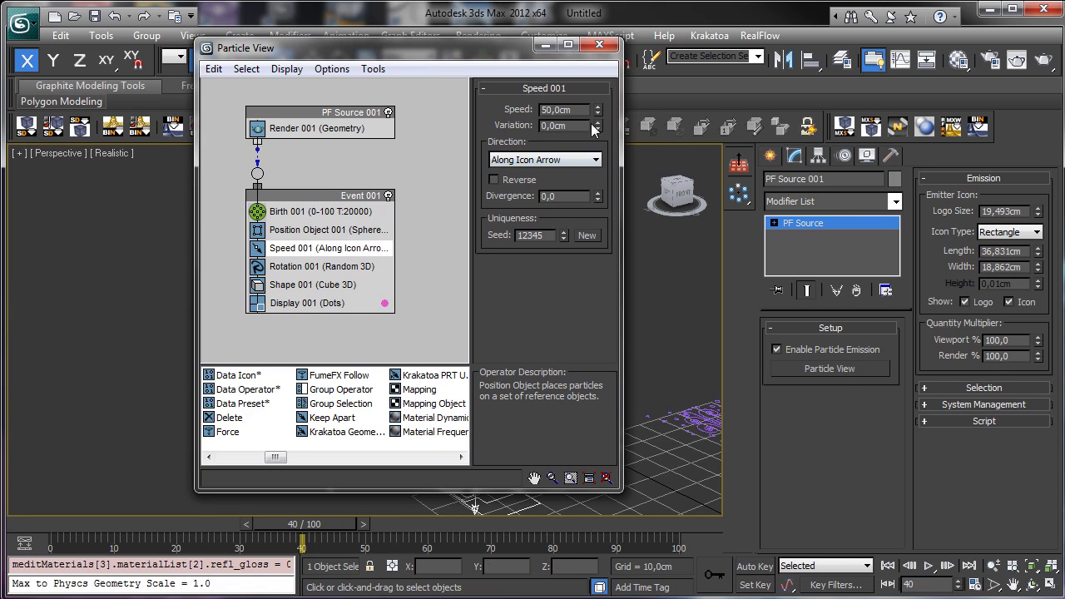
{"action": "left_click_drag", "start_coordinate": [598, 123], "coordinate": [598, 83]}
{"action": "left_click_drag", "start_coordinate": [470, 50], "coordinate": [843, 55]}
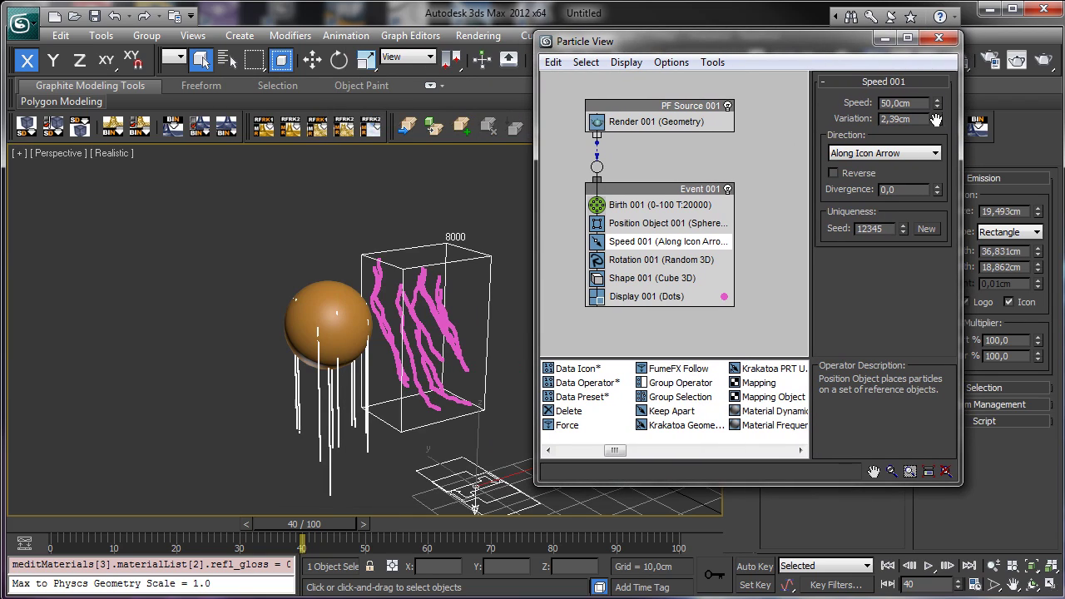
{"action": "double_click", "coordinate": [897, 119]}
{"action": "type", "text": "15"}
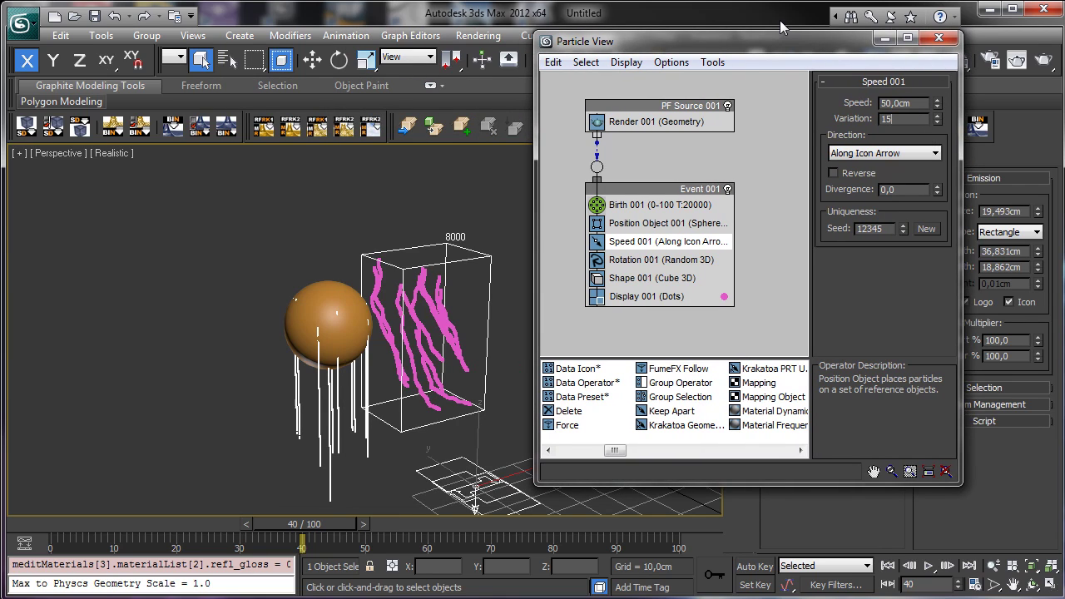
{"action": "key", "text": "Return"}
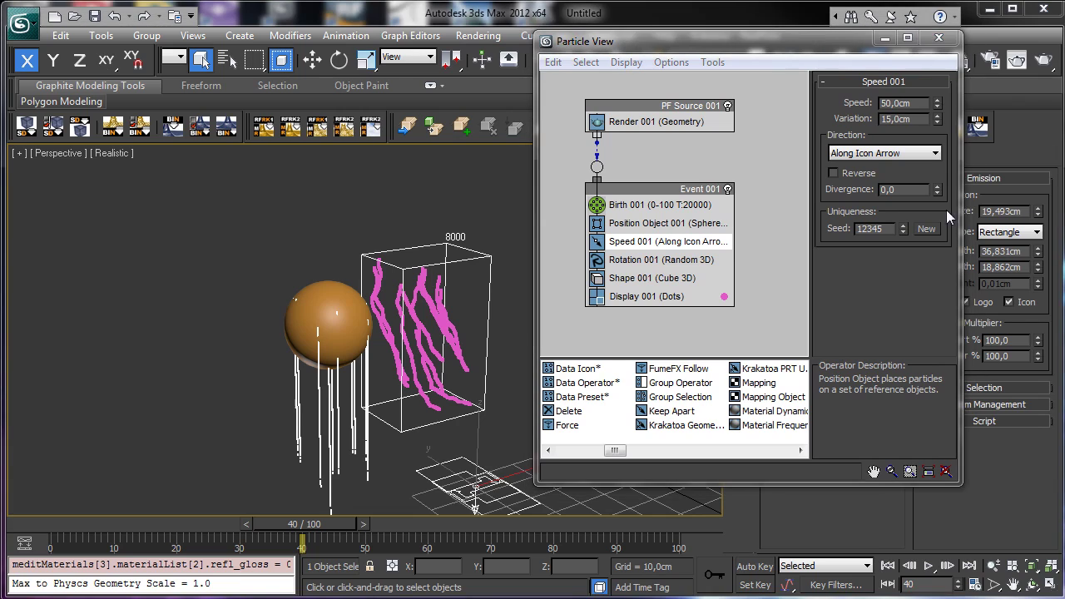
Step: Set the Speed 001 divergence to 5.5, preview the particles up to frame 52, return to frame 0 and close Particle View
{"action": "left_click_drag", "start_coordinate": [939, 191], "coordinate": [943, 175]}
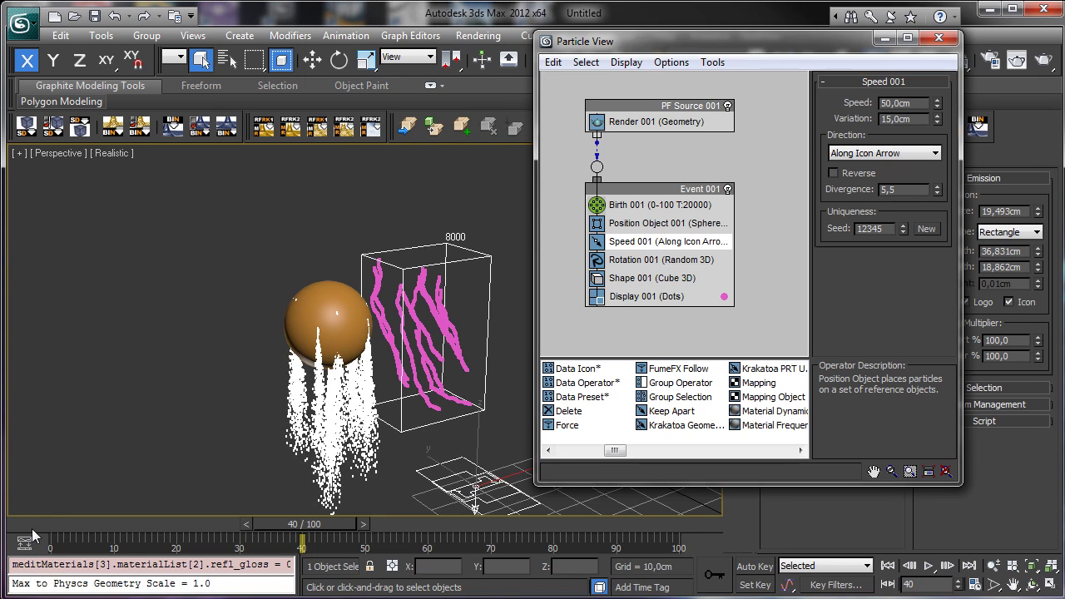
{"action": "left_click_drag", "start_coordinate": [33, 524], "coordinate": [378, 523]}
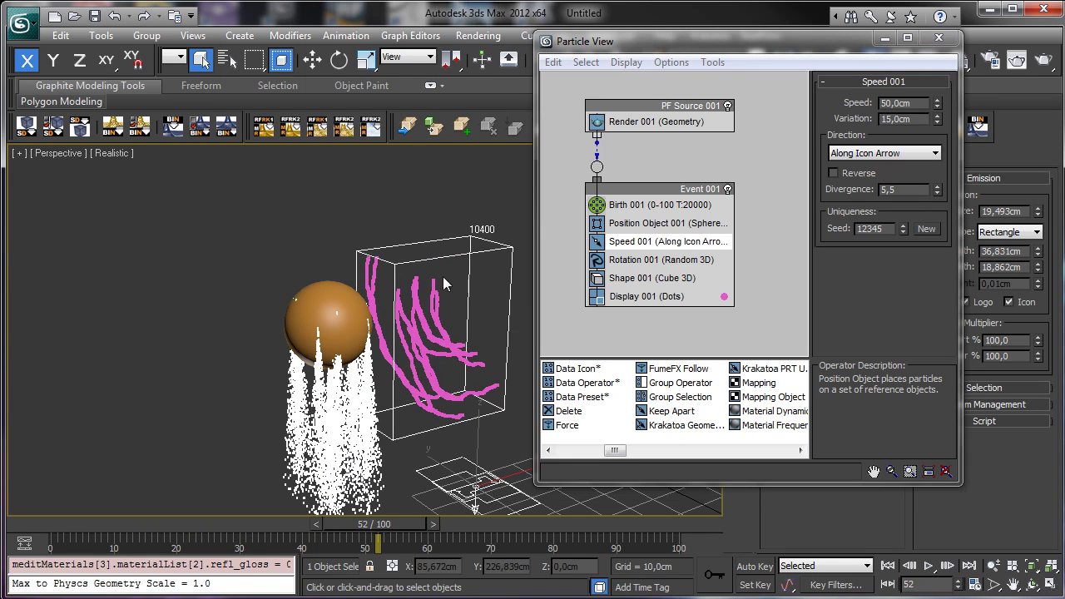
{"action": "left_click", "coordinate": [39, 525]}
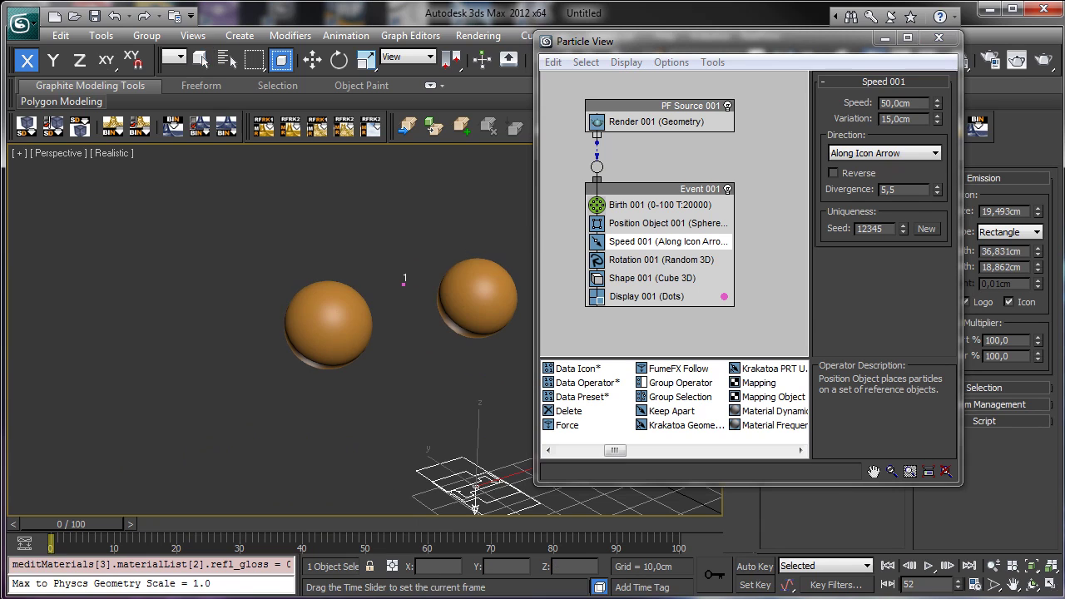
{"action": "left_click", "coordinate": [939, 38]}
Step: Set Krakatoa's render mode to Save Particles To File Sequence
{"action": "left_click", "coordinate": [996, 62]}
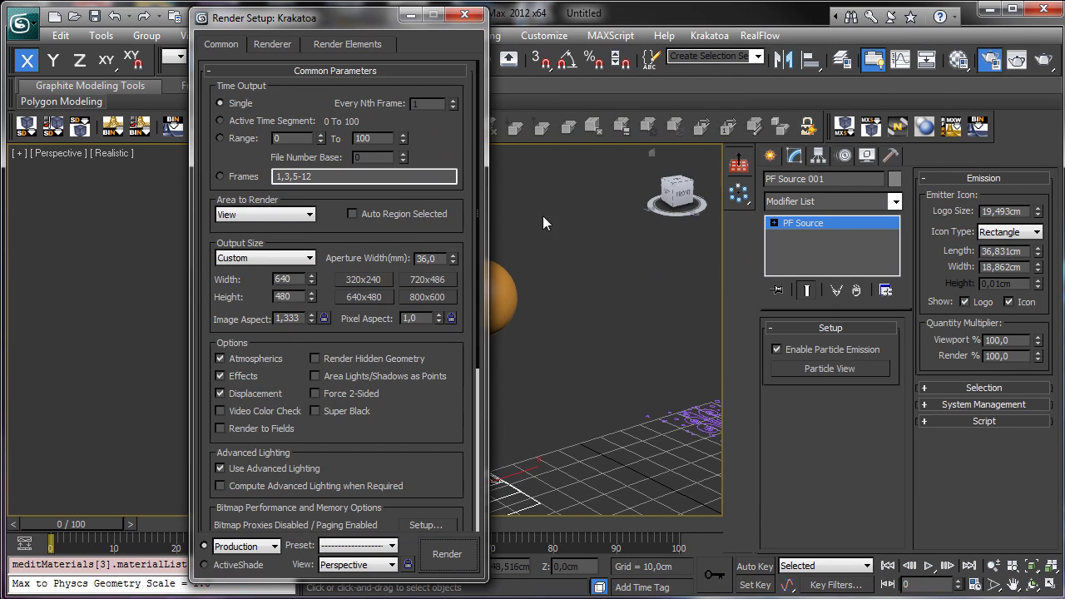
{"action": "left_click", "coordinate": [272, 44]}
{"action": "left_click", "coordinate": [332, 118]}
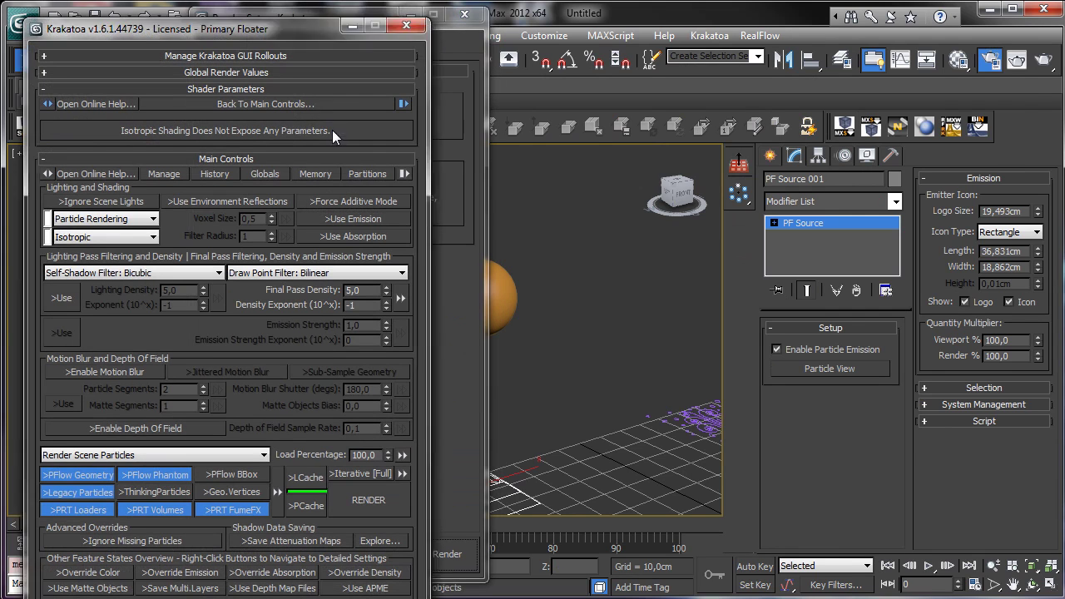
{"action": "left_click_drag", "start_coordinate": [214, 355], "coordinate": [241, 181]}
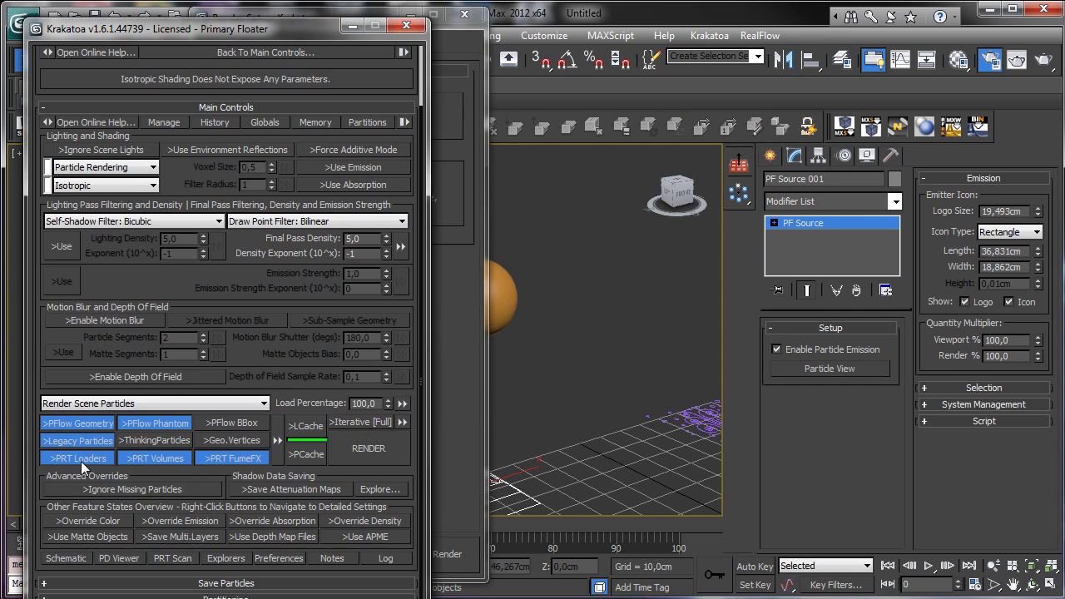
{"action": "left_click", "coordinate": [161, 404]}
{"action": "left_click", "coordinate": [104, 434]}
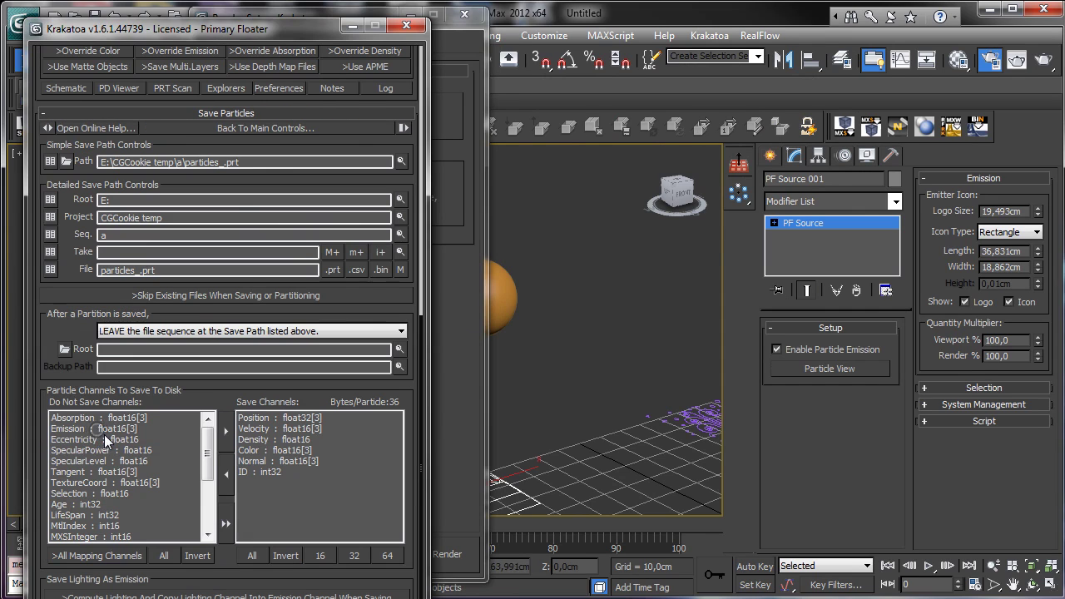
Step: Exclude PRT Loaders from the particles Krakatoa saves and put away the Render Setup window
{"action": "scroll", "coordinate": [70, 300], "scroll_direction": "up", "scroll_amount": 10}
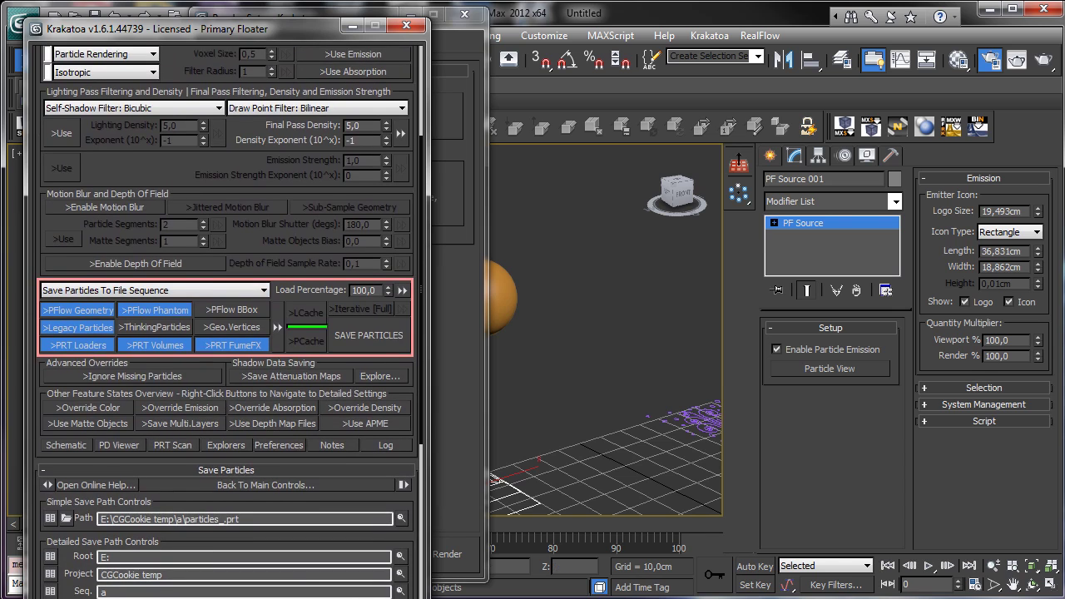
{"action": "left_click", "coordinate": [74, 345]}
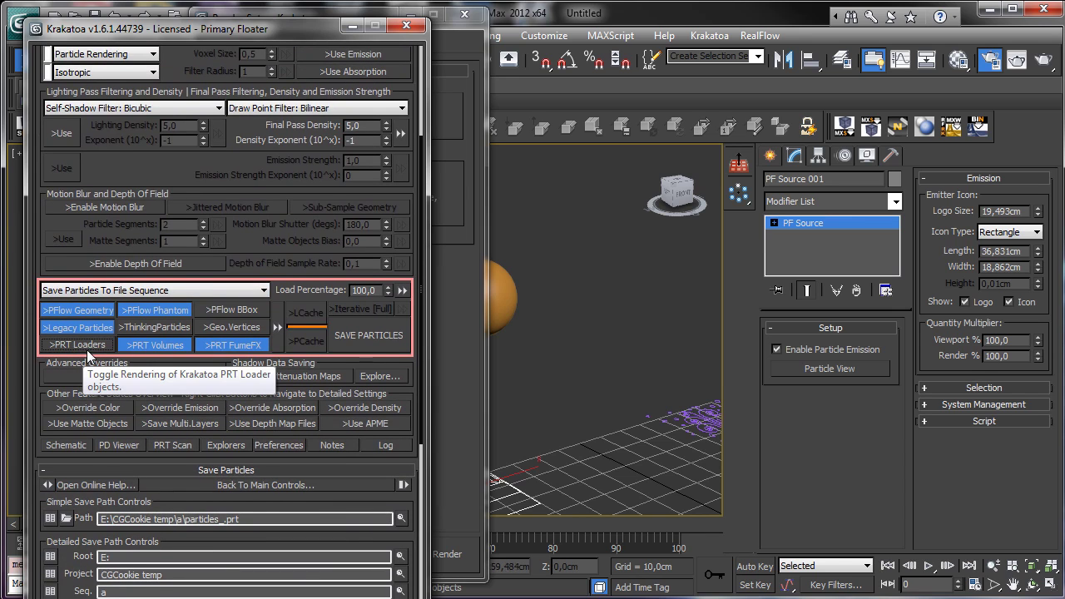
{"action": "left_click", "coordinate": [471, 12]}
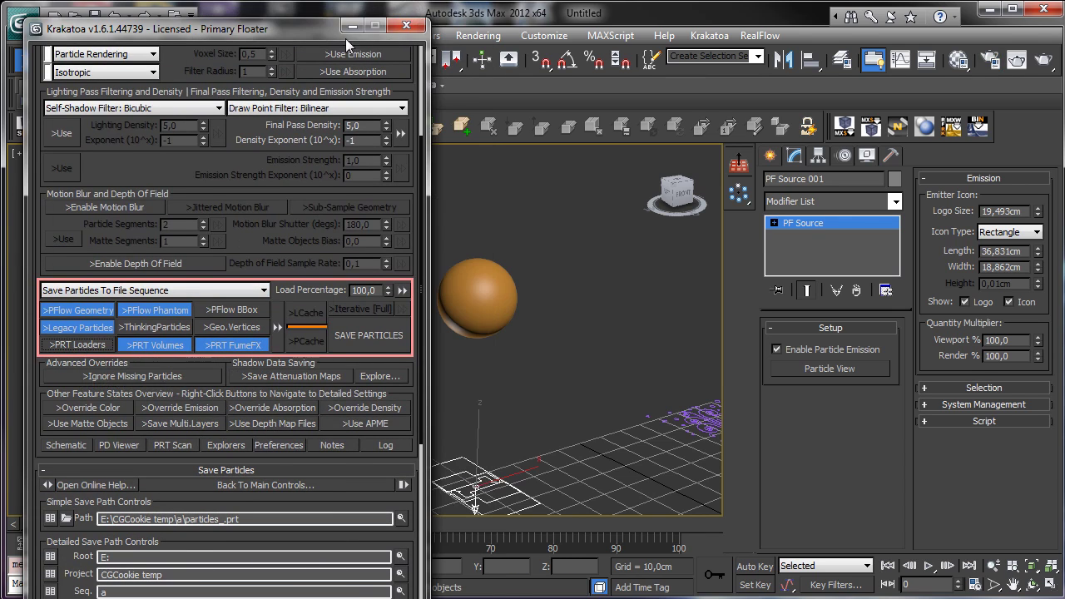
Step: Include PRT Loaders in Krakatoa's particle sources again, put away the Krakatoa window and select PRT Loader001
{"action": "left_click_drag", "start_coordinate": [419, 36], "coordinate": [1054, 27]}
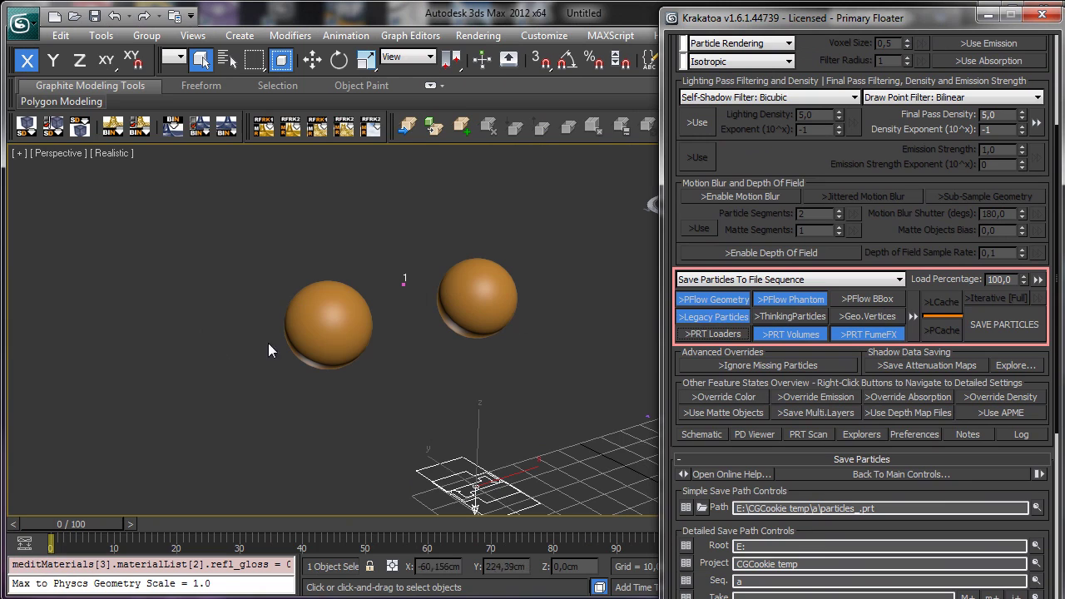
{"action": "left_click", "coordinate": [701, 337]}
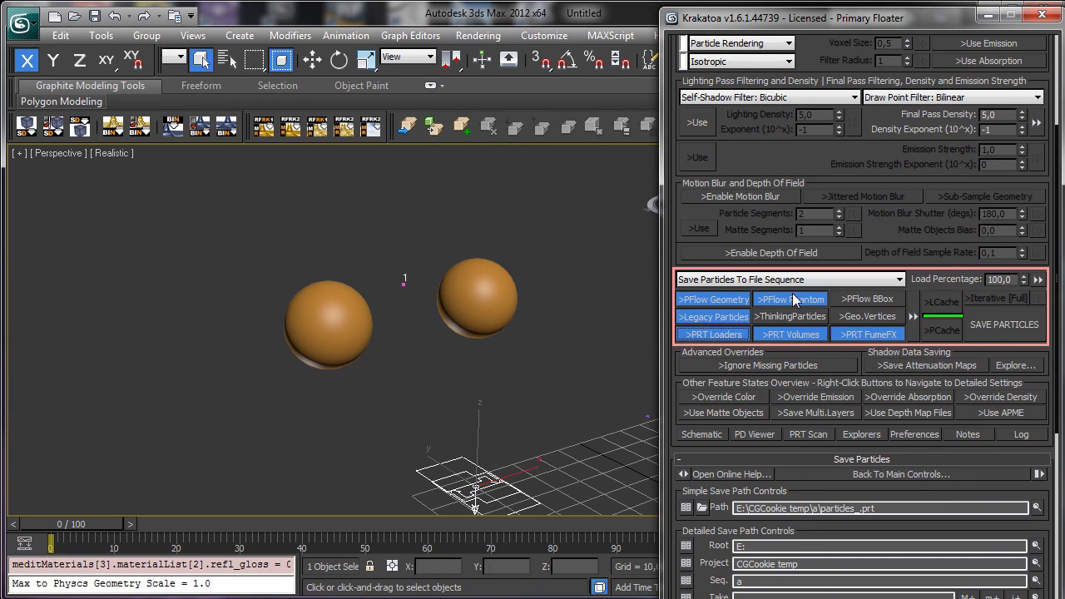
{"action": "left_click", "coordinate": [984, 16]}
{"action": "left_click", "coordinate": [687, 423]}
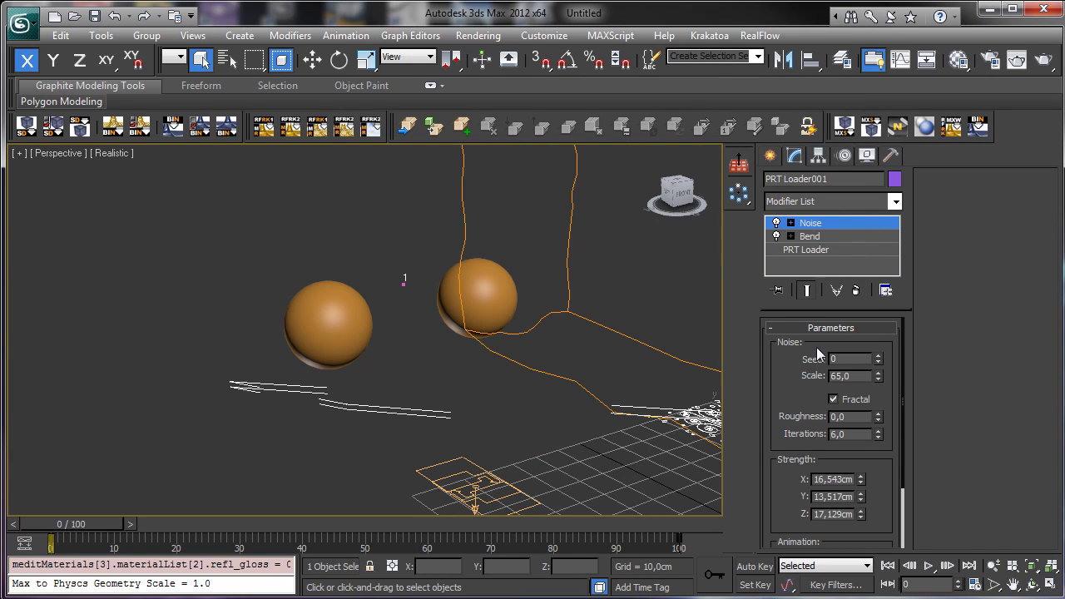
Step: Turn off both viewport and render loading for the particles_####.prt sequence in PRT Loader001's base settings
{"action": "left_click", "coordinate": [807, 250]}
{"action": "left_click", "coordinate": [979, 212]}
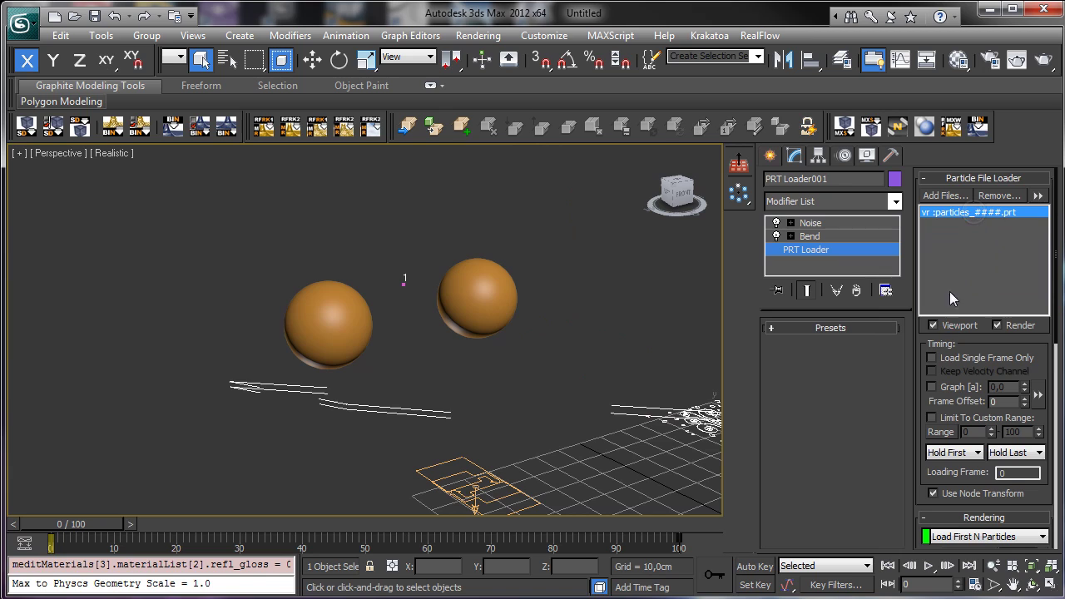
{"action": "left_click", "coordinate": [974, 326]}
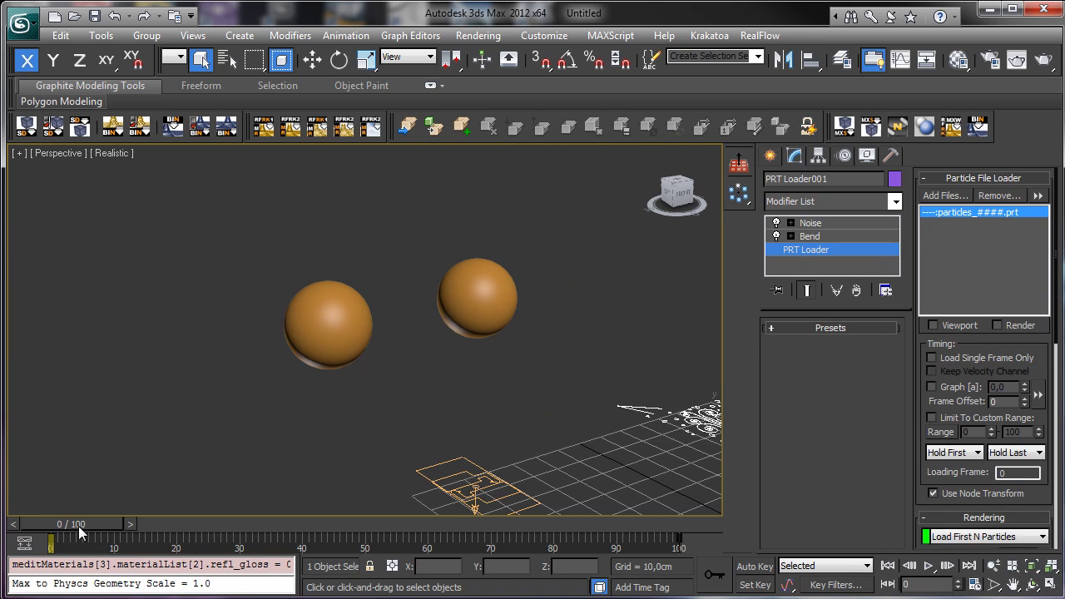
{"action": "mouse_move", "coordinate": [80, 533]}
{"action": "left_mouse_down"}
{"action": "mouse_move", "coordinate": [350, 525]}
{"action": "mouse_move", "coordinate": [109, 505]}
{"action": "mouse_move", "coordinate": [236, 497]}
{"action": "mouse_move", "coordinate": [75, 524]}
{"action": "left_mouse_up"}
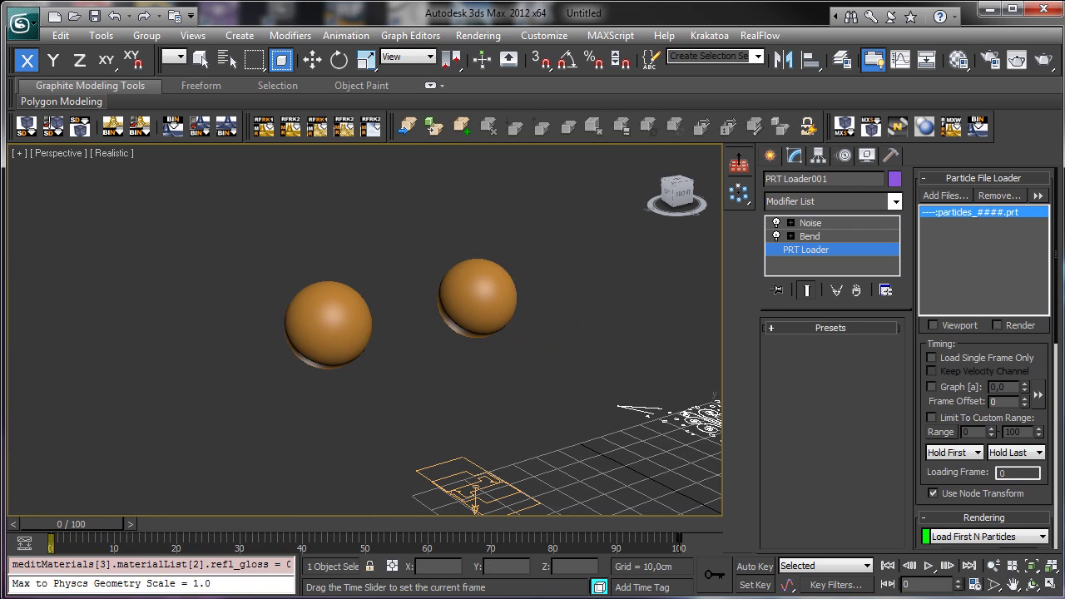
Step: Save the particle flow with Krakatoa to E:\CGCookie temp\a\particles_.prt, overwriting the existing sequence
{"action": "left_click", "coordinate": [989, 60]}
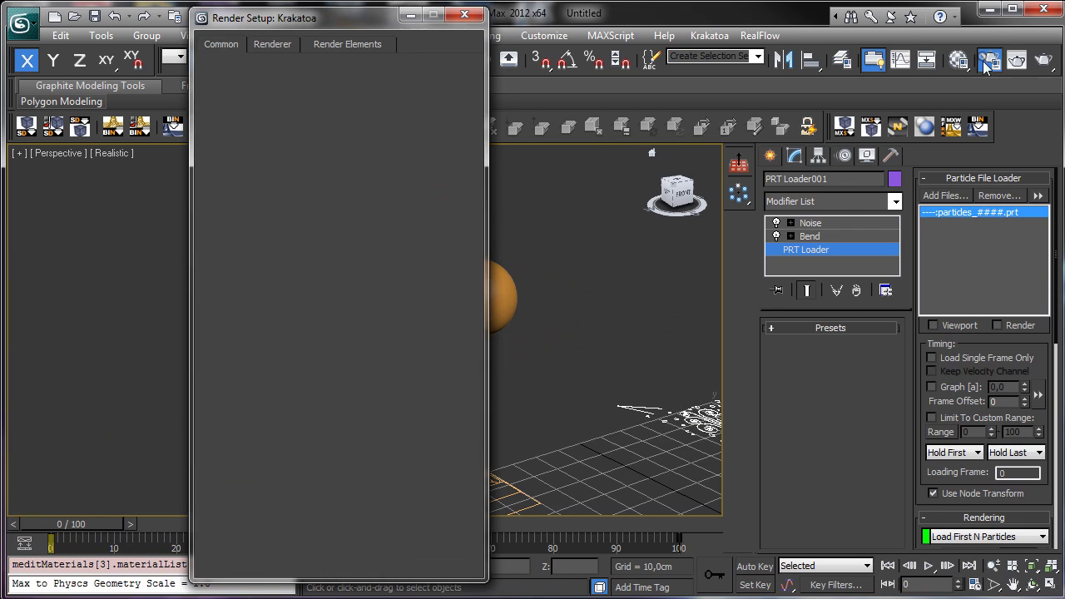
{"action": "left_click", "coordinate": [272, 44]}
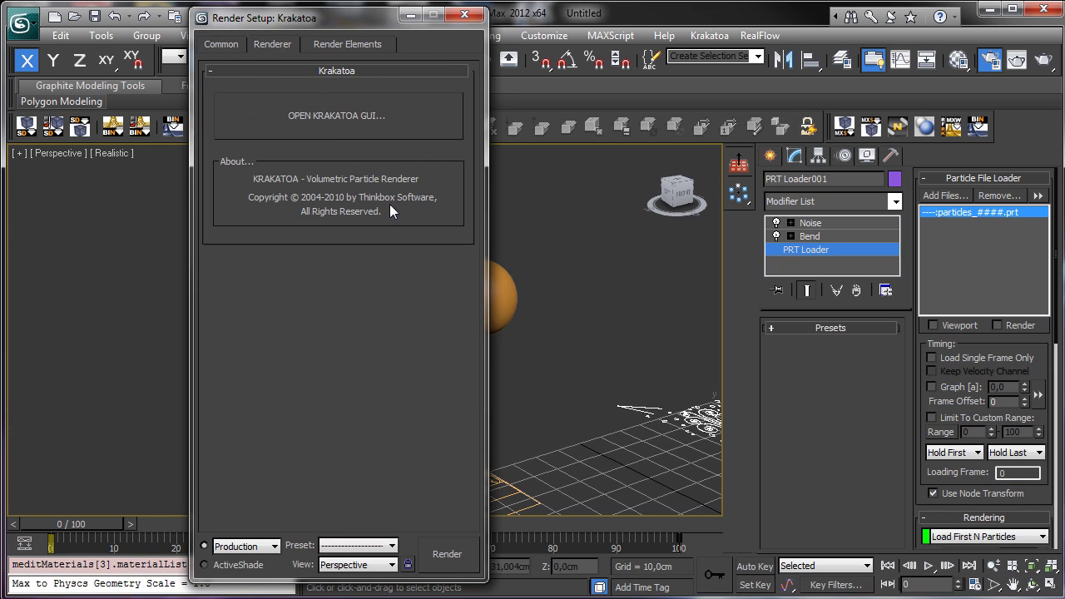
{"action": "left_click", "coordinate": [336, 117]}
{"action": "scroll", "coordinate": [758, 383], "scroll_direction": "up", "scroll_amount": 5}
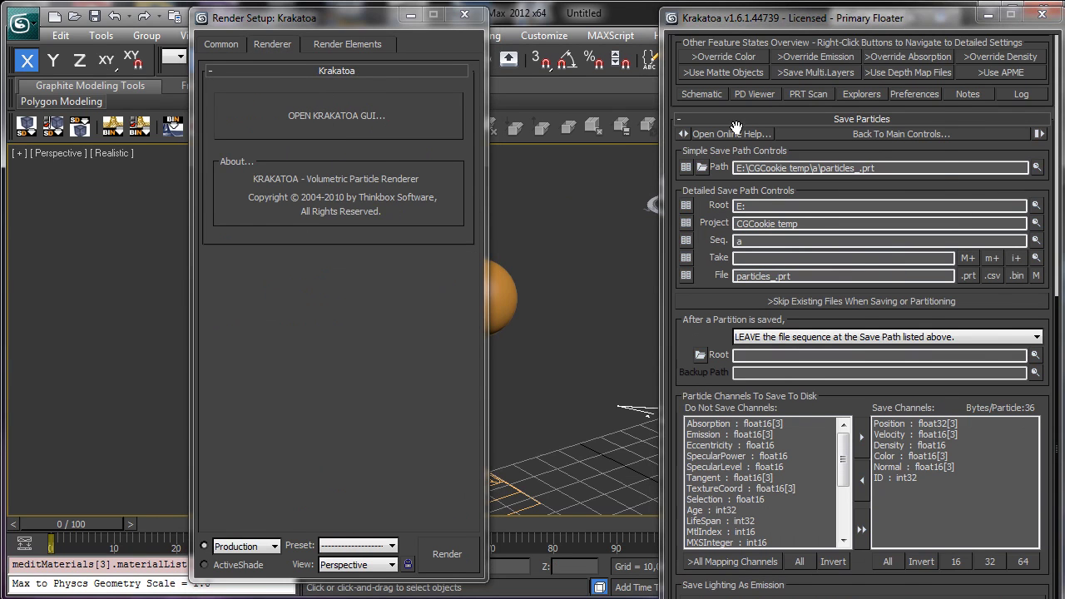
{"action": "scroll", "coordinate": [861, 192], "scroll_direction": "up", "scroll_amount": 3}
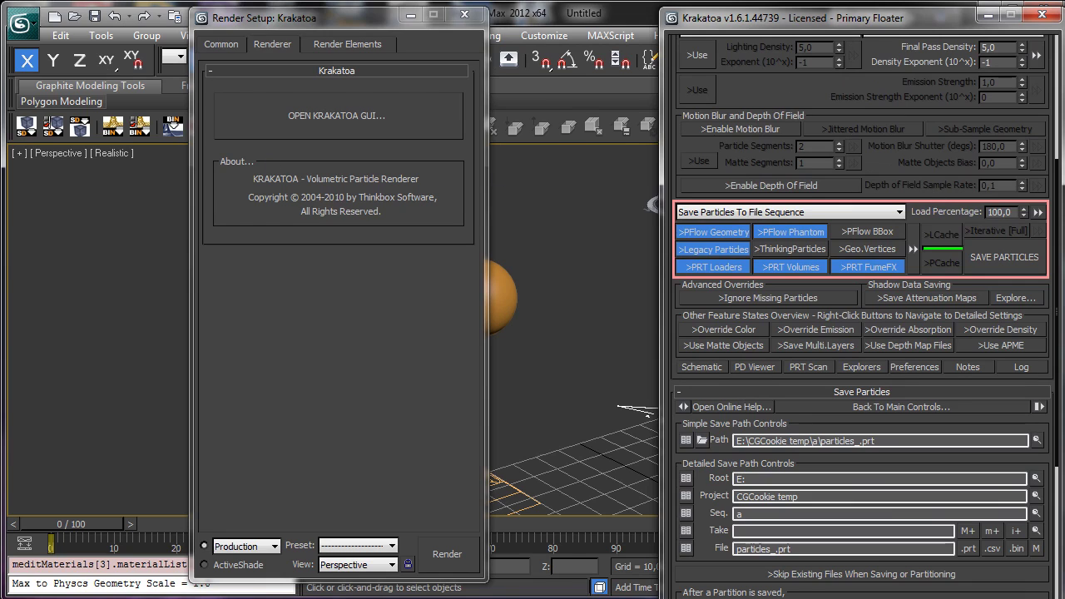
{"action": "left_click", "coordinate": [1003, 258]}
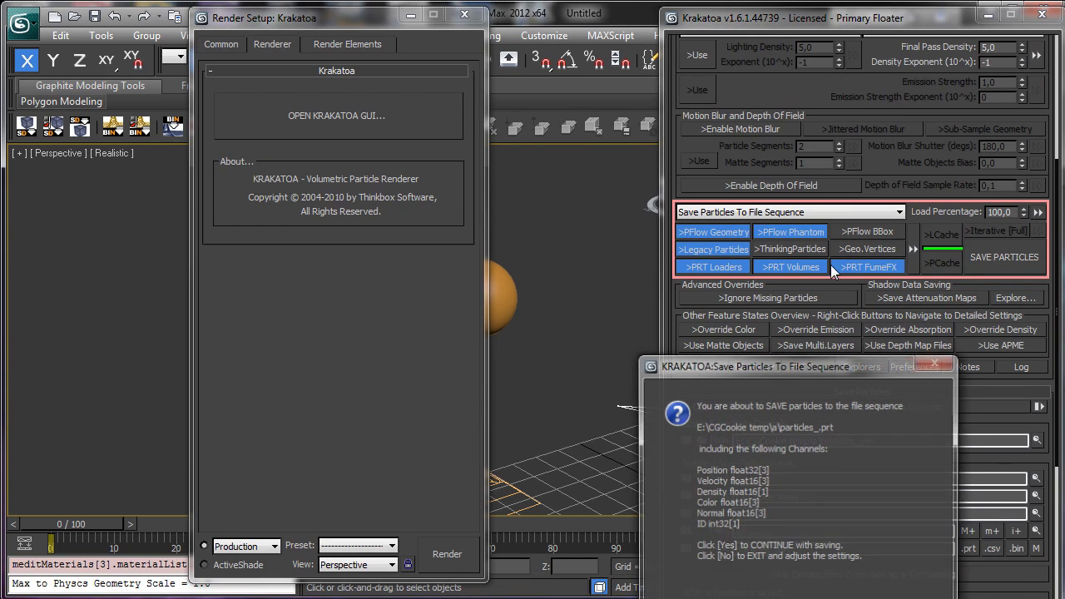
{"action": "left_click", "coordinate": [831, 589]}
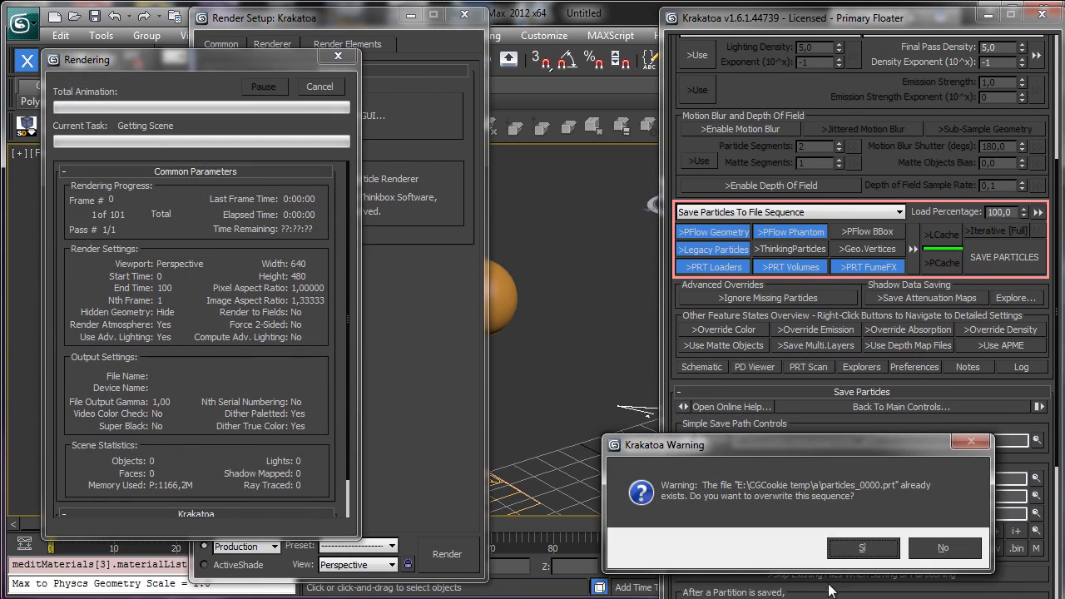
{"action": "left_click", "coordinate": [854, 551]}
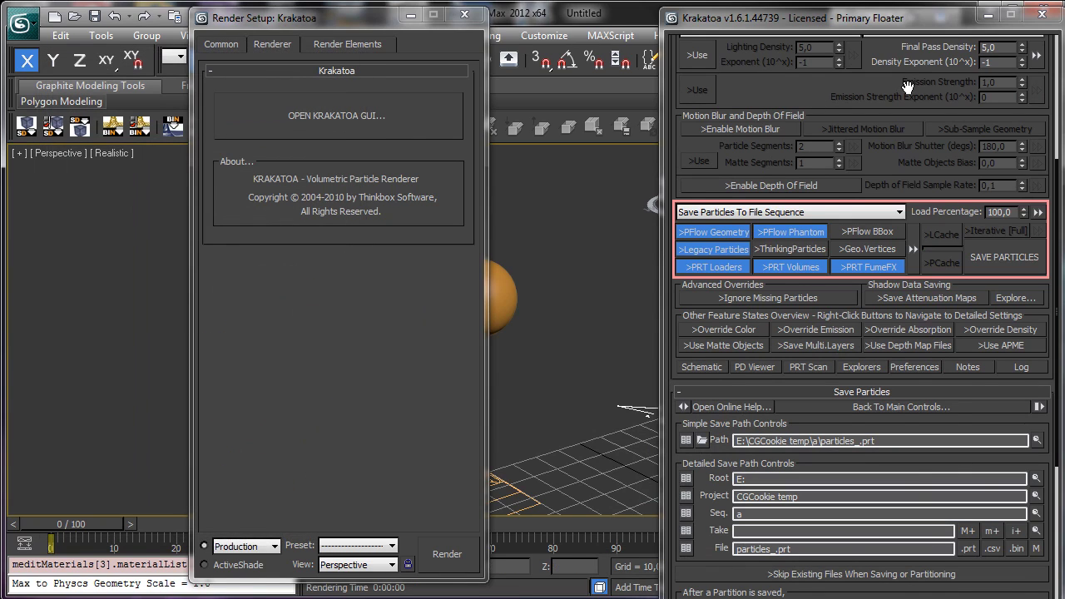
Step: Put away the Krakatoa and Render Setup windows, turn viewport and render loading of the particle sequence back on, and preview it
{"action": "left_click", "coordinate": [989, 11]}
{"action": "left_click", "coordinate": [412, 14]}
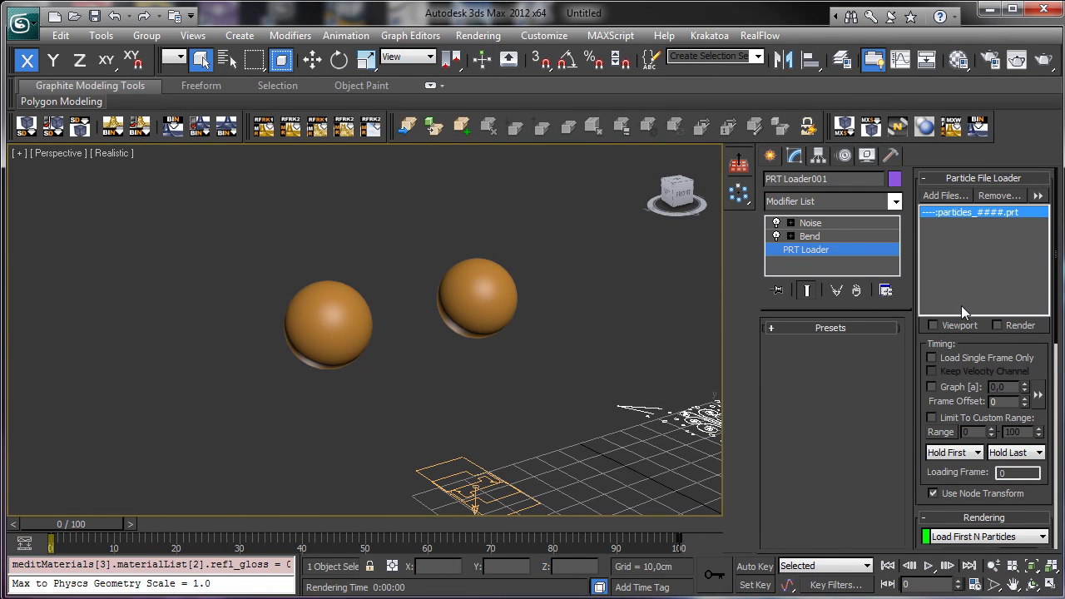
{"action": "left_click", "coordinate": [964, 327]}
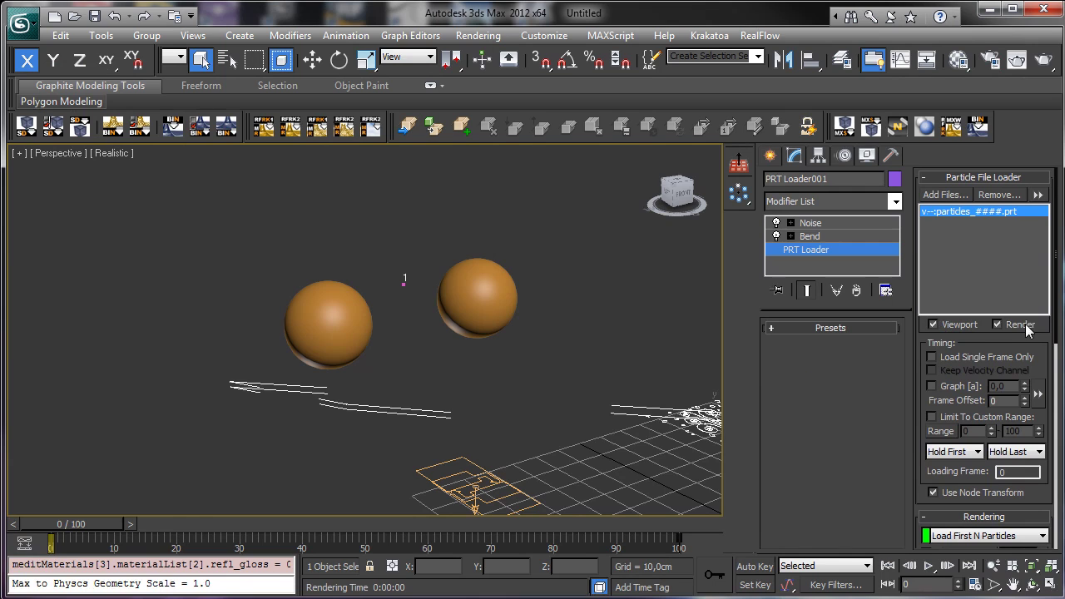
{"action": "mouse_move", "coordinate": [55, 525]}
{"action": "left_mouse_down"}
{"action": "mouse_move", "coordinate": [491, 504]}
{"action": "mouse_move", "coordinate": [59, 520]}
{"action": "left_mouse_up"}
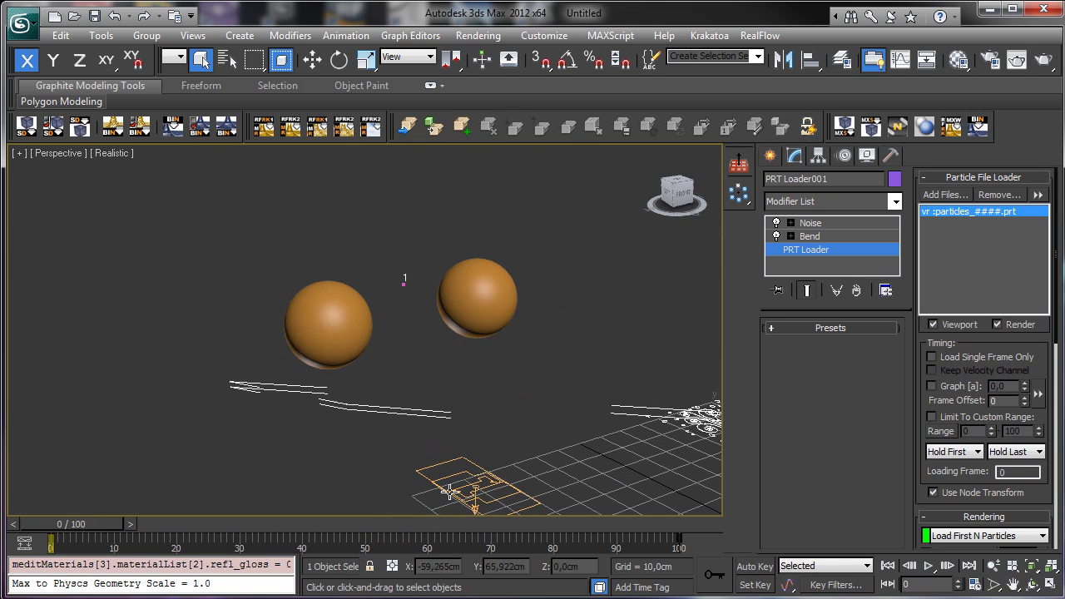
Step: Turn off particle emission for PF Source 001 and preview the scene from a wider perspective view
{"action": "left_click", "coordinate": [582, 333]}
{"action": "left_click", "coordinate": [512, 488]}
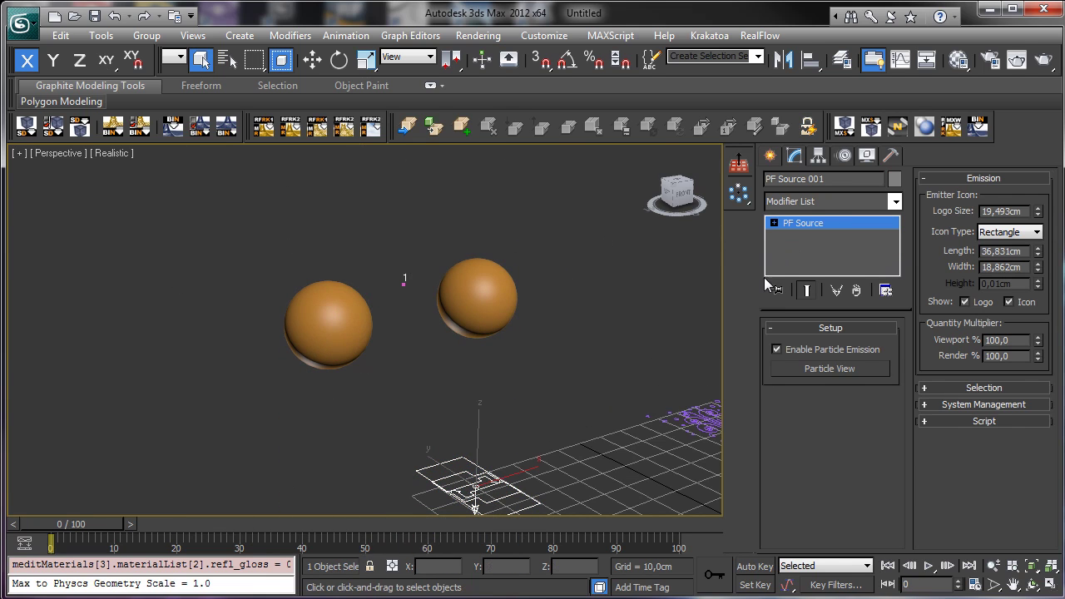
{"action": "left_click_drag", "start_coordinate": [52, 517], "coordinate": [75, 465]}
{"action": "left_click", "coordinate": [994, 566]}
{"action": "left_click_drag", "start_coordinate": [471, 399], "coordinate": [473, 435]}
{"action": "left_click", "coordinate": [312, 59]}
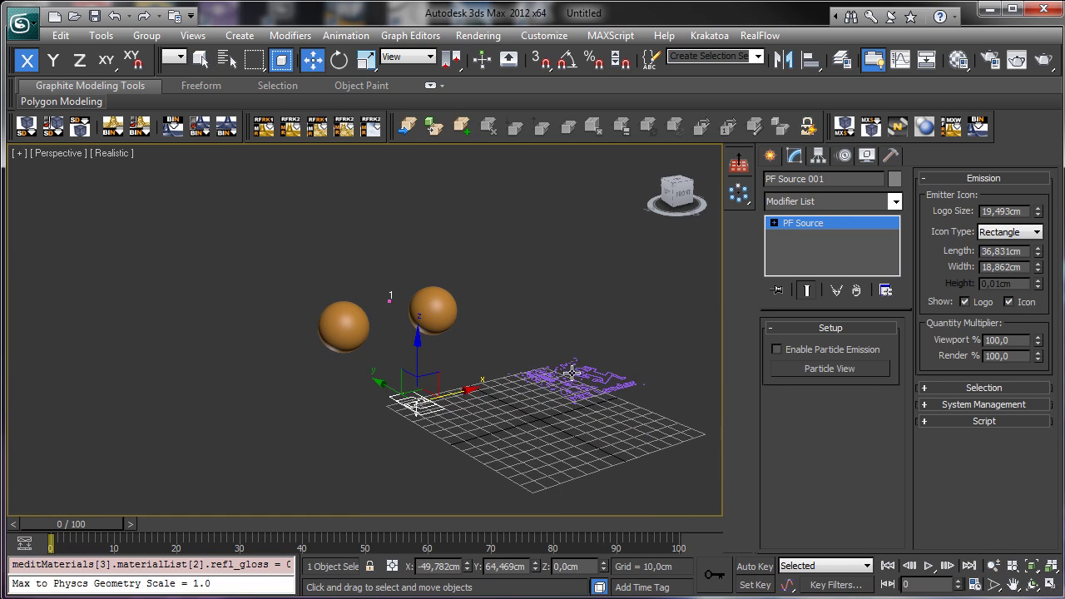
Step: Link PRT Loader001 to Sphere002 as its parent and preview the animation
{"action": "left_click", "coordinate": [576, 375]}
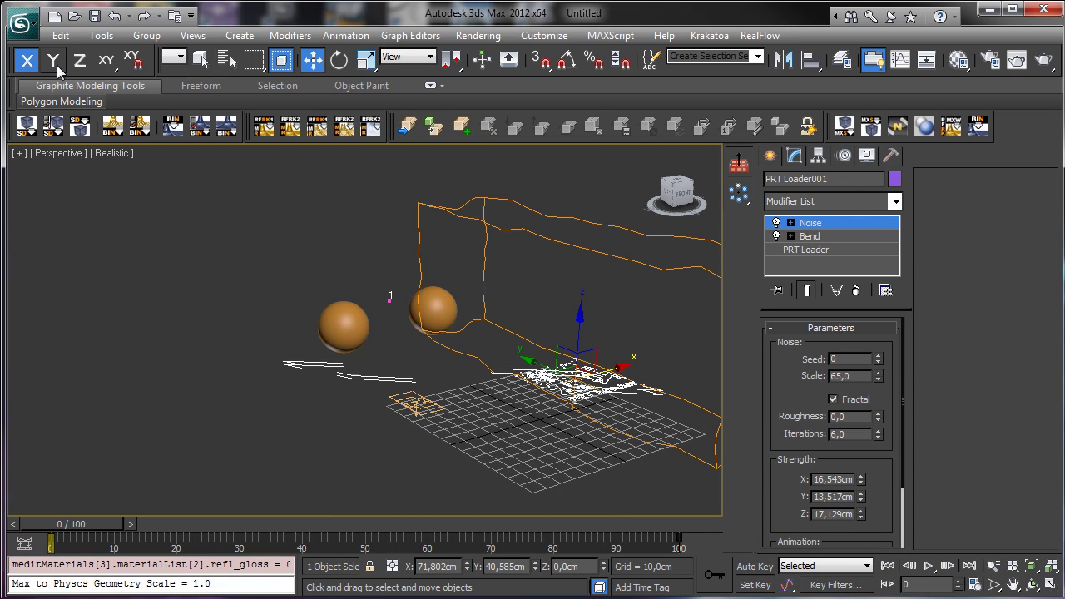
{"action": "left_click_drag", "start_coordinate": [208, 67], "coordinate": [323, 66]}
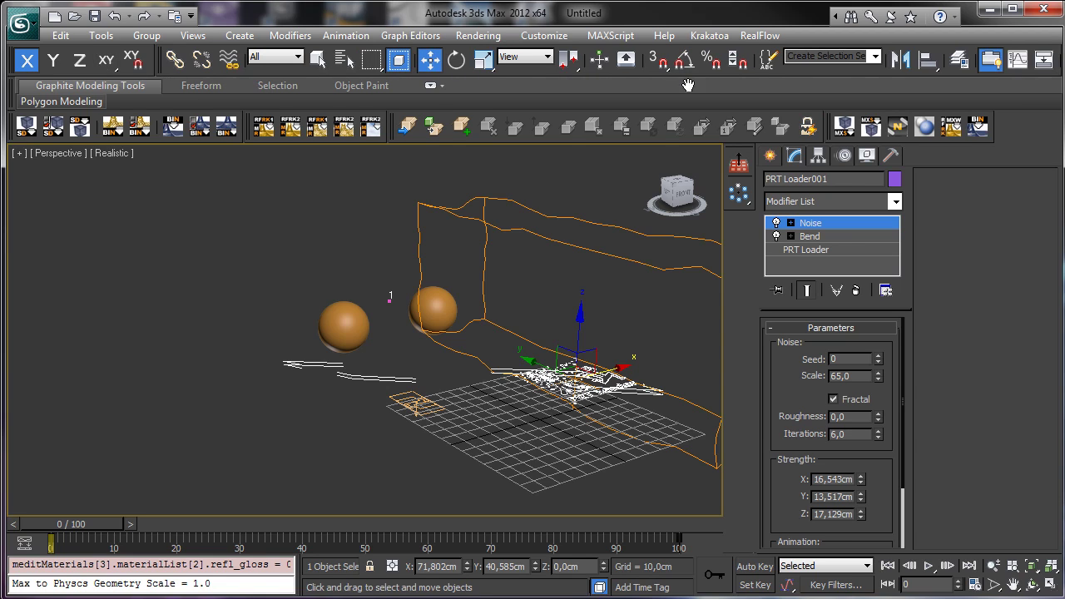
{"action": "left_click", "coordinate": [173, 59]}
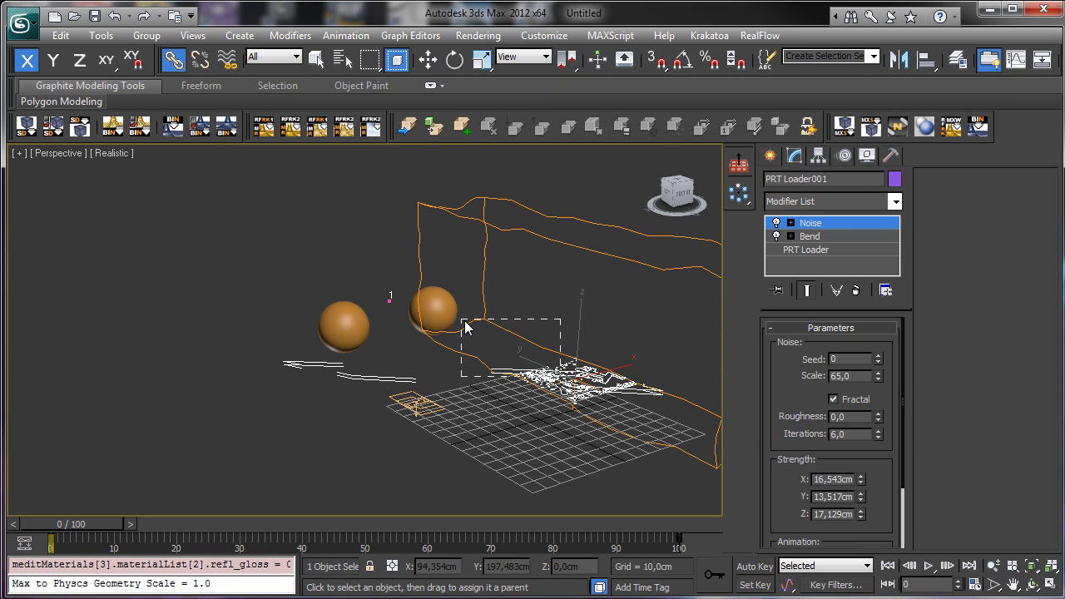
{"action": "left_click_drag", "start_coordinate": [465, 327], "coordinate": [563, 380]}
{"action": "left_click", "coordinate": [557, 382]}
{"action": "left_click_drag", "start_coordinate": [437, 310], "coordinate": [437, 311]}
{"action": "left_click_drag", "start_coordinate": [84, 520], "coordinate": [131, 441]}
Step: Move Sphere002 closer to Sphere001 at frame 0 and preview how the linked particles follow
{"action": "left_click", "coordinate": [428, 311]}
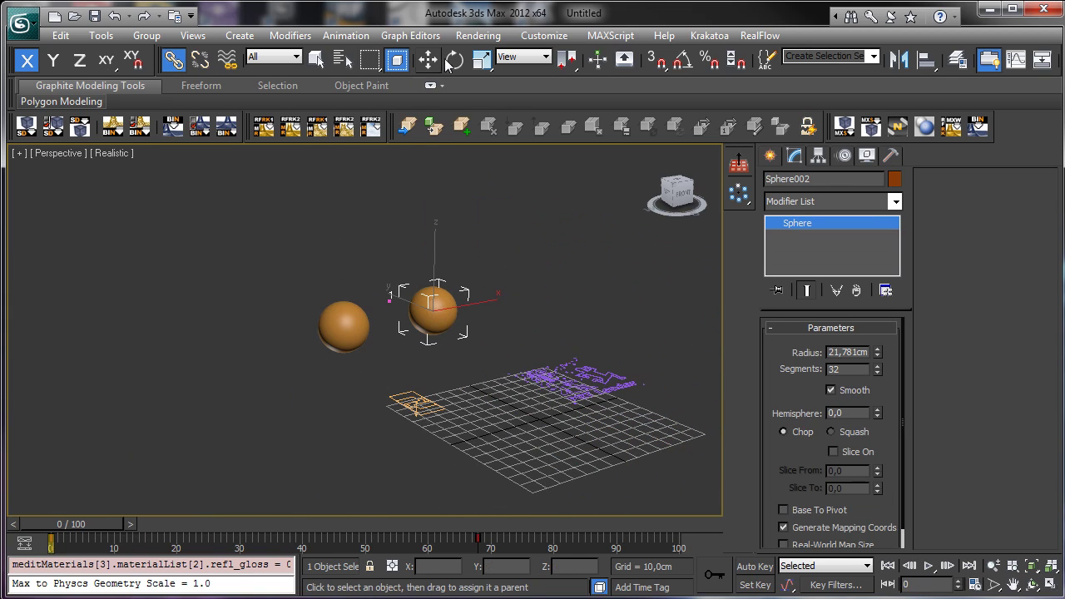
{"action": "key", "text": "w"}
{"action": "left_click_drag", "start_coordinate": [436, 304], "coordinate": [398, 299]}
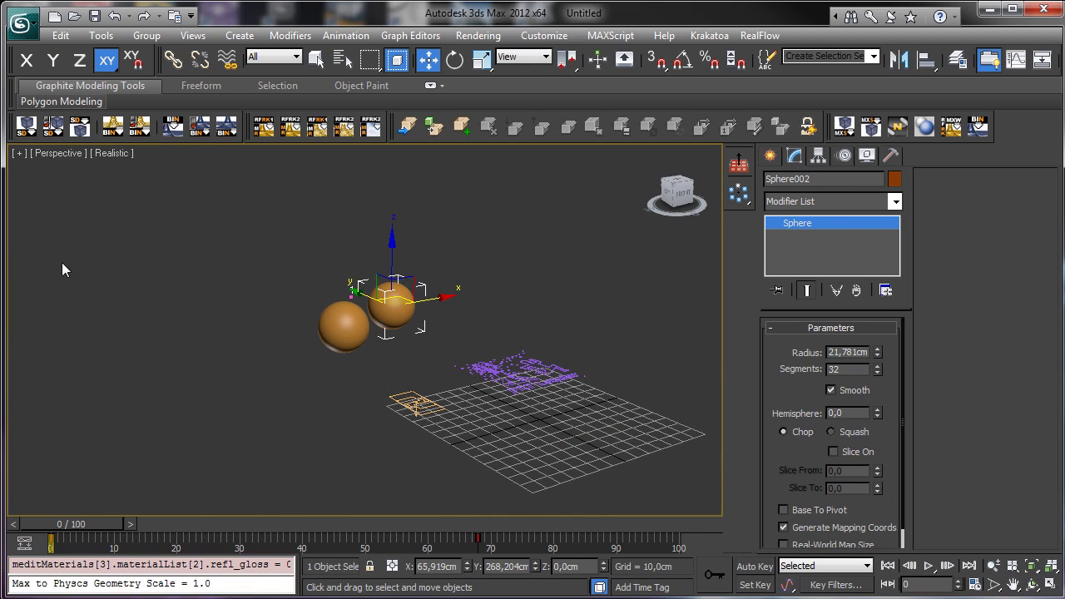
{"action": "left_click_drag", "start_coordinate": [73, 524], "coordinate": [77, 408]}
Step: Try to link the two spheres, select PF Source 001 and preview the animation
{"action": "key", "text": "w"}
{"action": "left_click", "coordinate": [337, 341]}
{"action": "left_click", "coordinate": [174, 60]}
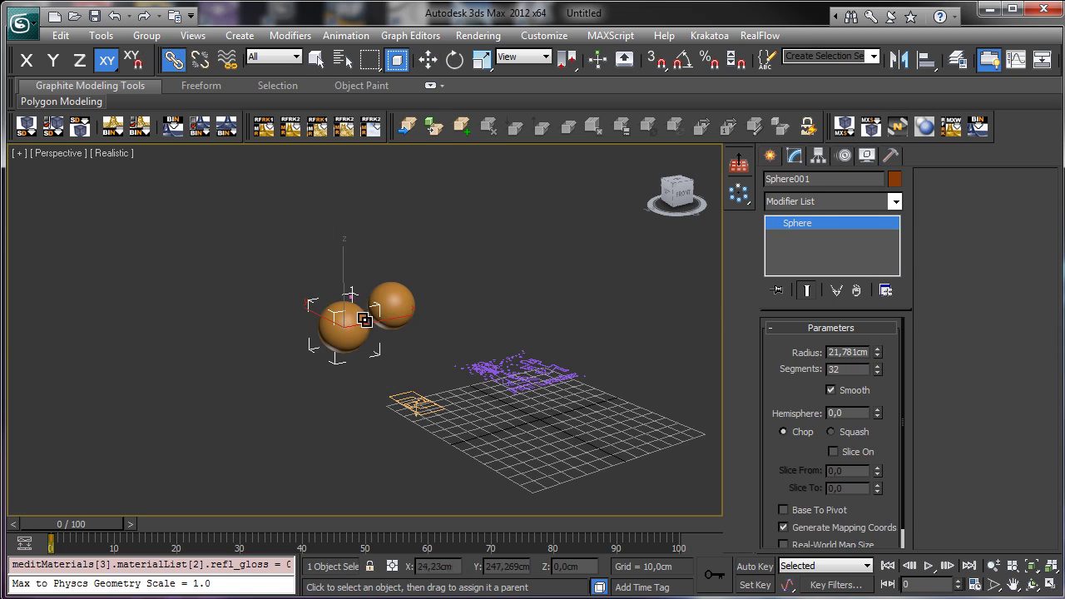
{"action": "left_click_drag", "start_coordinate": [408, 316], "coordinate": [346, 336]}
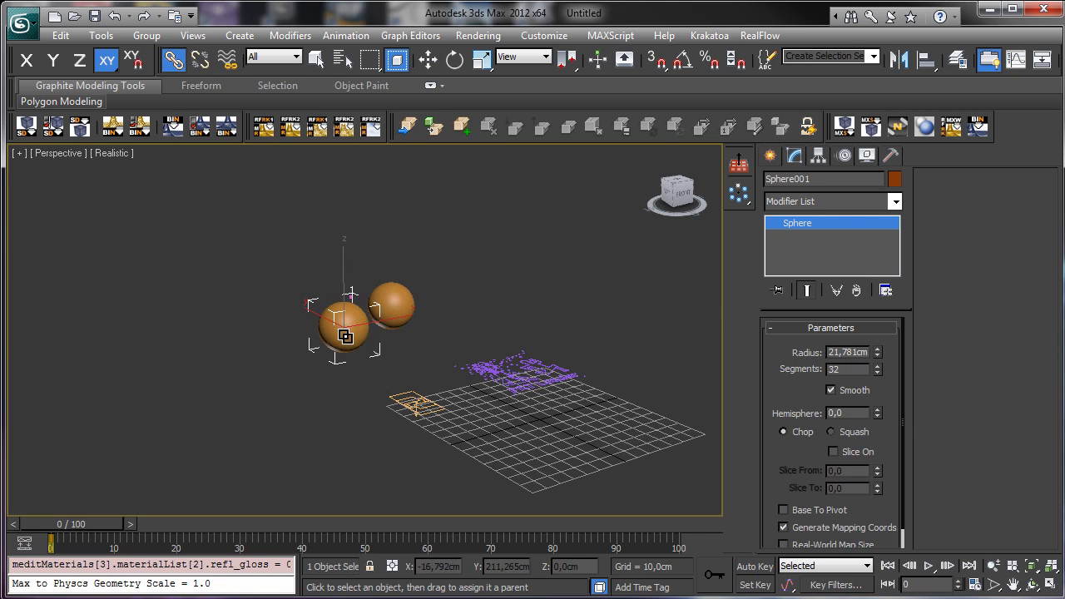
{"action": "left_click", "coordinate": [402, 402]}
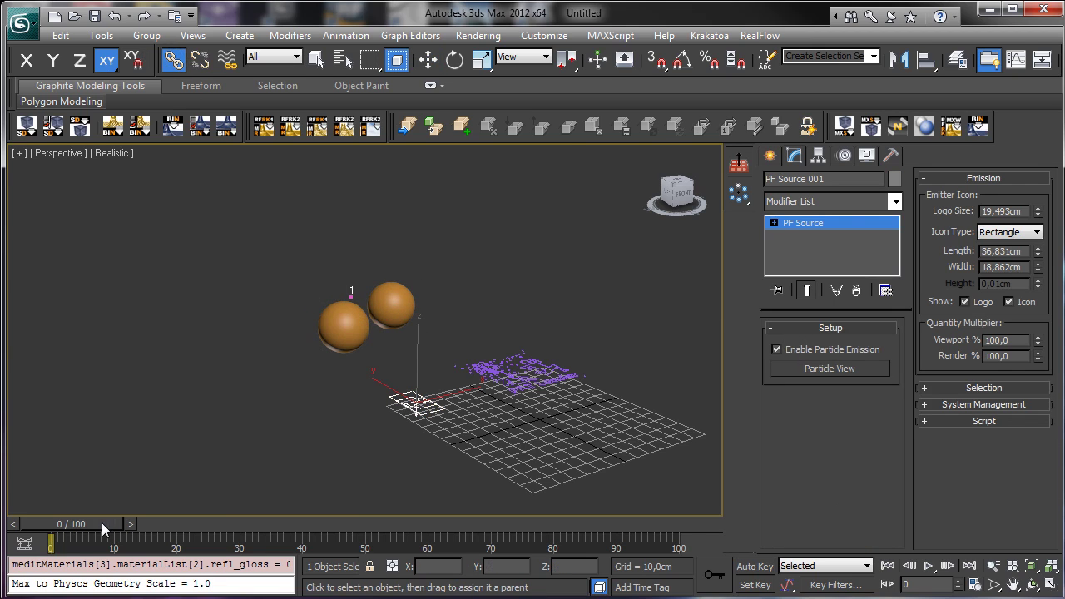
{"action": "left_click_drag", "start_coordinate": [102, 522], "coordinate": [58, 481]}
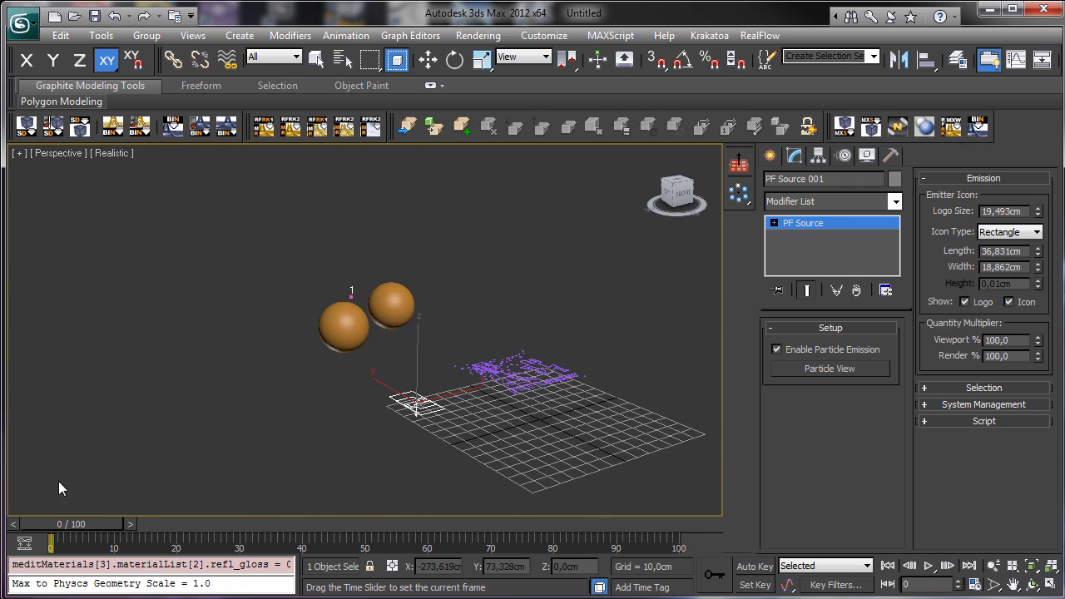
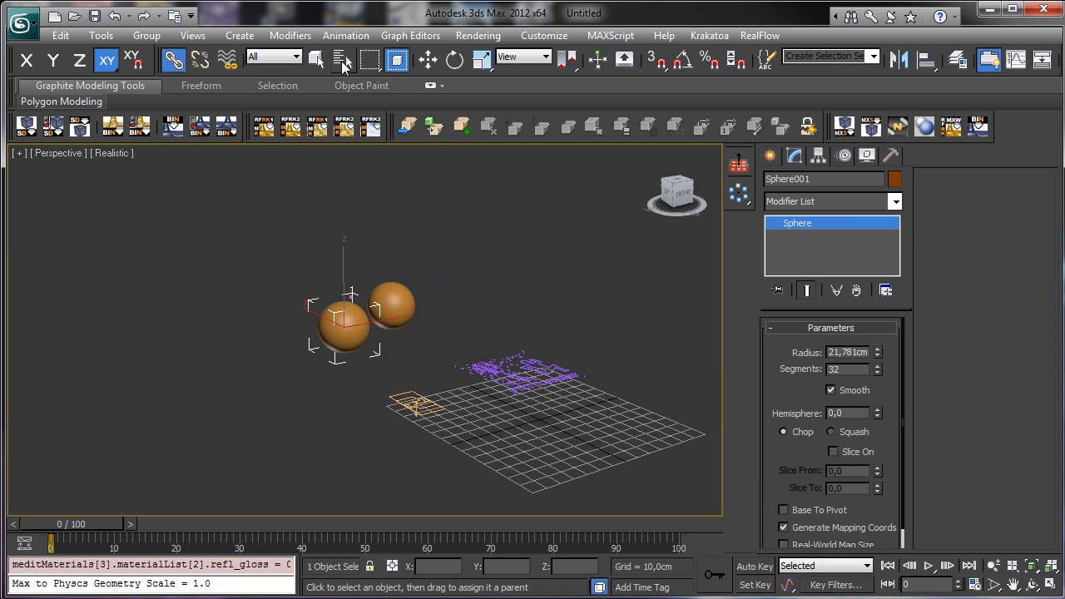
Step: Move Sphere001 away from Sphere002 along the X axis at frame 0 and advance the animation to frame 35
{"action": "key", "text": "h"}
{"action": "left_click", "coordinate": [689, 35]}
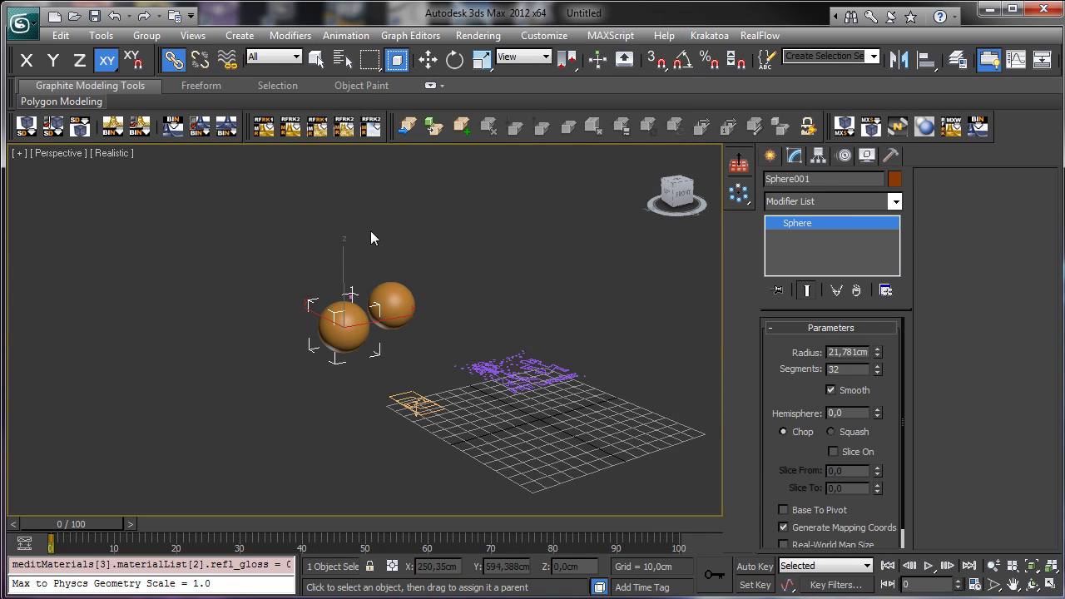
{"action": "left_click", "coordinate": [429, 60]}
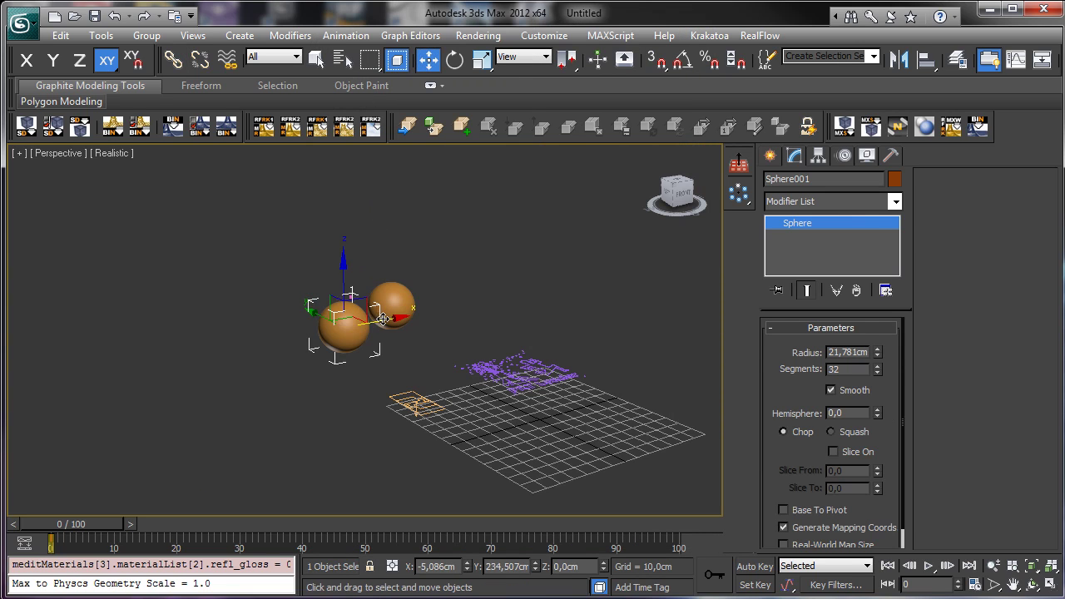
{"action": "left_click_drag", "start_coordinate": [372, 309], "coordinate": [303, 339]}
{"action": "left_click_drag", "start_coordinate": [93, 516], "coordinate": [314, 518]}
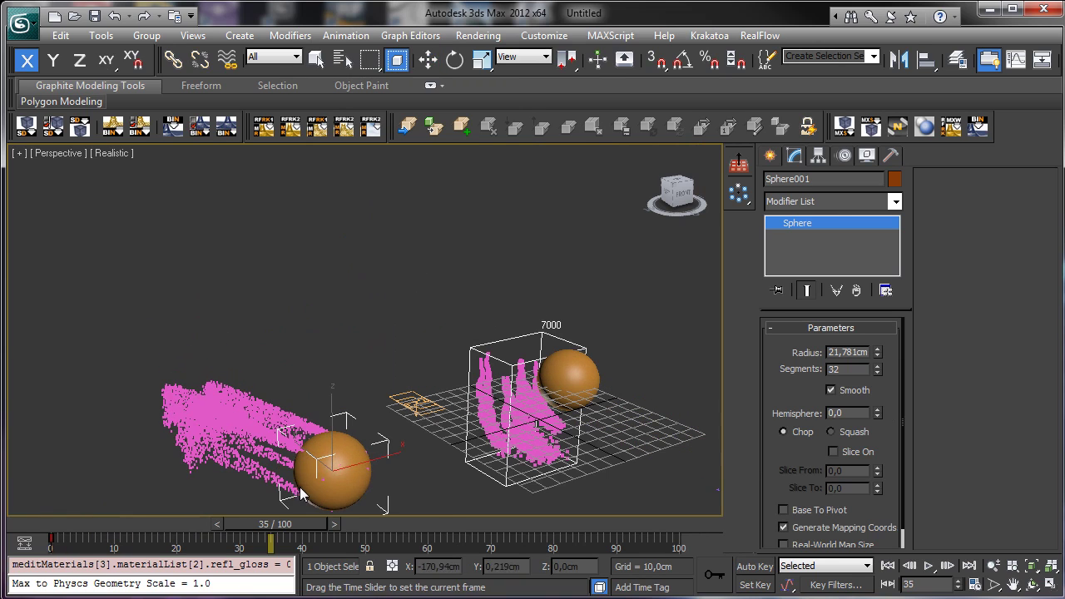
Step: Frame PRT Loader001's particles at frame 35 and examine its presets, rendering, viewport, culling and deformation settings
{"action": "left_click", "coordinate": [547, 411]}
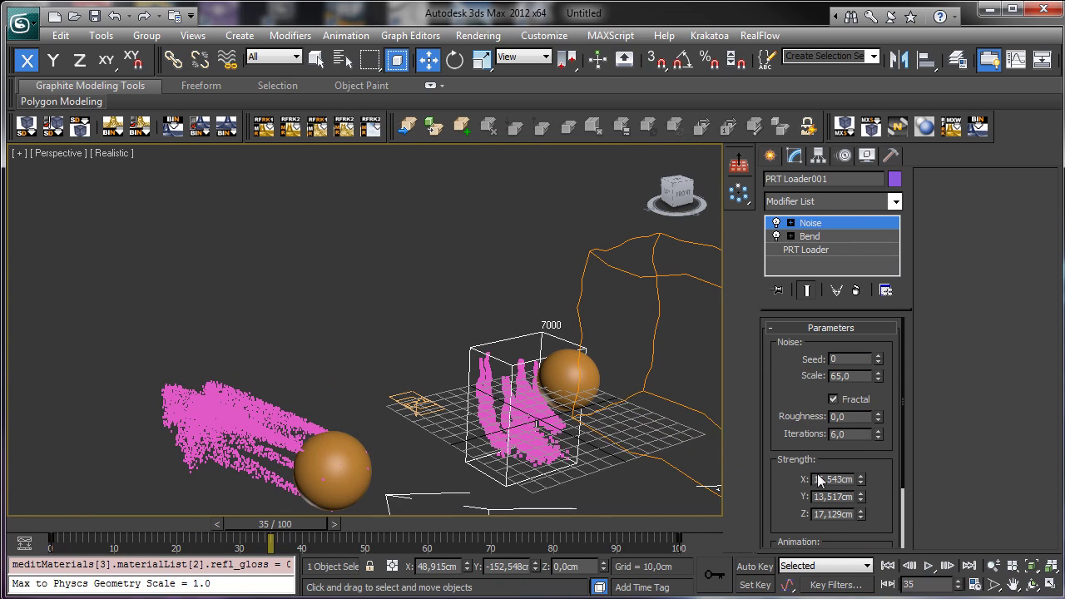
{"action": "left_click", "coordinate": [995, 566]}
{"action": "left_click_drag", "start_coordinate": [578, 401], "coordinate": [578, 358]}
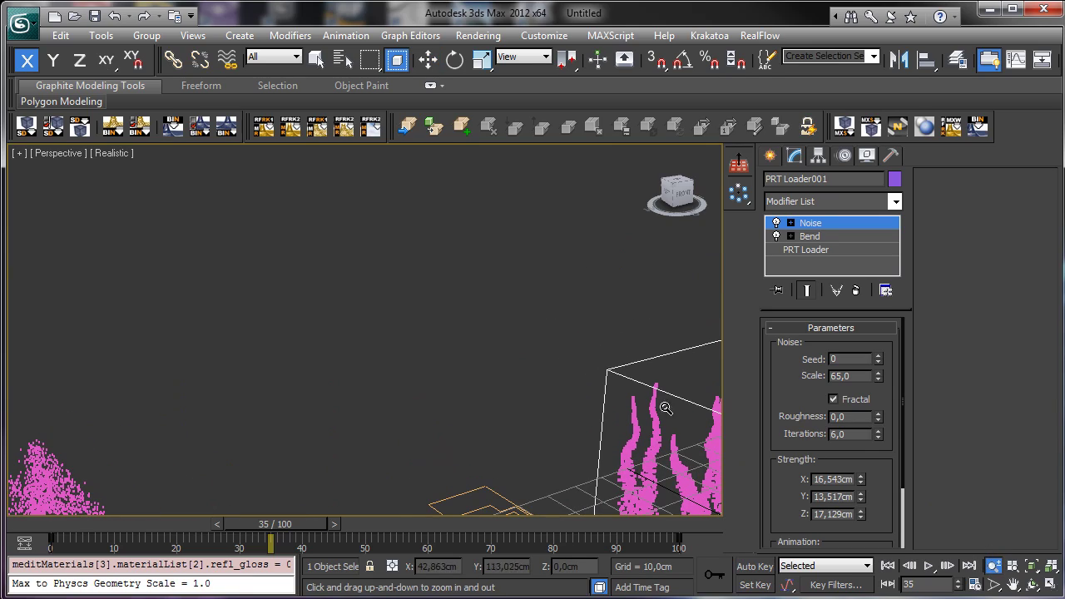
{"action": "left_click", "coordinate": [1014, 584]}
{"action": "left_click_drag", "start_coordinate": [549, 392], "coordinate": [105, 195]}
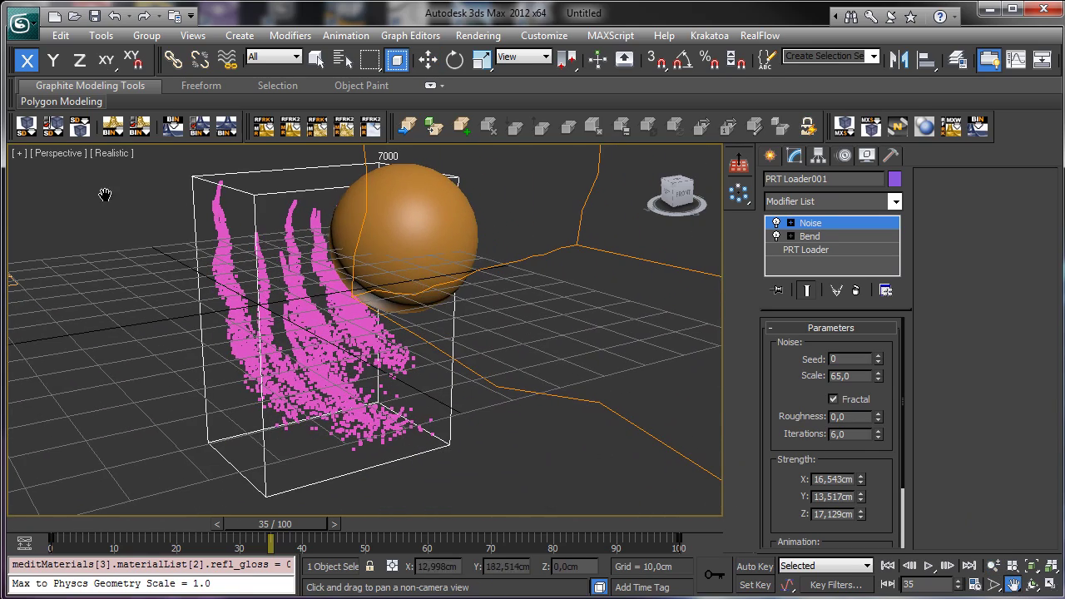
{"action": "left_click", "coordinate": [316, 58]}
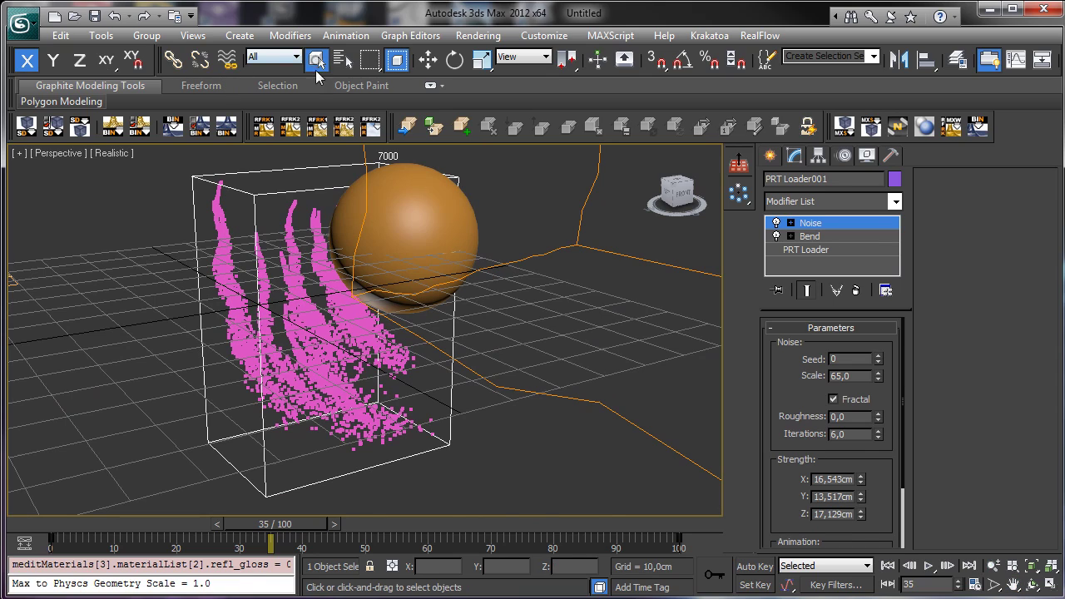
{"action": "left_click", "coordinate": [811, 250]}
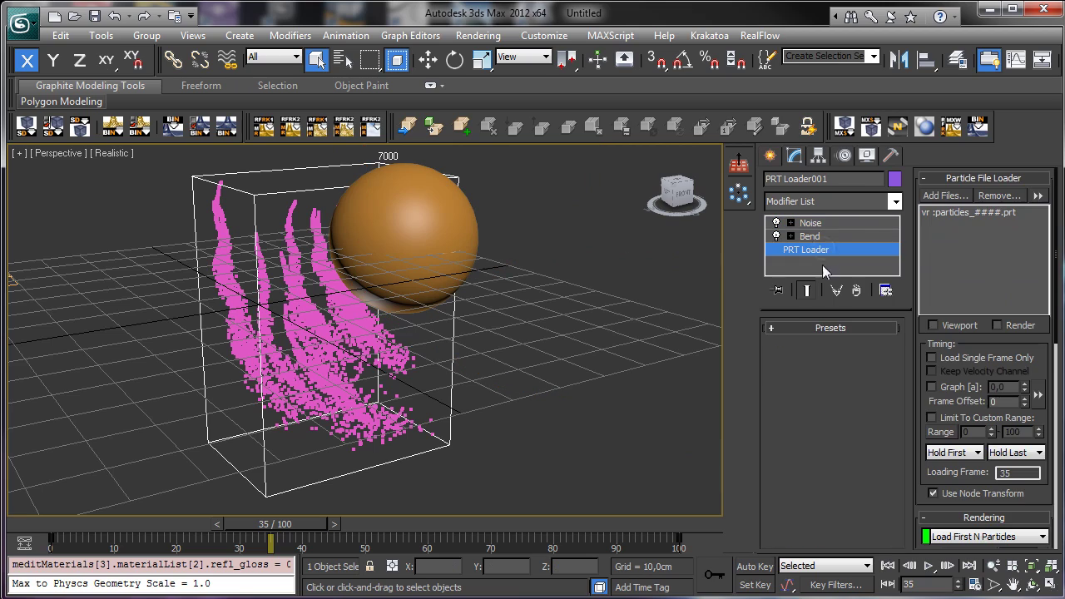
{"action": "left_click", "coordinate": [791, 329]}
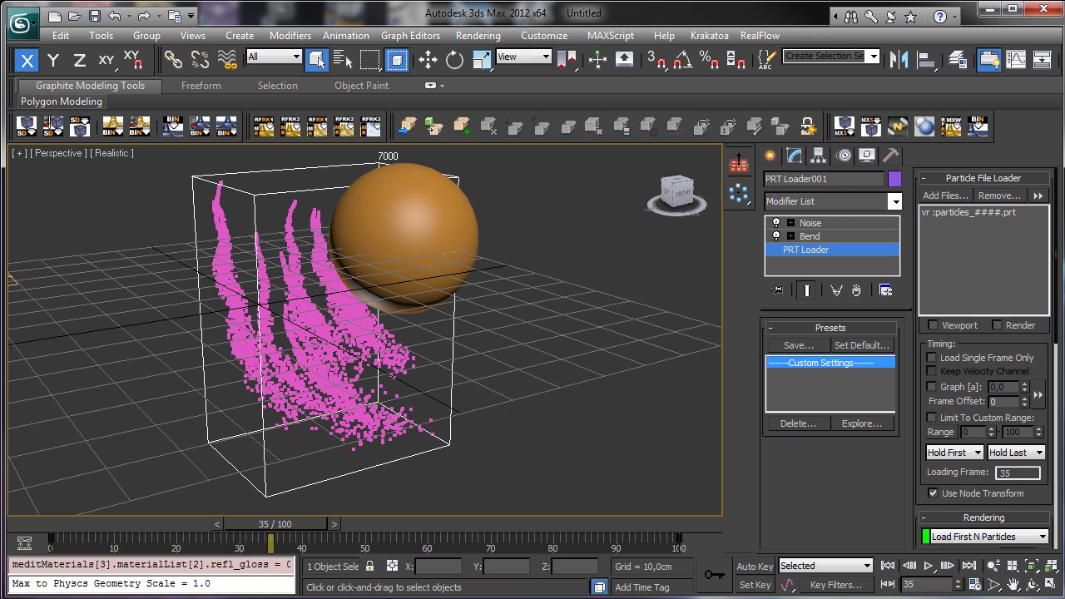
{"action": "left_click_drag", "start_coordinate": [1022, 345], "coordinate": [999, 80]}
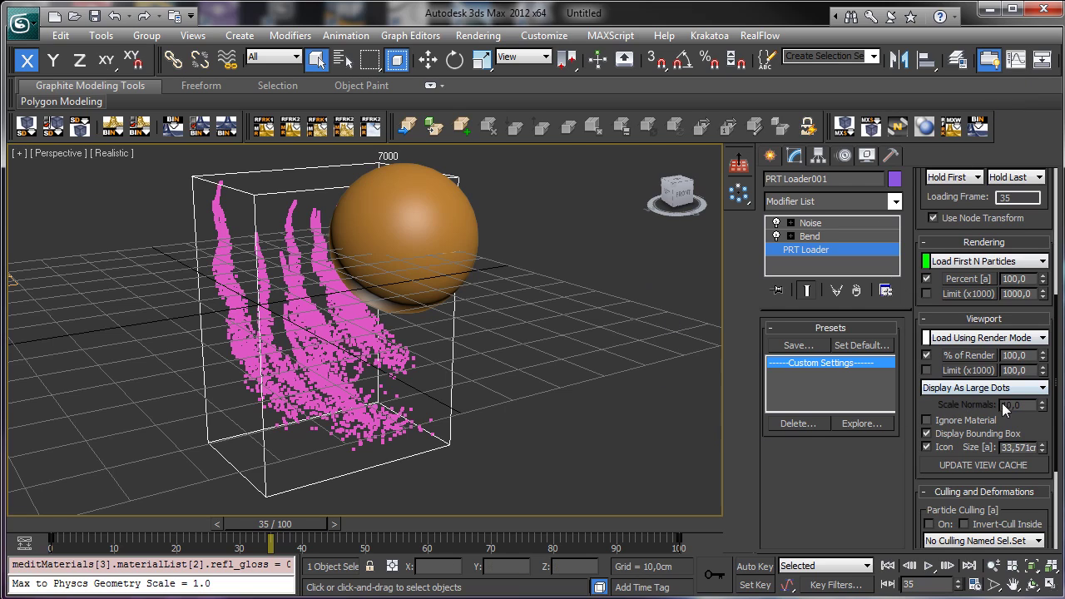
{"action": "left_click_drag", "start_coordinate": [1038, 423], "coordinate": [1006, 153]}
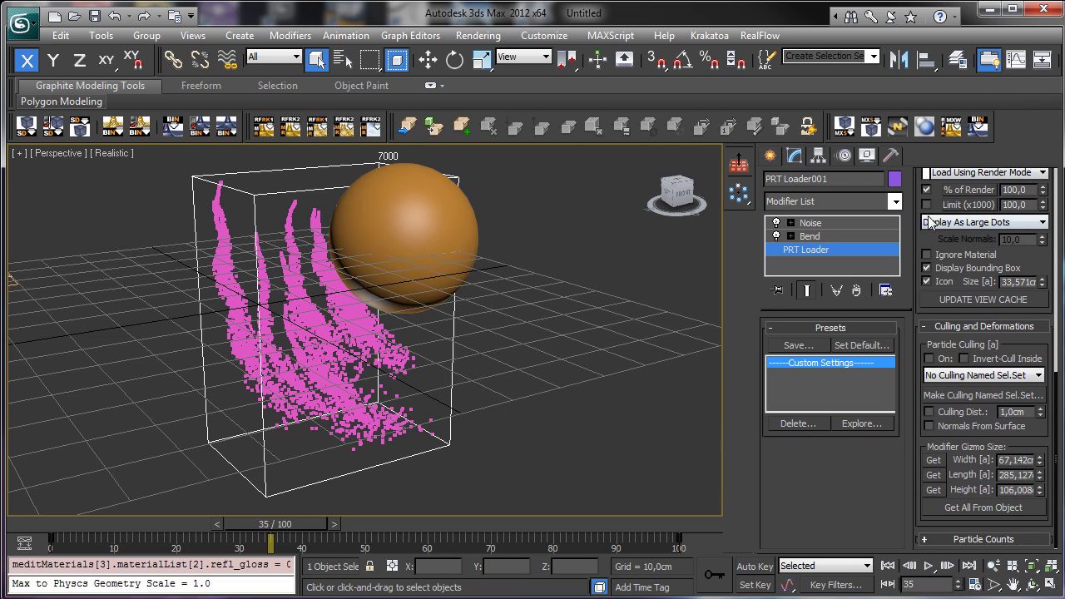